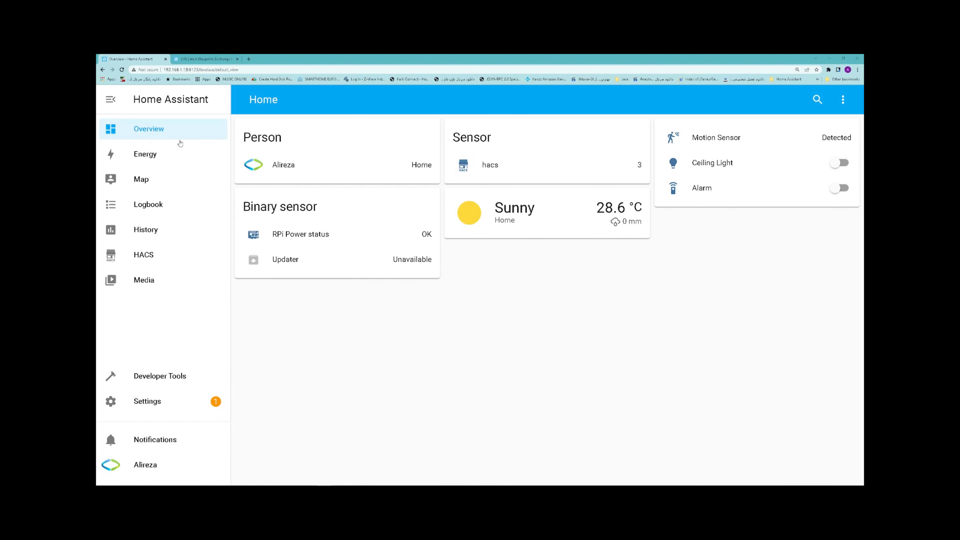
Step: Open the Automations & Scenes section of the Home Assistant settings
click(111, 99)
click(110, 99)
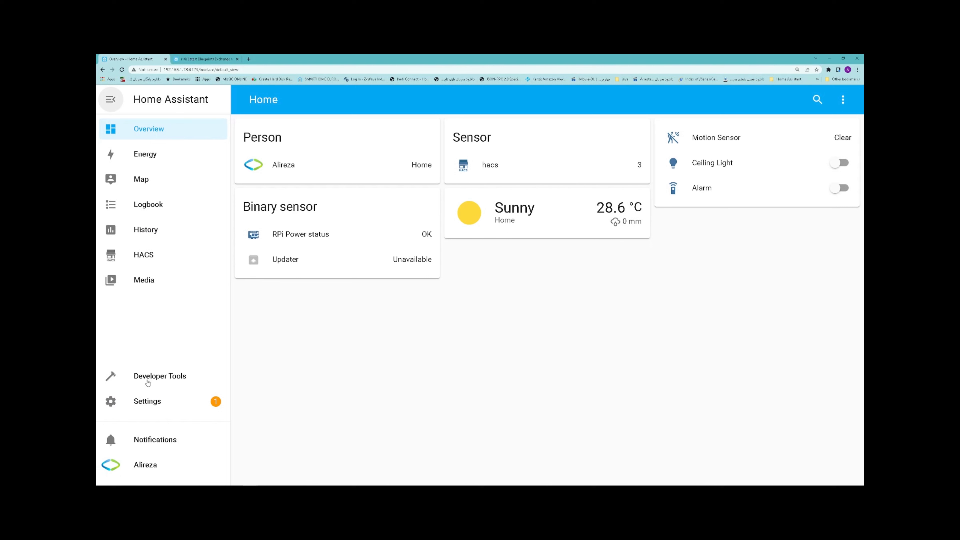
click(153, 401)
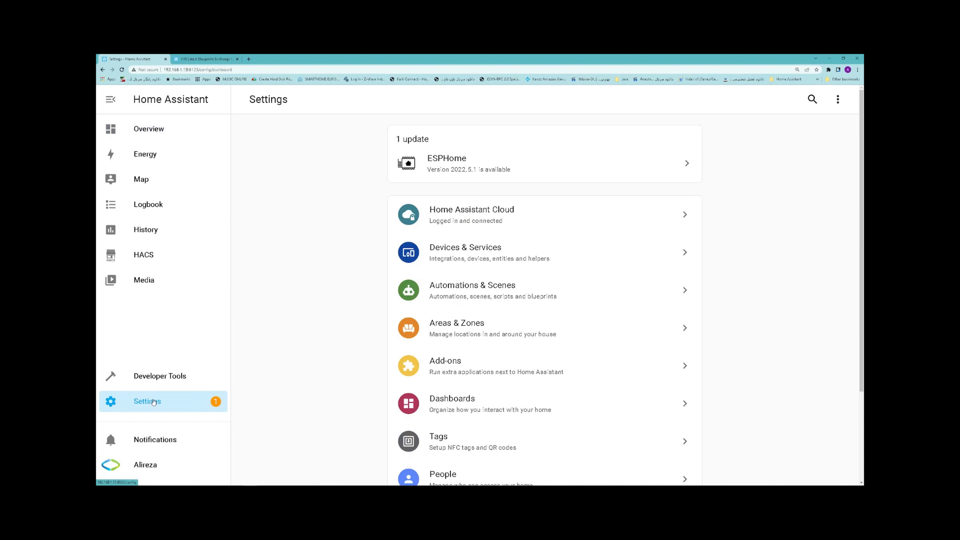
click(512, 288)
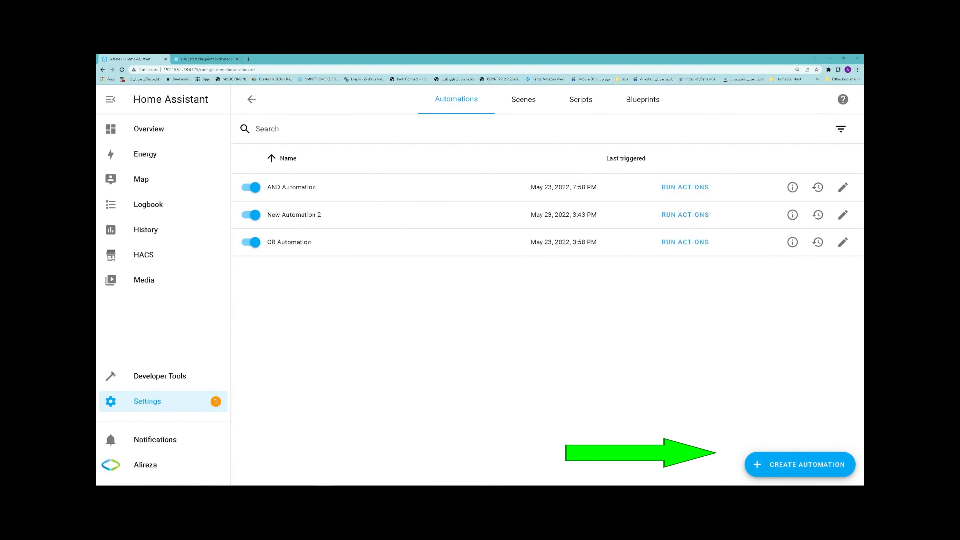
Step: Start creating an automation and view the list of blueprints available for it
click(779, 470)
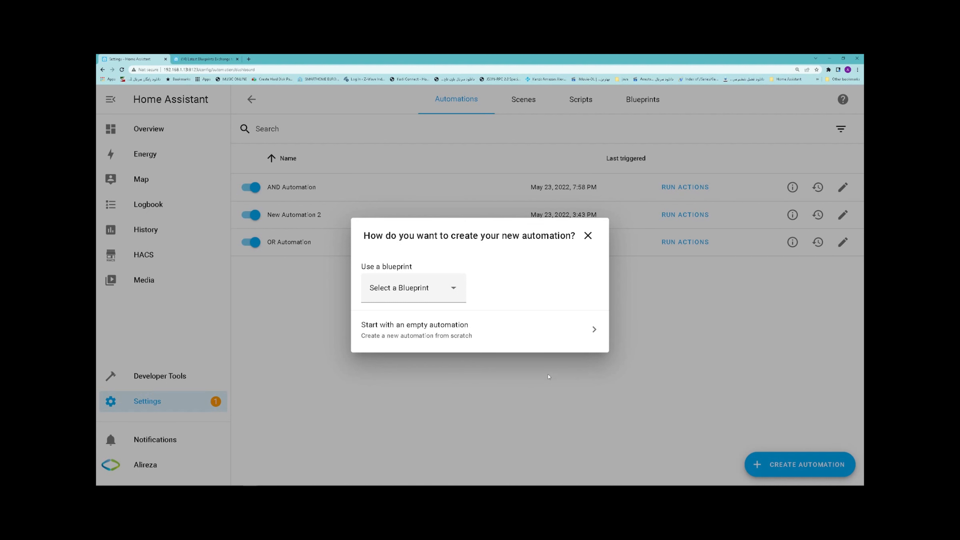
click(444, 288)
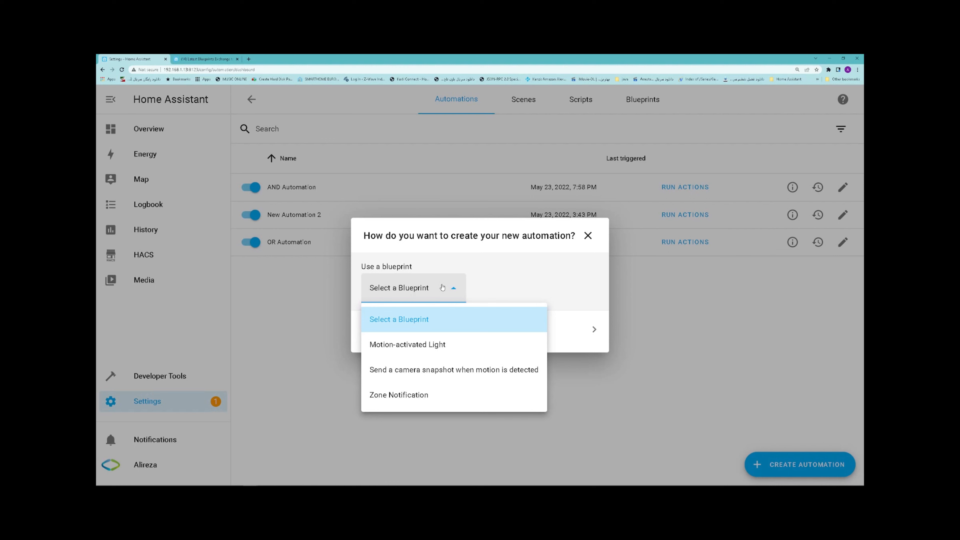
click(489, 288)
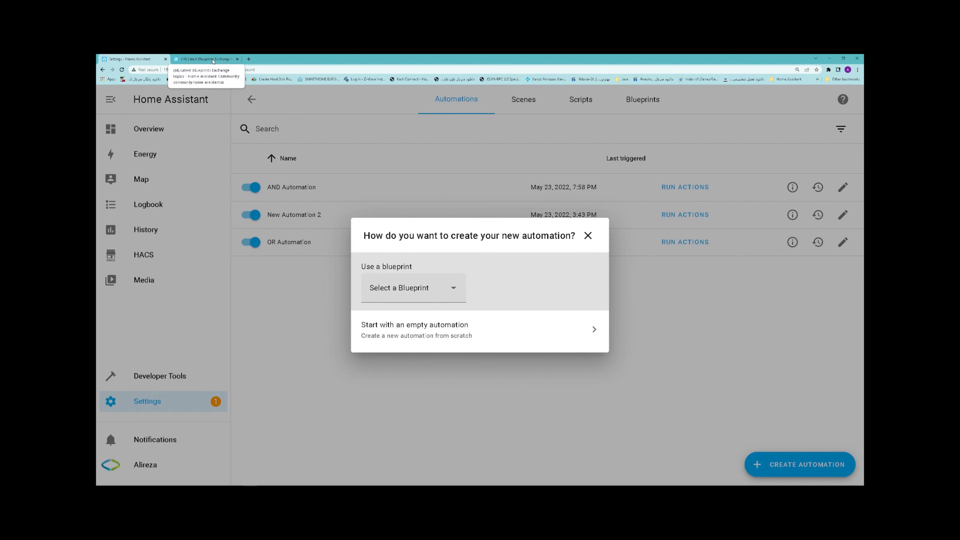
Step: Browse the Blueprints Exchange topics and open "Window open, climate off" in a separate browser tab
click(204, 59)
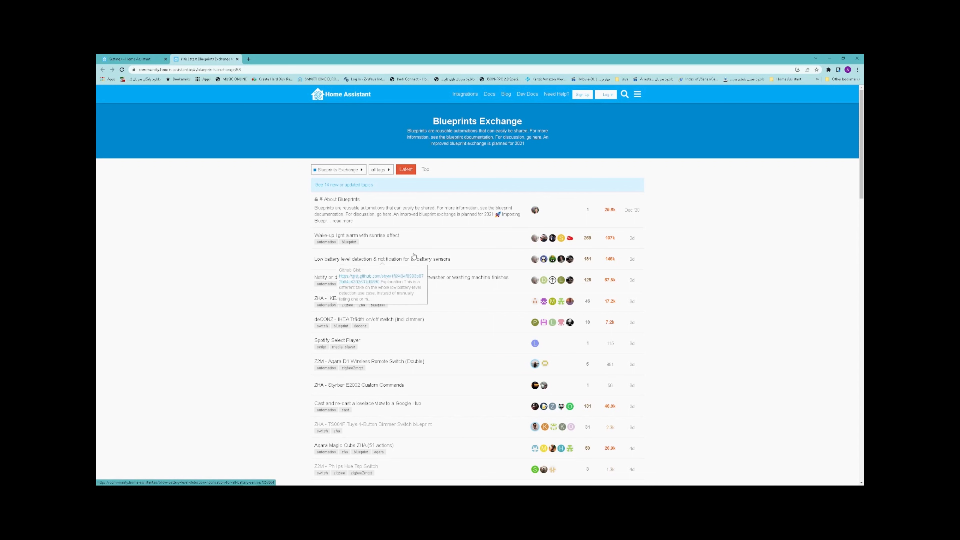
scroll(414, 256, down, 2)
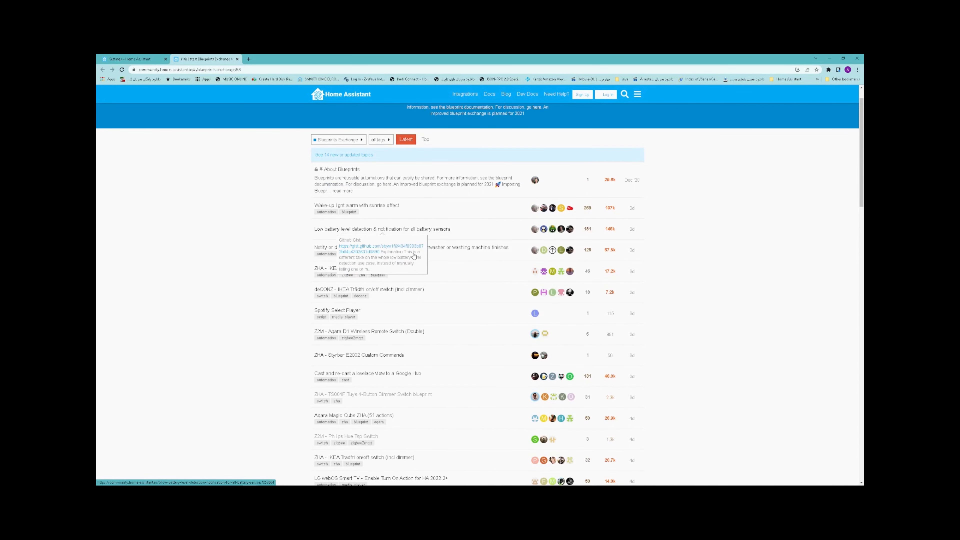
scroll(413, 256, down, 1)
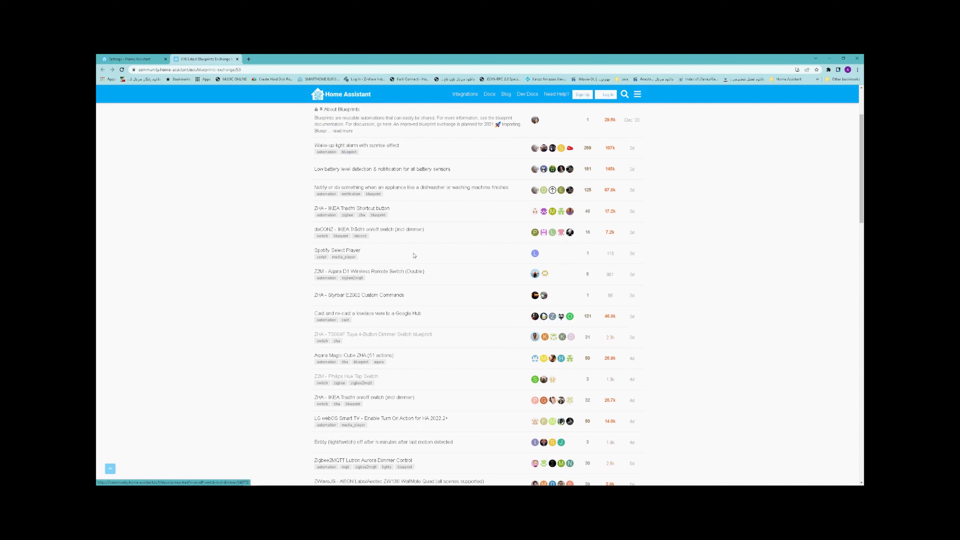
scroll(413, 255, down, 3)
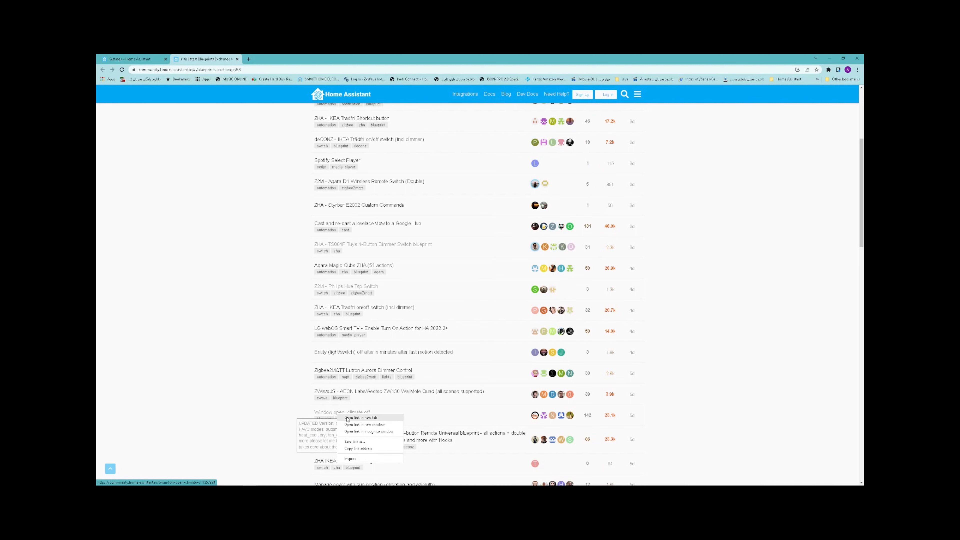
middle_click(337, 415)
click(285, 61)
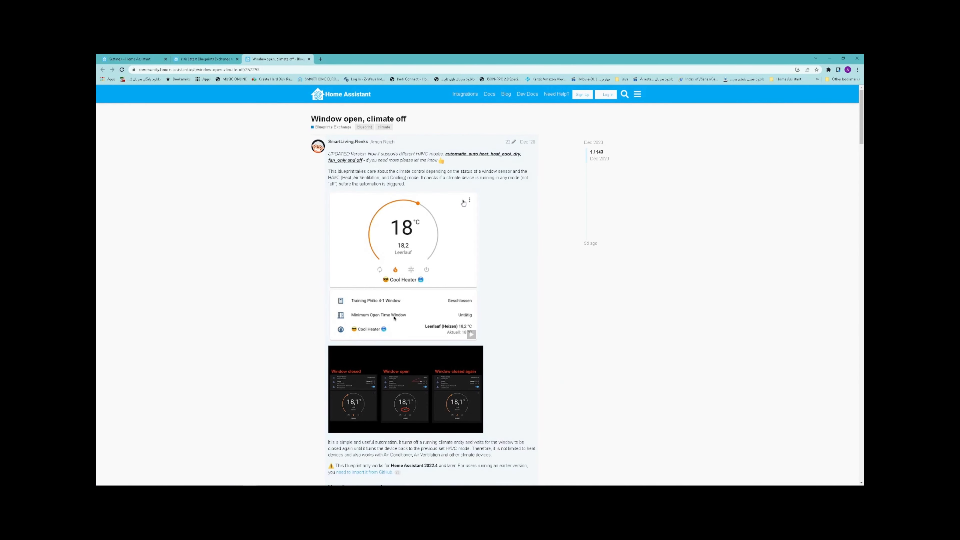
Step: Find the import badge in the "Window open, climate off" topic and start importing its blueprint
scroll(463, 203, down, 6)
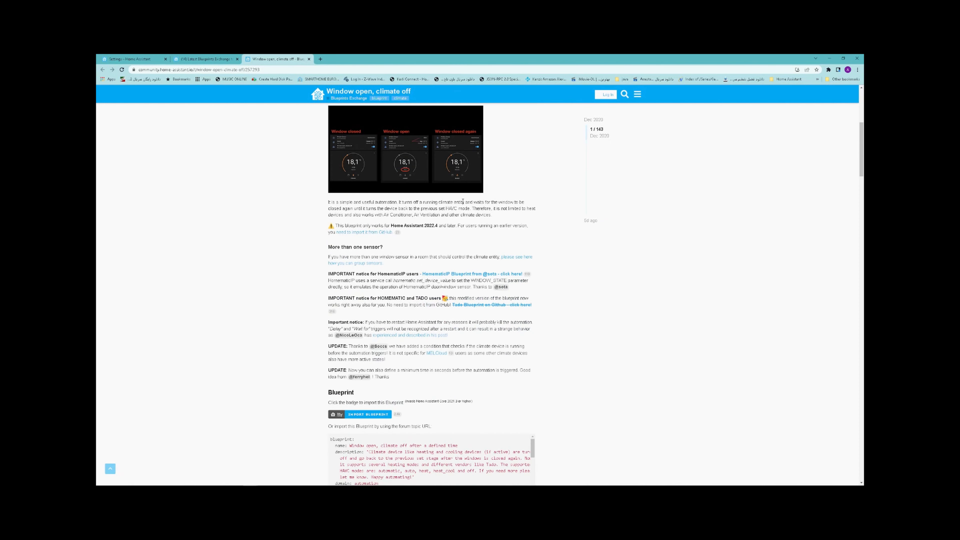
scroll(462, 201, down, 3)
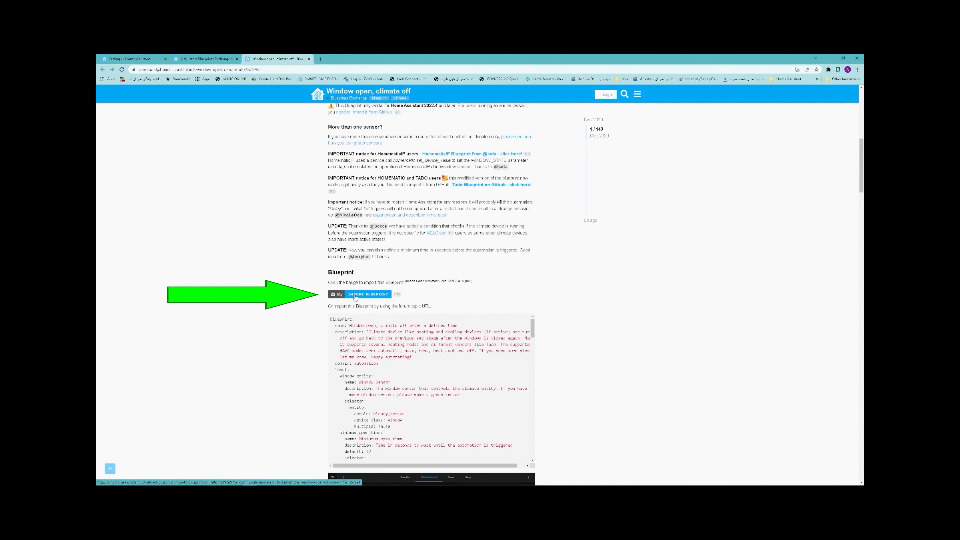
click(369, 298)
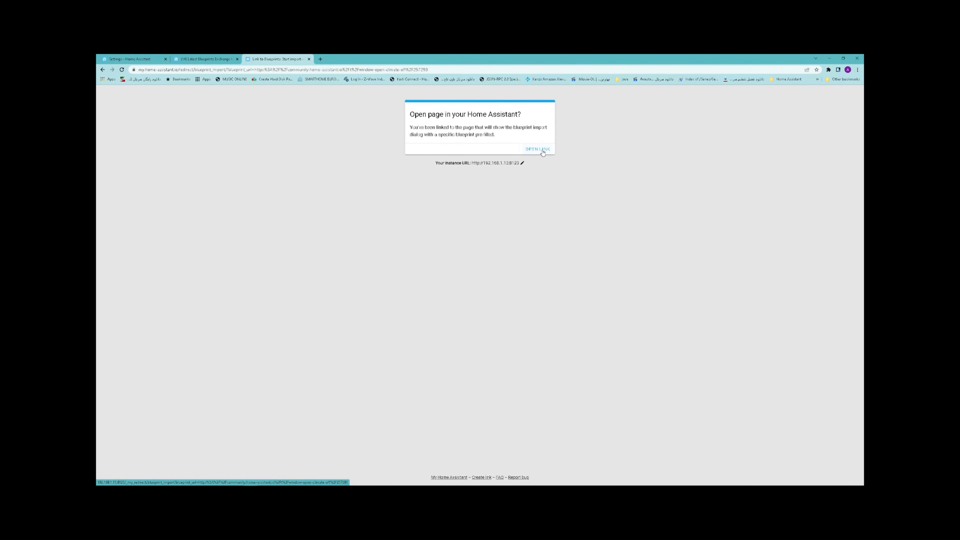
Step: Check the Home Assistant instance URL used for the import link and submit it again
drag(470, 163, 521, 161)
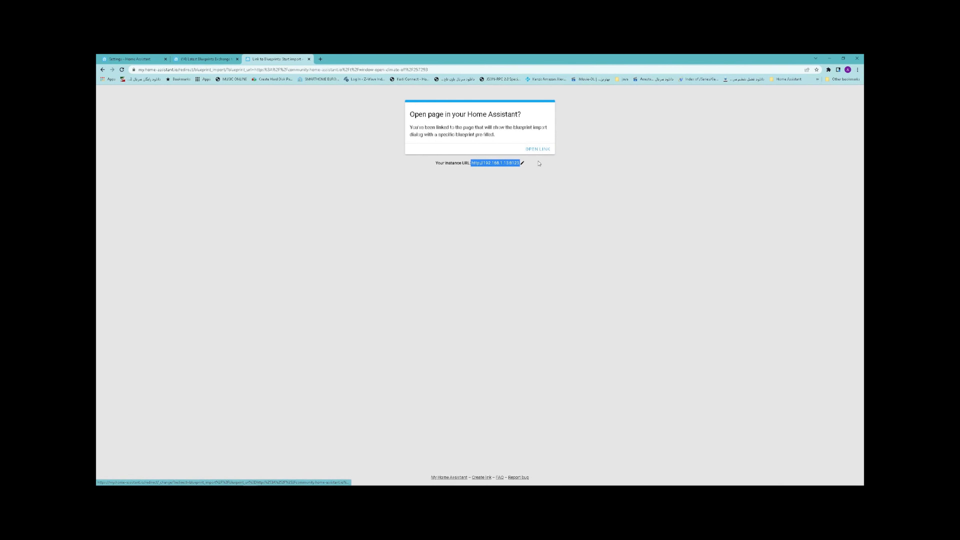
click(523, 164)
drag(468, 245, 413, 246)
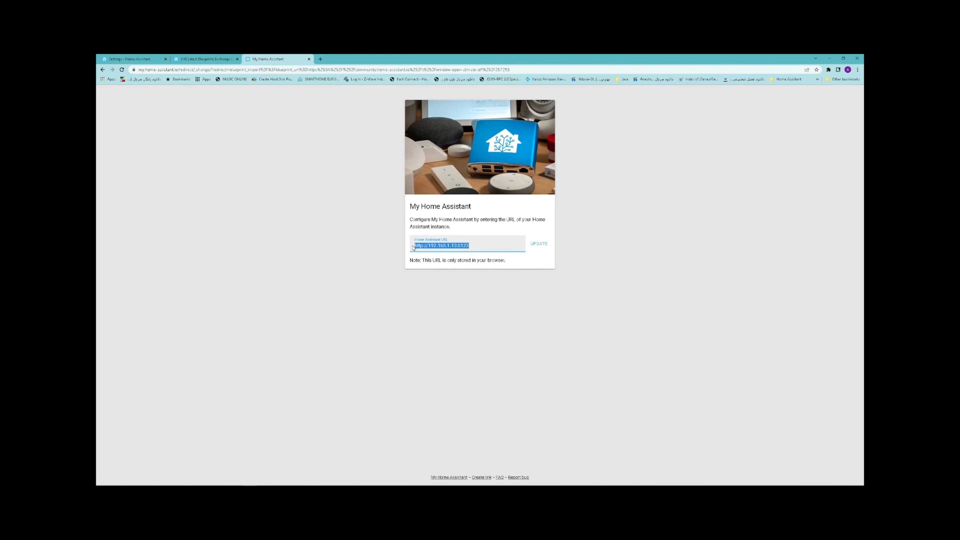
click(546, 245)
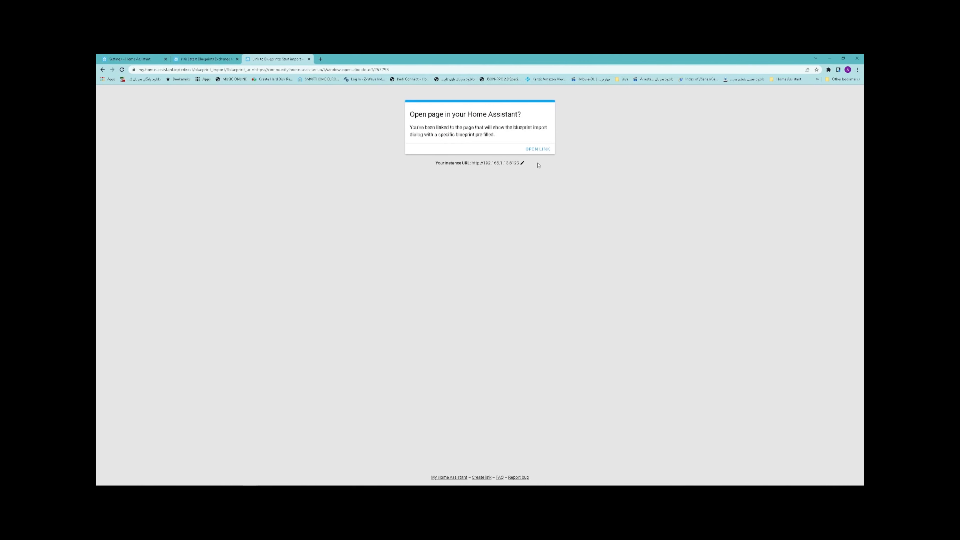
Step: Open the import link in Home Assistant, then preview and import the "Window open, climate off after a defined time" blueprint
click(537, 150)
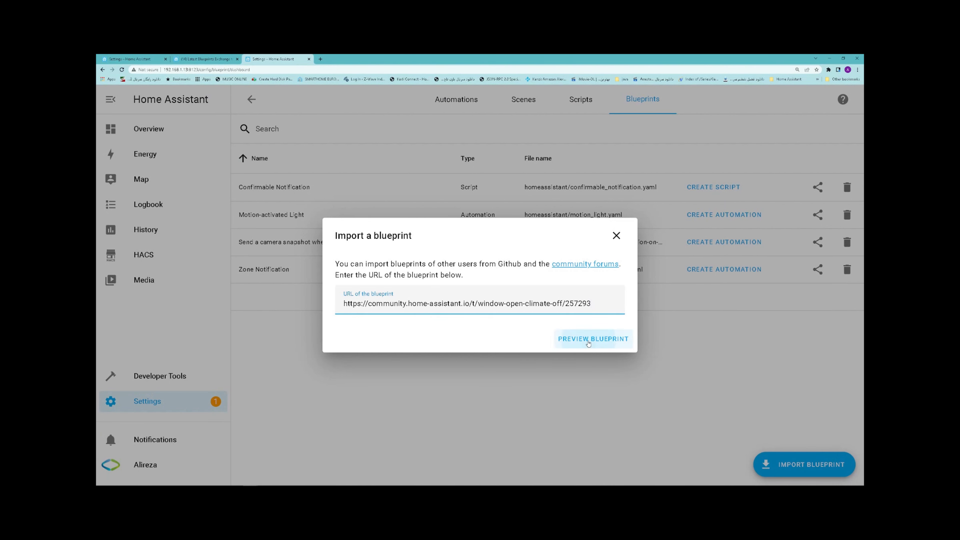
click(588, 340)
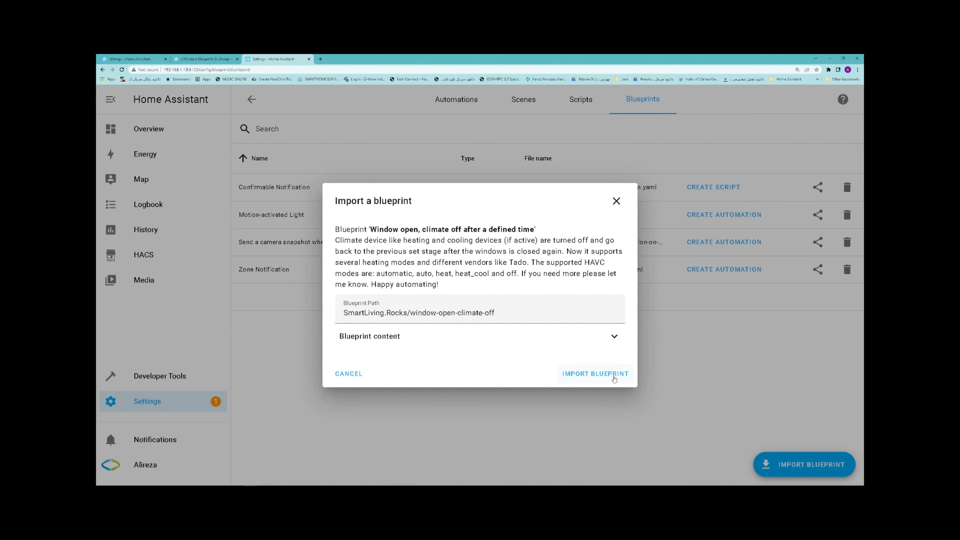
click(614, 379)
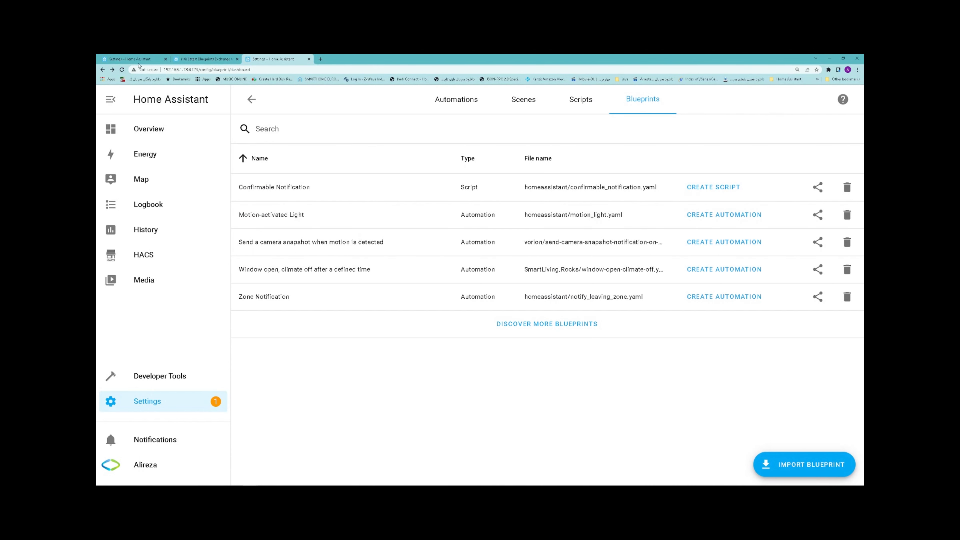
Step: Examine the new automation form based on "Window open, climate off after a defined time", and return to the automations list
click(129, 59)
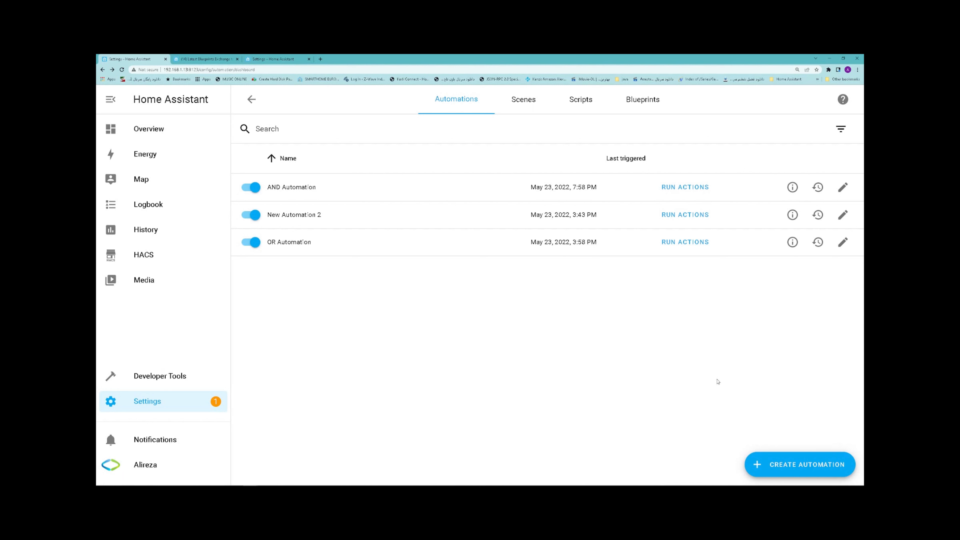
click(796, 468)
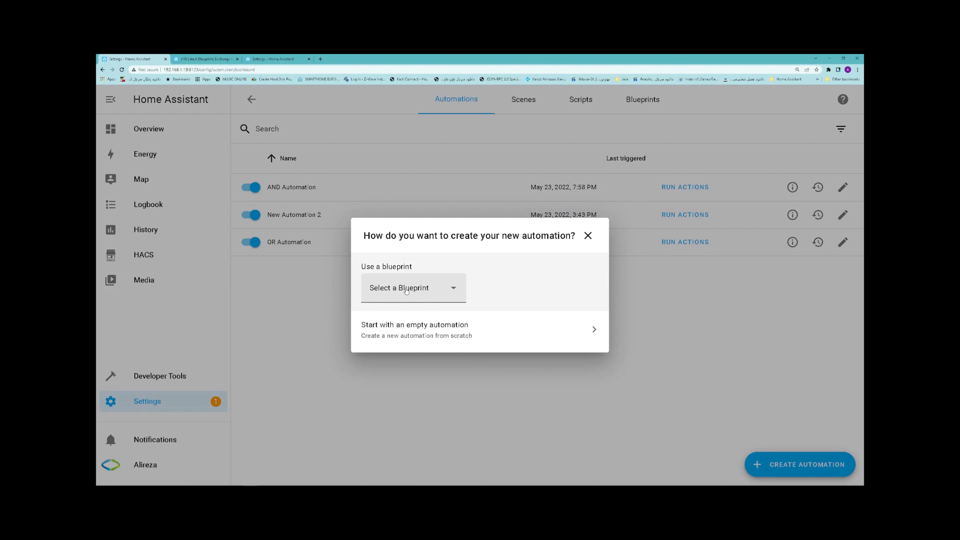
click(409, 291)
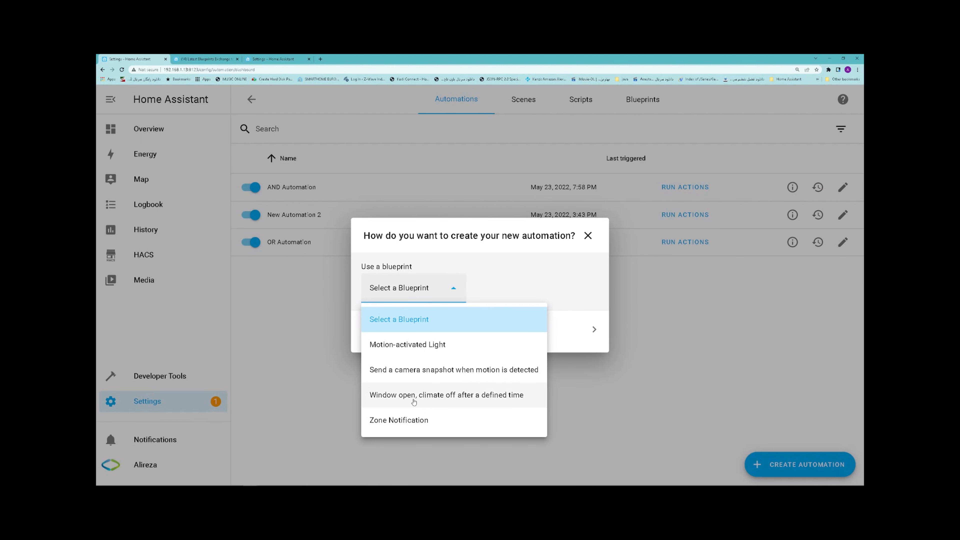
click(414, 401)
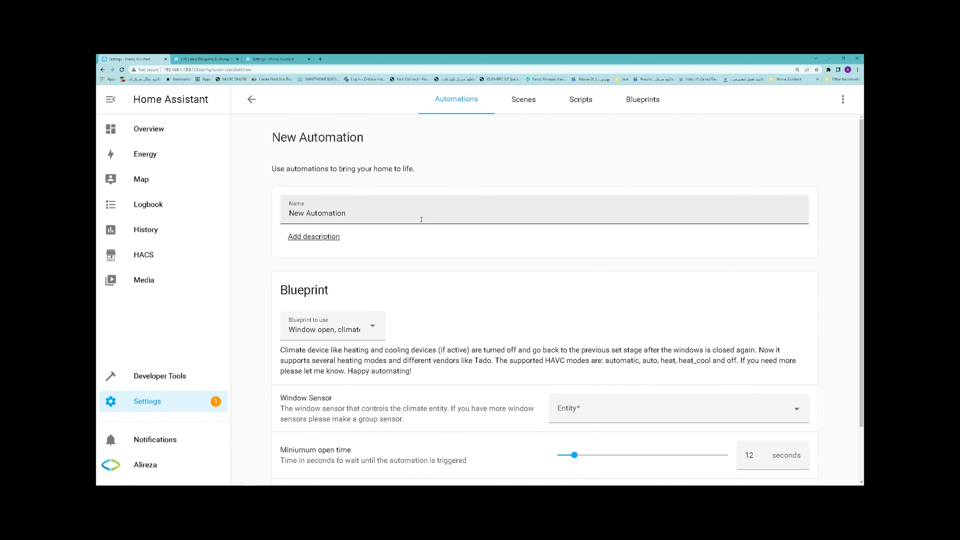
scroll(421, 219, down, 2)
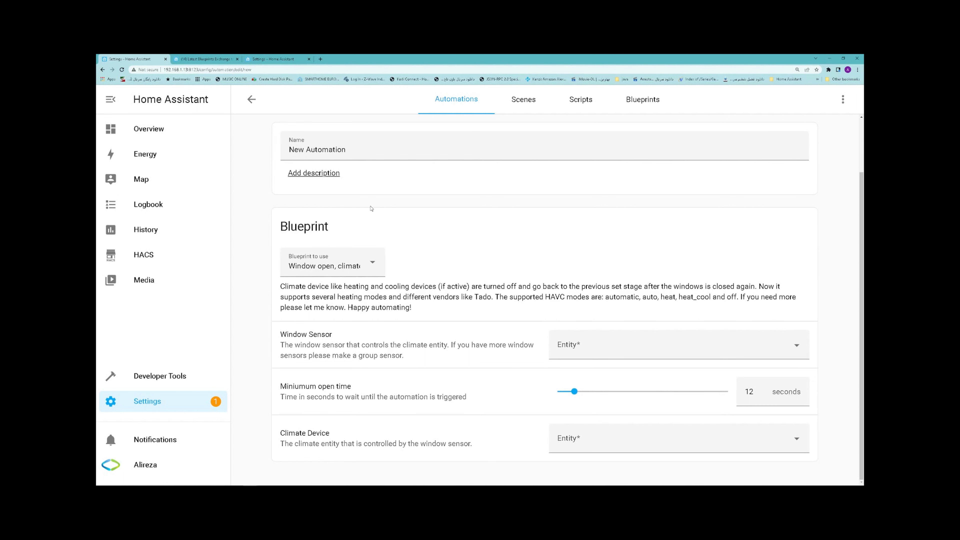
click(252, 99)
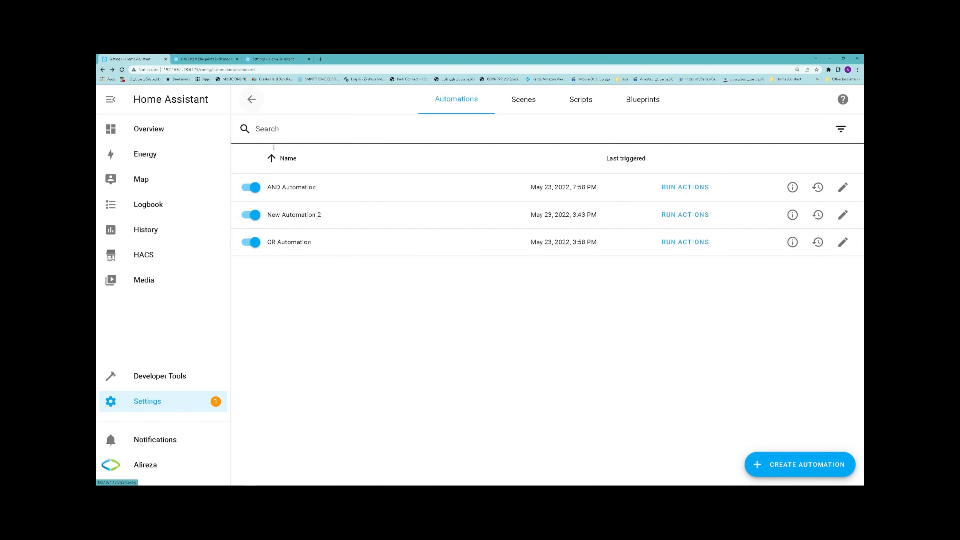
Step: Create a new automation from scratch and add a description field to it
click(788, 463)
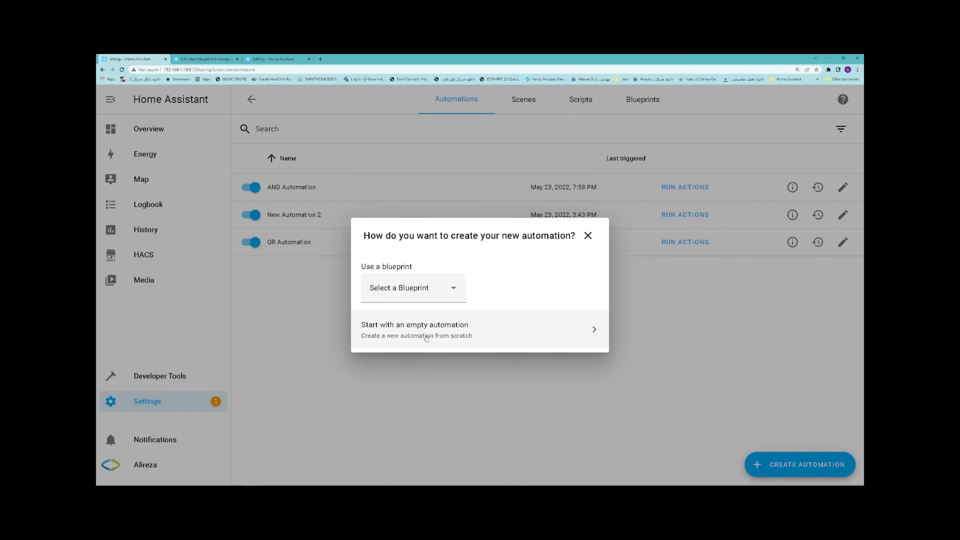
click(427, 336)
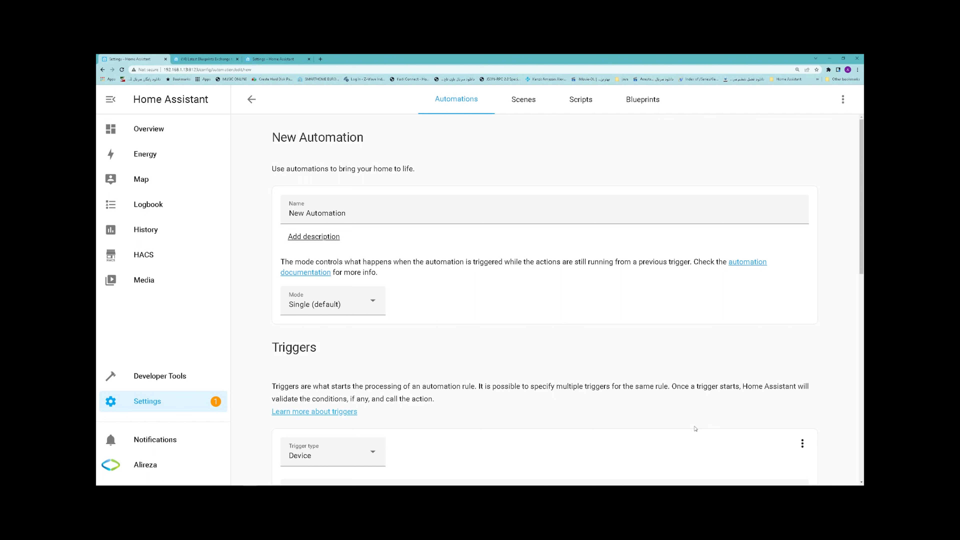
drag(346, 213, 287, 213)
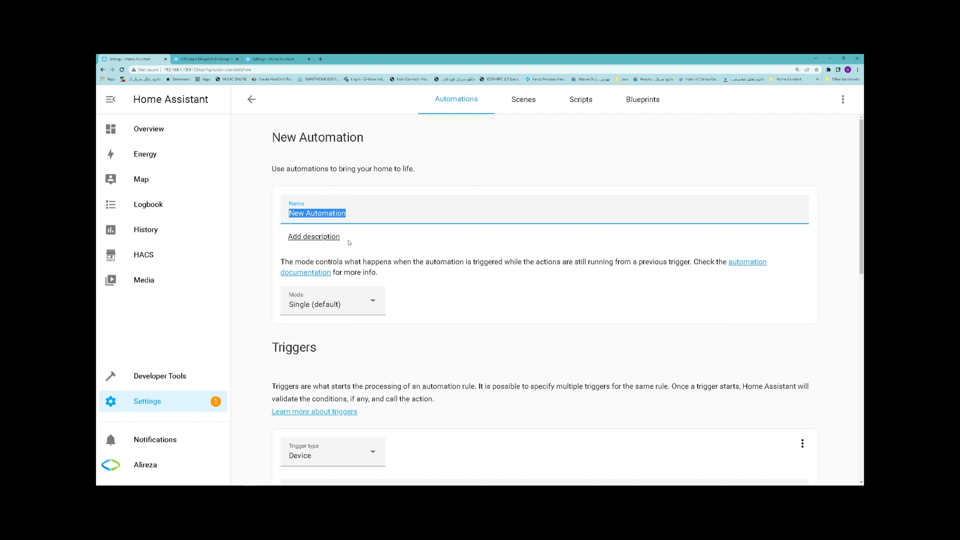
click(330, 236)
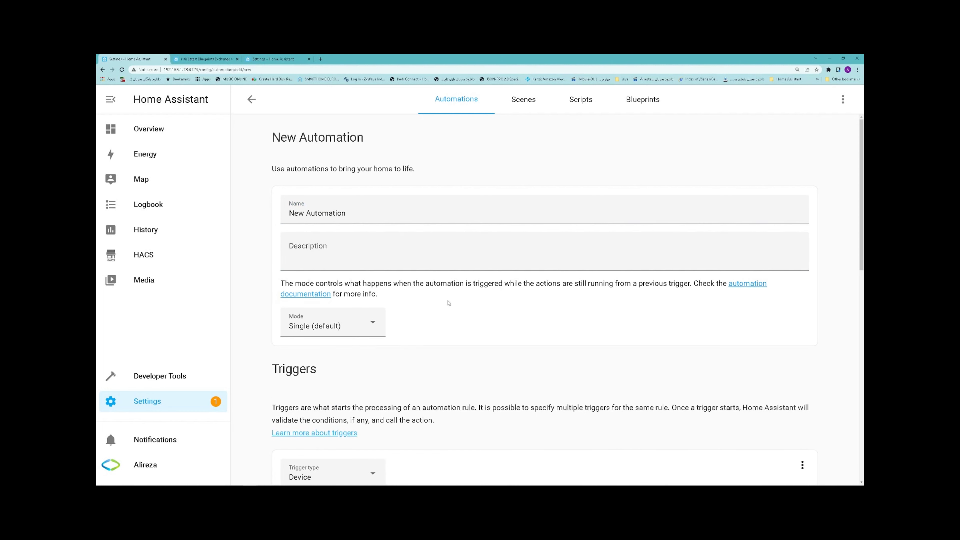
Step: Review the new automation's mode options and set its mode to Restart
scroll(447, 300, down, 2)
click(357, 242)
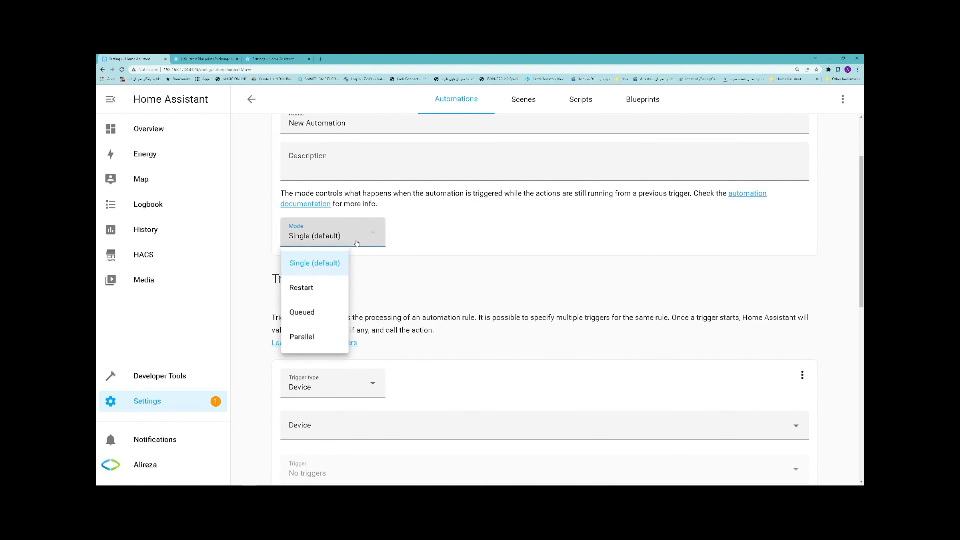
click(404, 235)
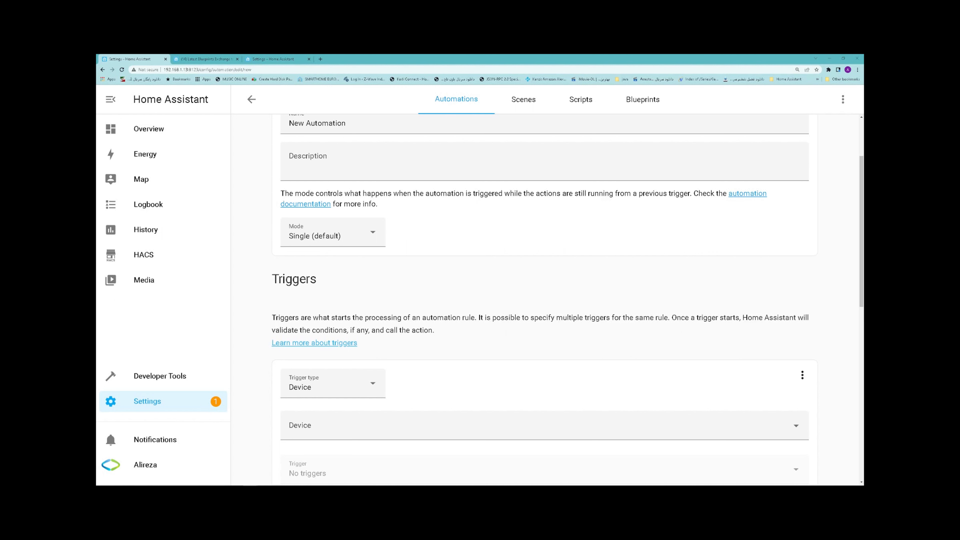
click(351, 235)
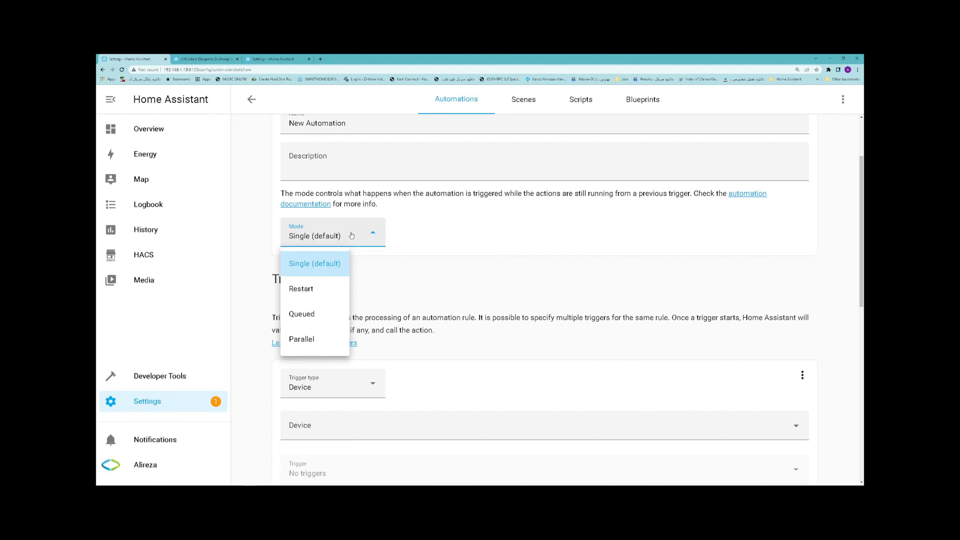
click(320, 265)
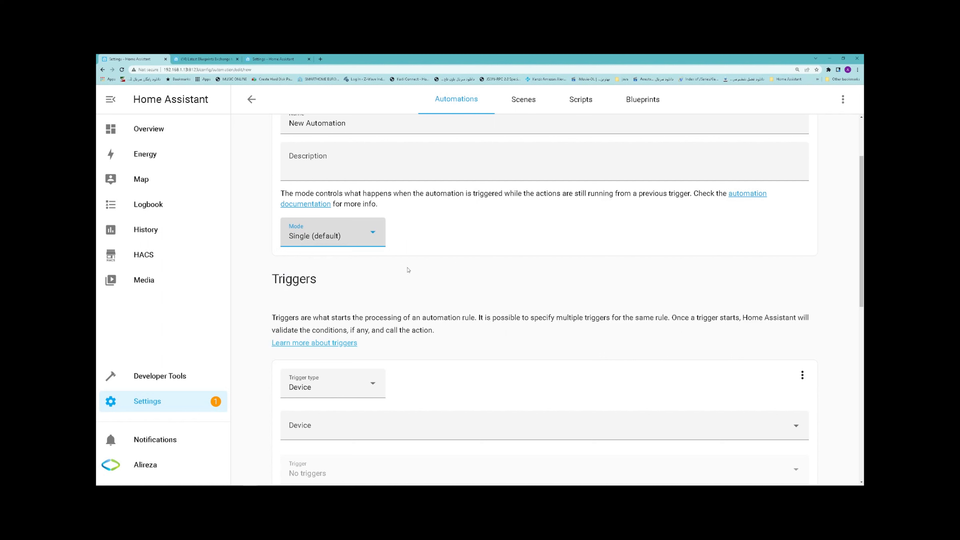
click(345, 235)
click(306, 287)
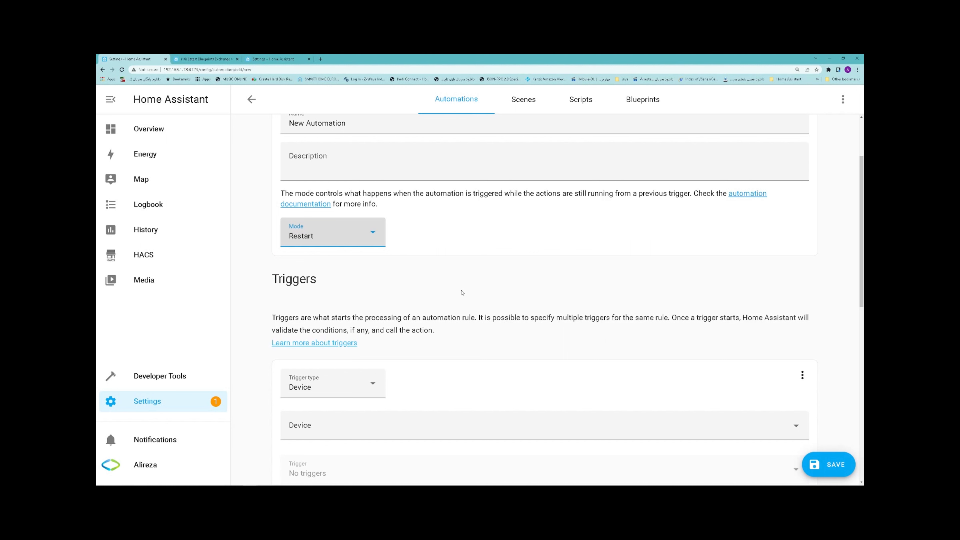
Step: Switch the new automation's mode to Queued and finally to Parallel
click(346, 235)
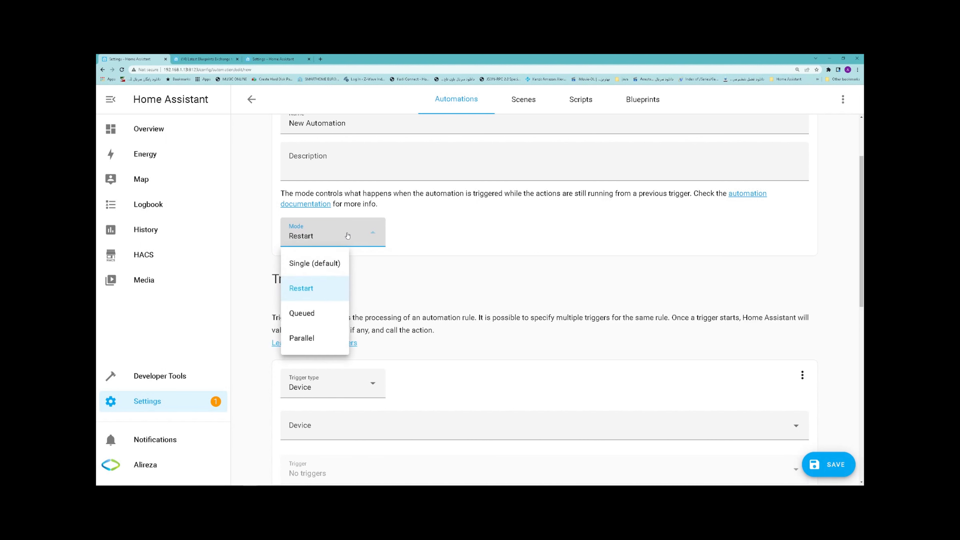
click(330, 312)
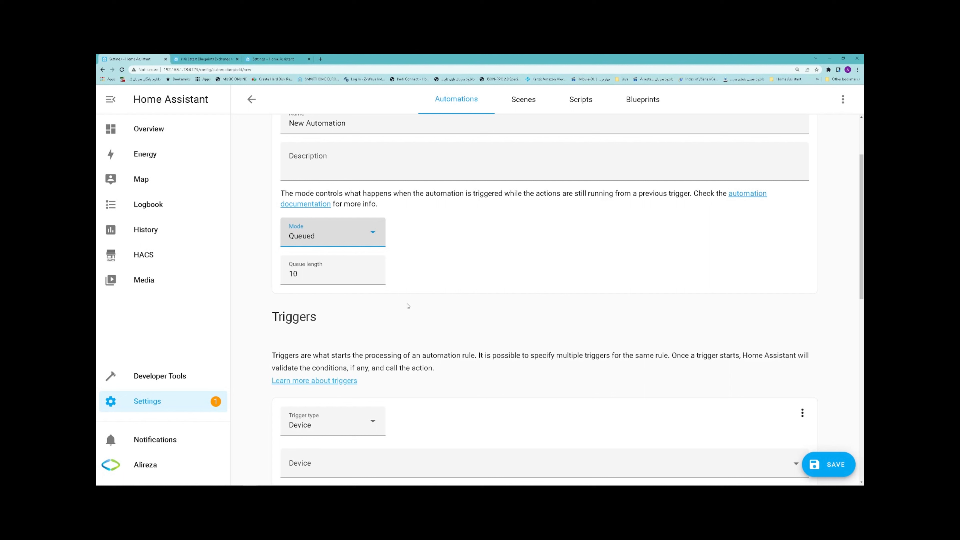
click(355, 239)
click(333, 339)
Step: Review the Triggers and Conditions sections, add a condition and examine the available condition types
scroll(473, 232, down, 4)
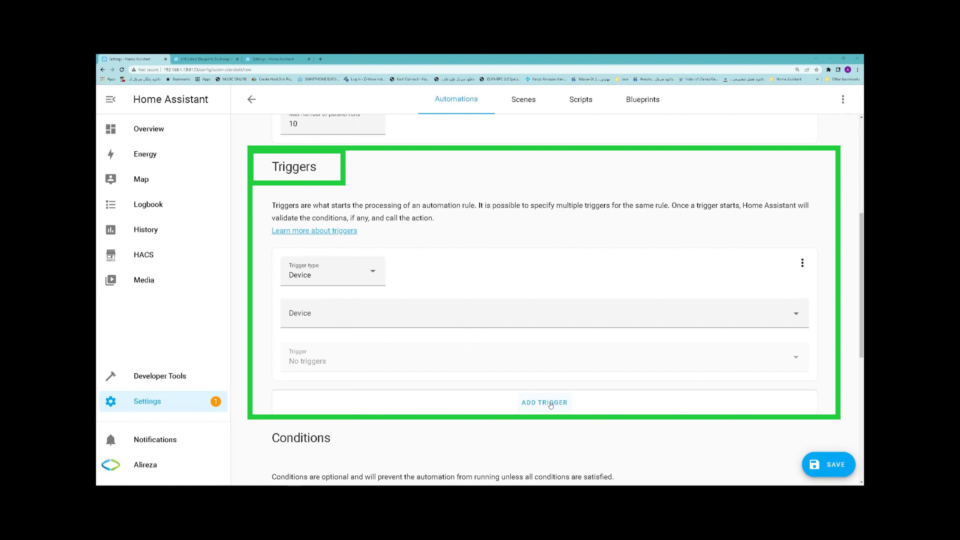
scroll(426, 275, down, 5)
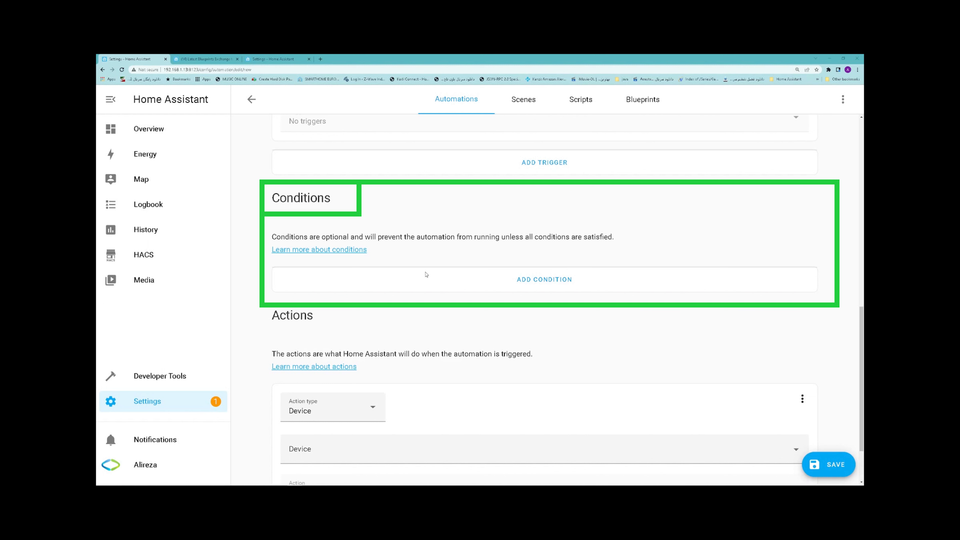
scroll(426, 275, down, 2)
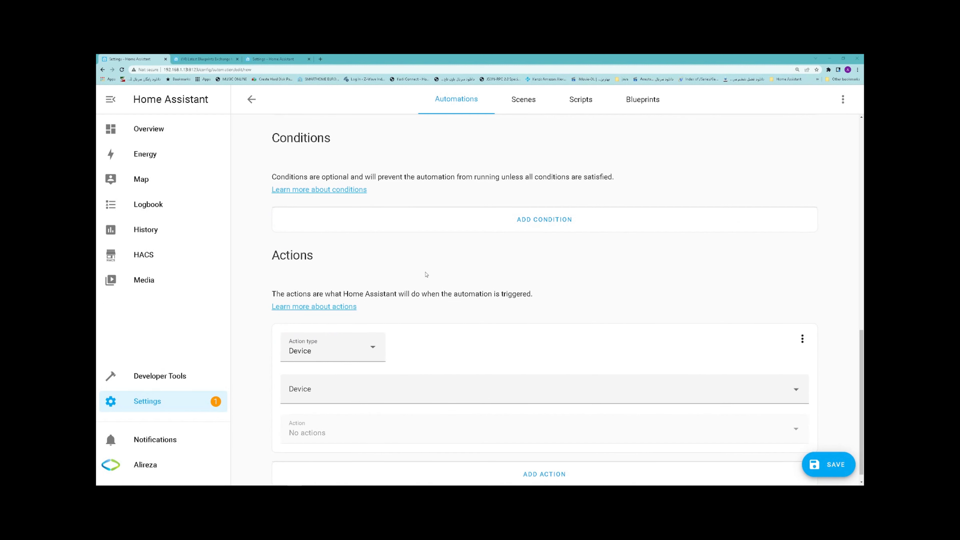
click(530, 221)
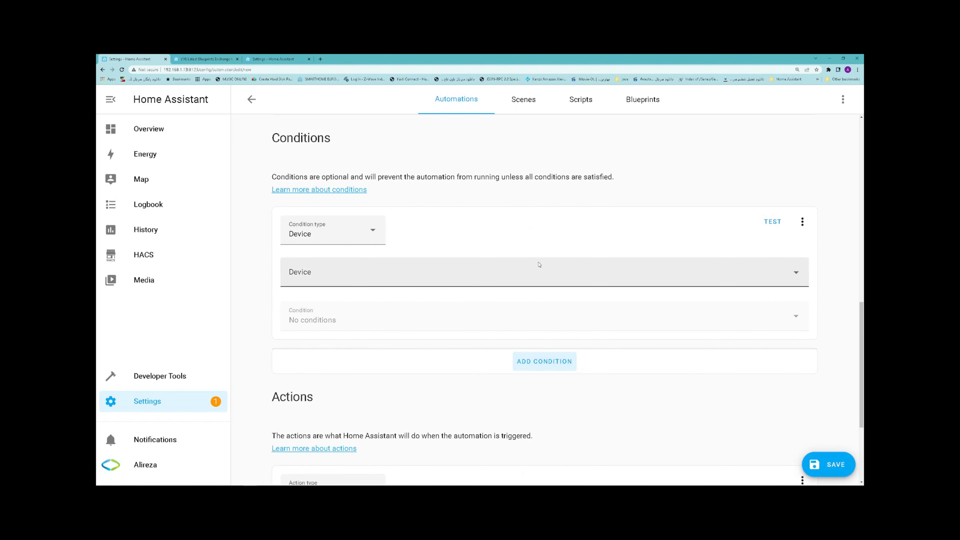
click(373, 237)
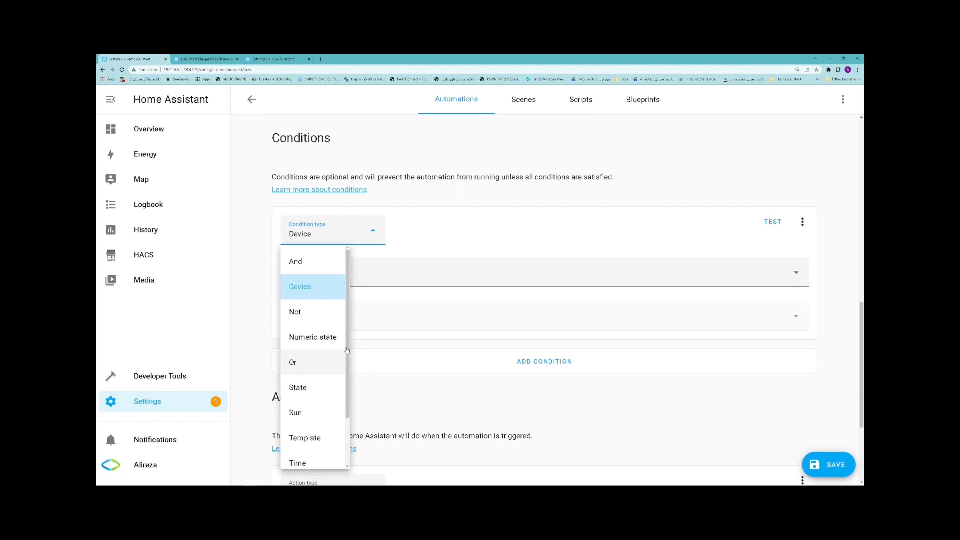
drag(346, 352, 349, 397)
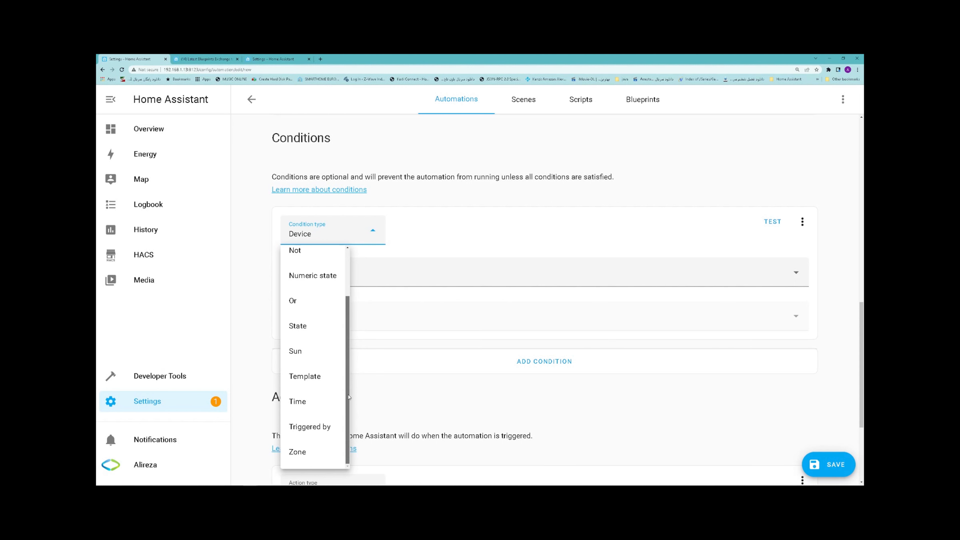
click(463, 229)
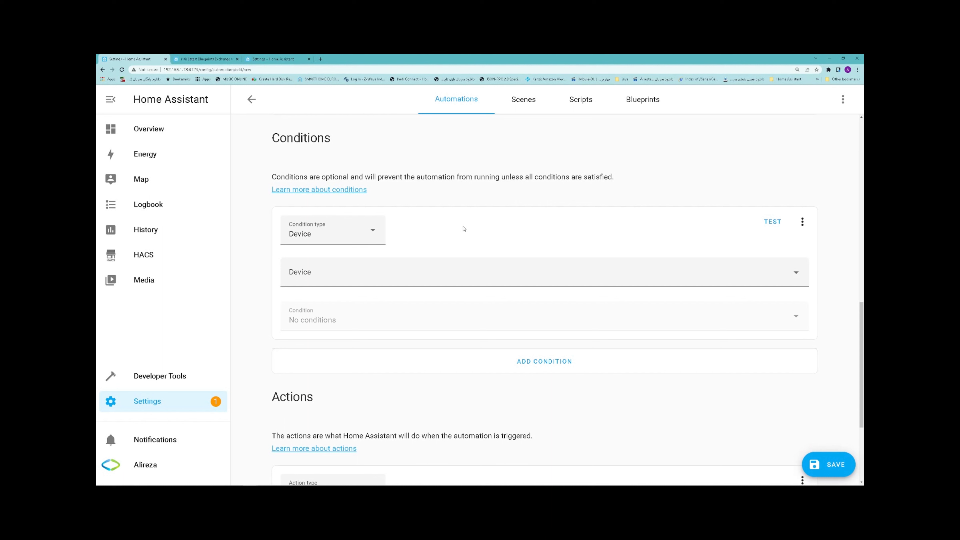
Step: Open the entity states in Developer Tools and examine the Entity, State and Attributes columns
click(159, 400)
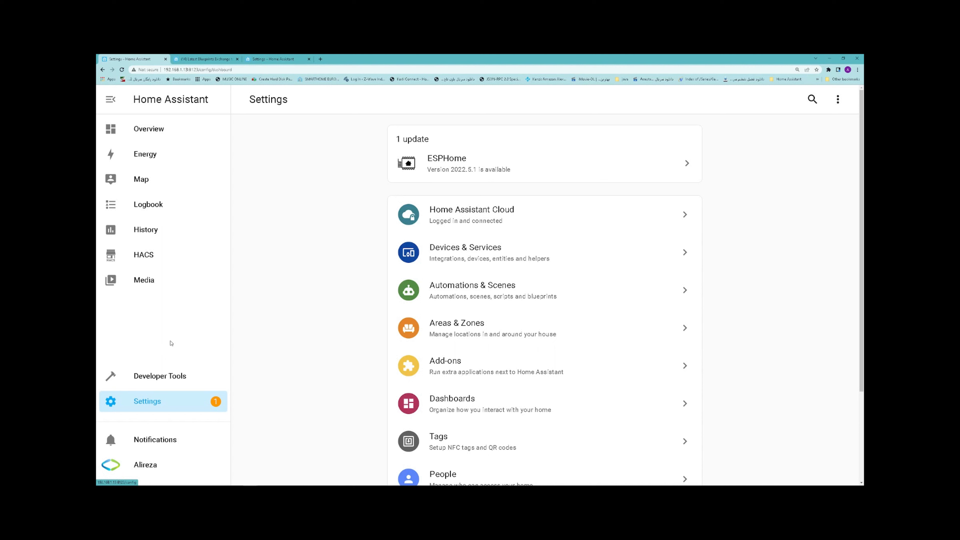
click(165, 378)
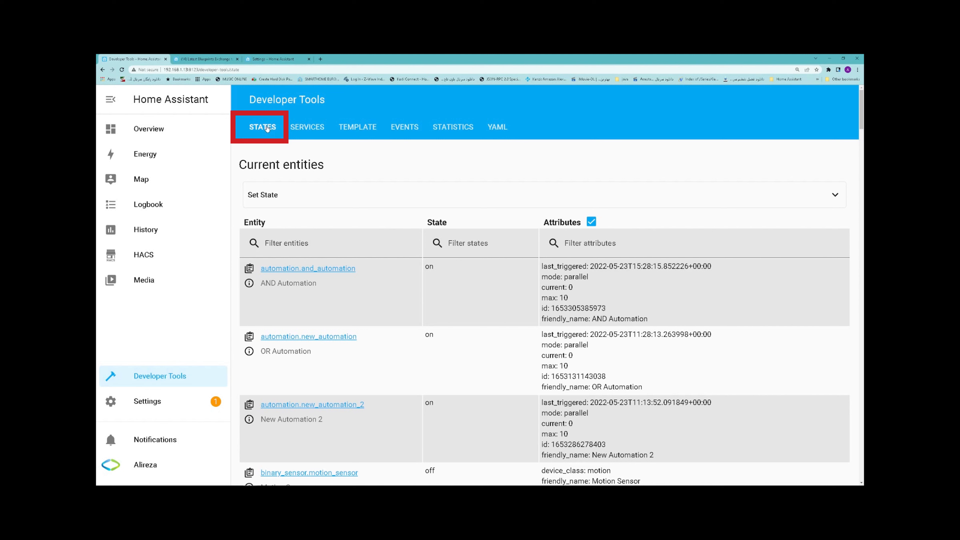
drag(243, 223, 267, 225)
drag(425, 222, 448, 224)
drag(545, 222, 580, 223)
click(558, 223)
click(580, 222)
scroll(433, 245, down, 2)
scroll(433, 245, down, 1)
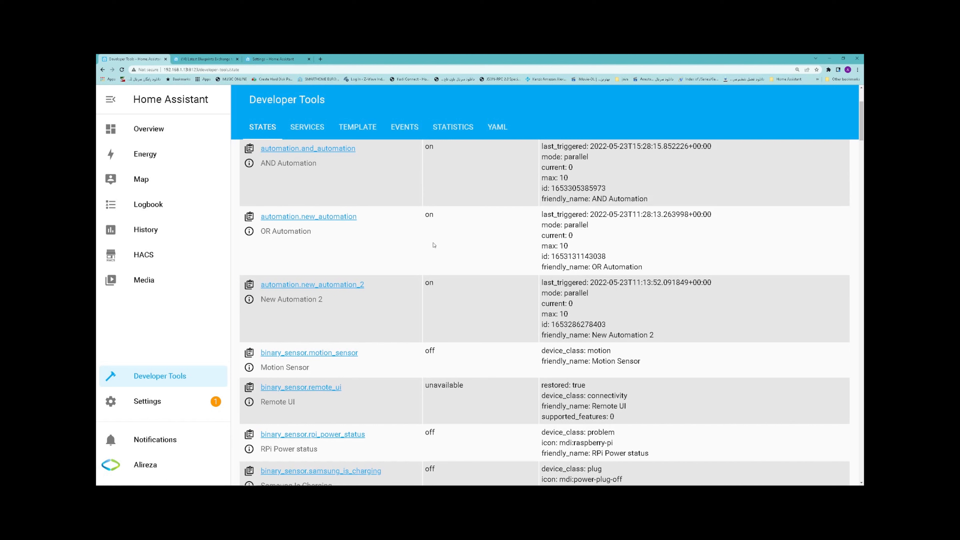
Step: Load binary_sensor.motion_sensor into the Set State form, inspect its state and attributes, and return to the entity list
click(287, 354)
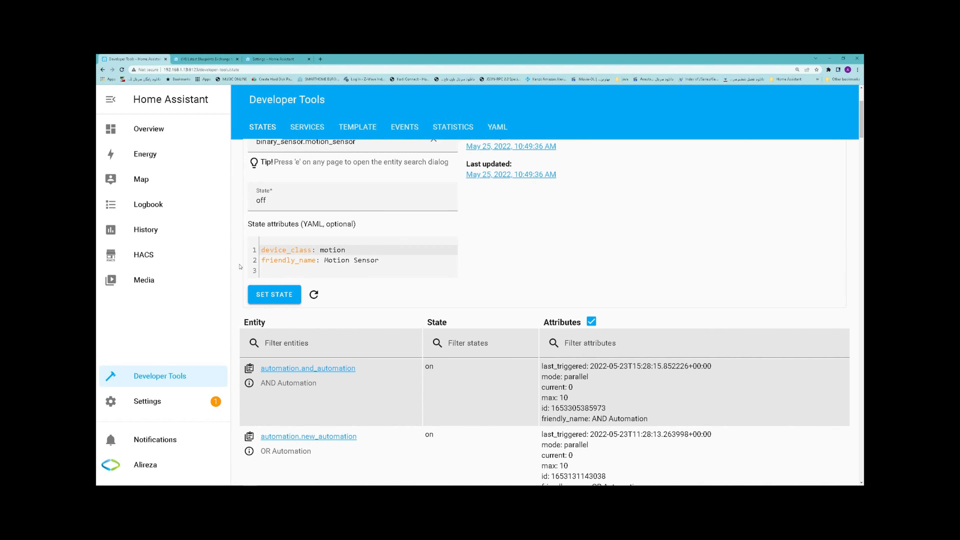
scroll(240, 266, up, 3)
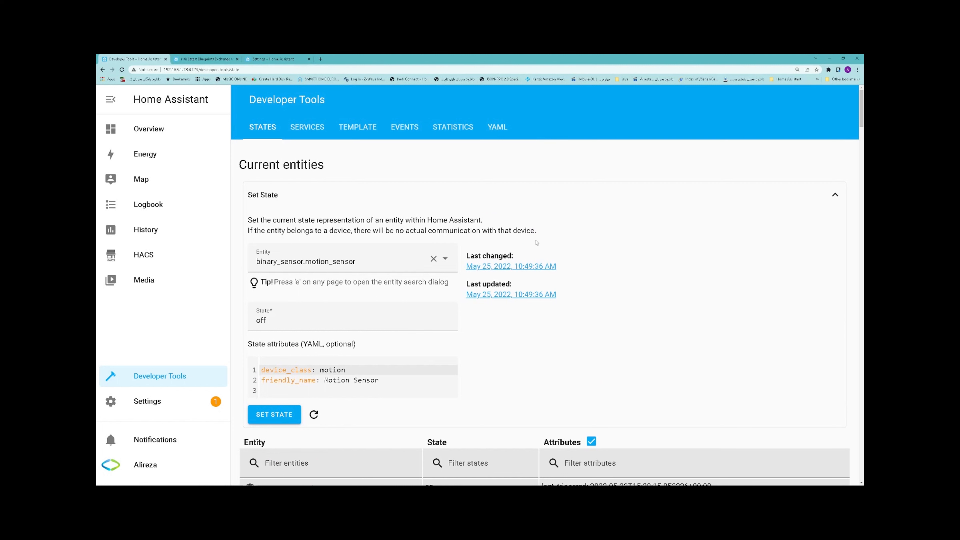
scroll(411, 241, down, 10)
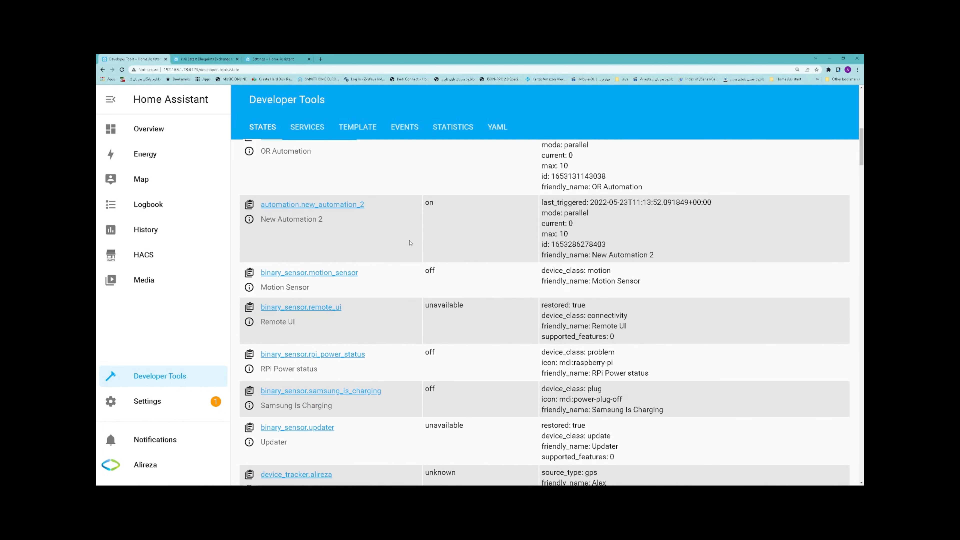
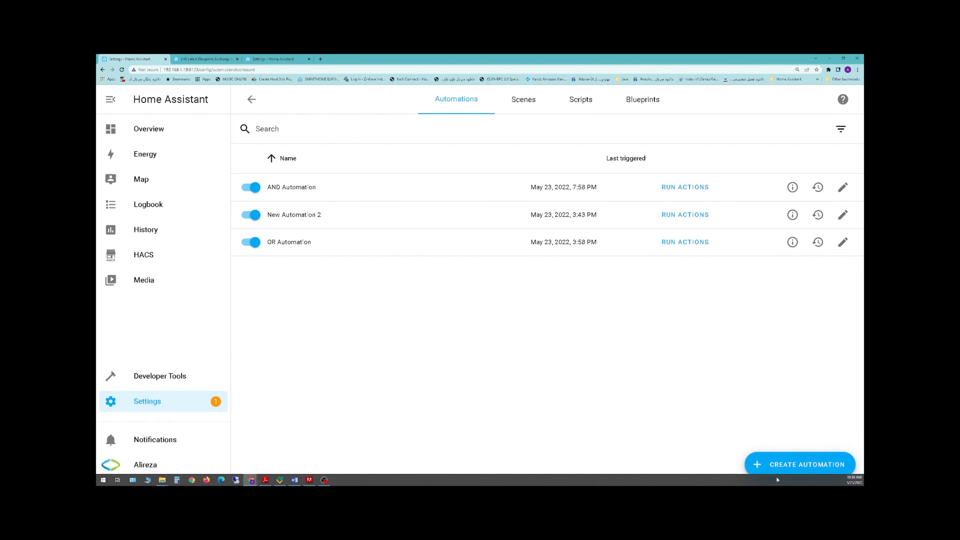
Step: Start another new automation from scratch and examine its Actions section
click(775, 466)
click(455, 329)
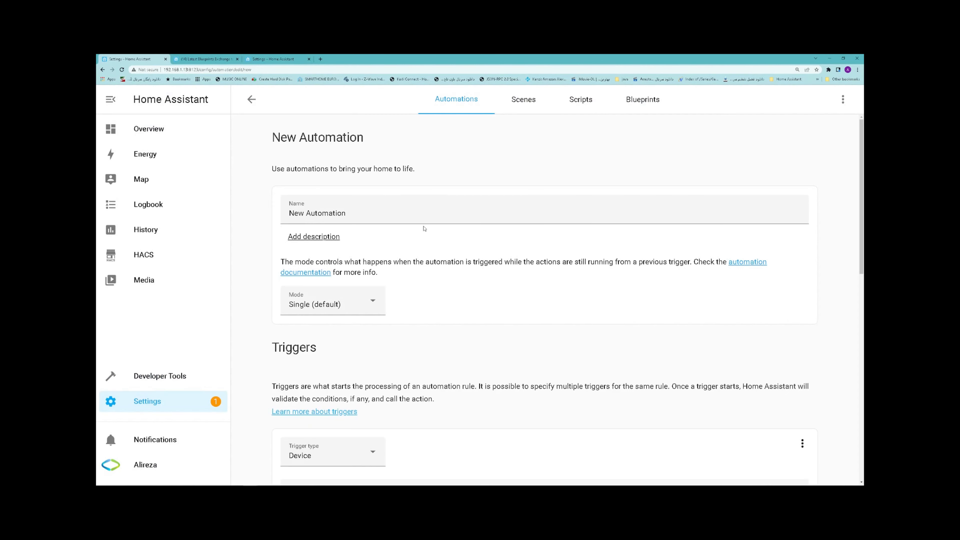
scroll(423, 228, down, 10)
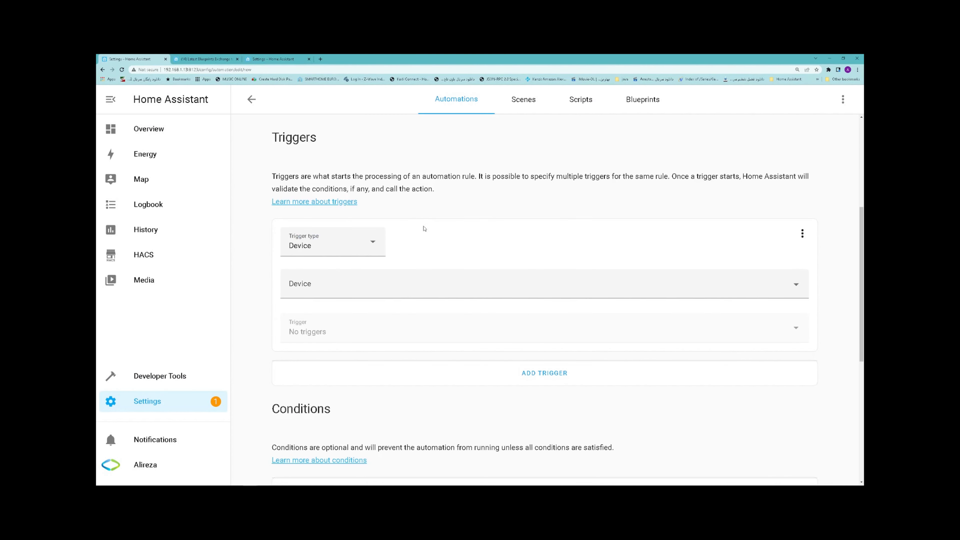
scroll(424, 229, down, 2)
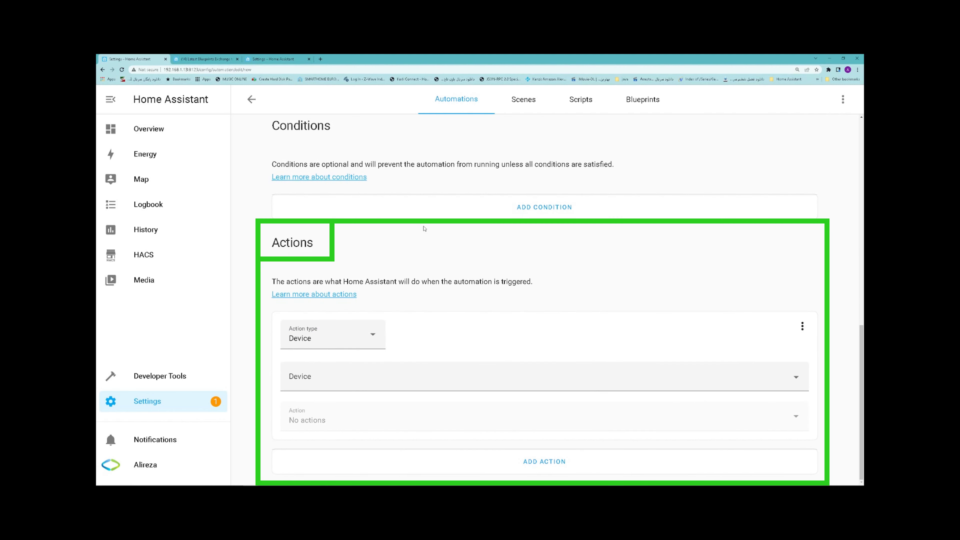
drag(272, 244, 334, 245)
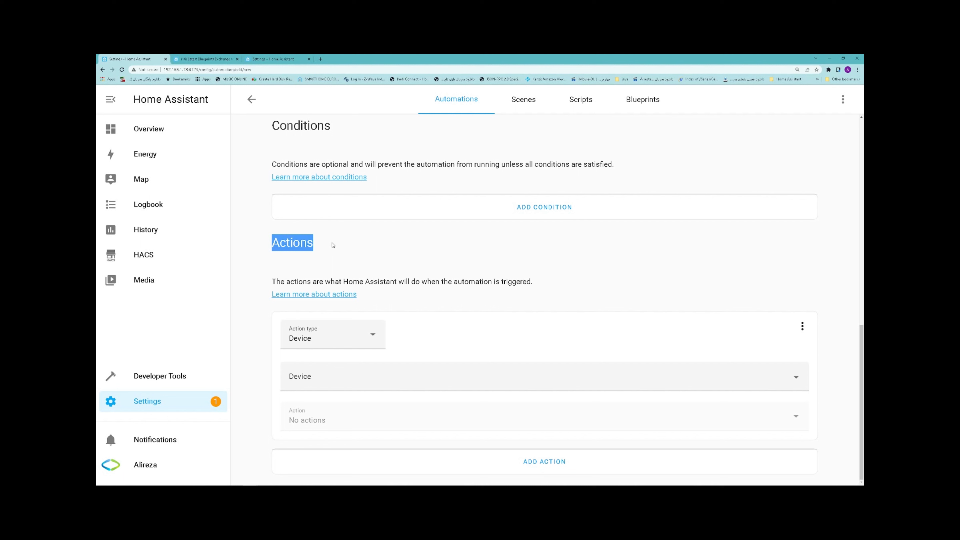
Step: Open the services tool in Developer Tools and browse the list of available services
click(175, 380)
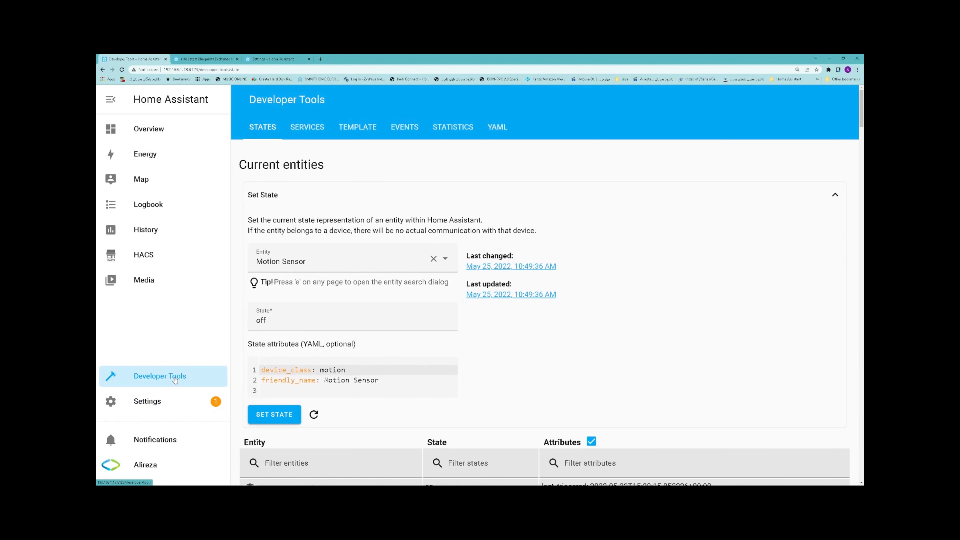
click(305, 130)
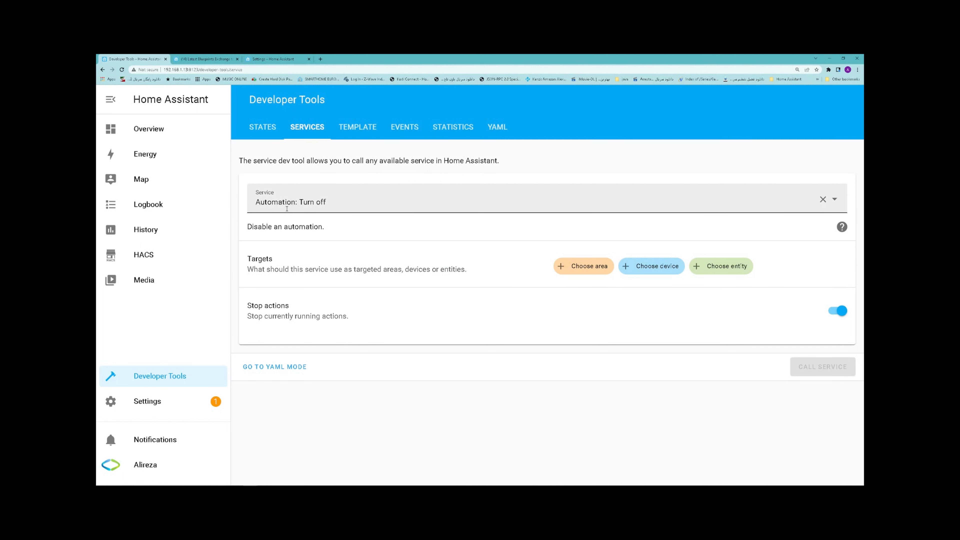
click(265, 200)
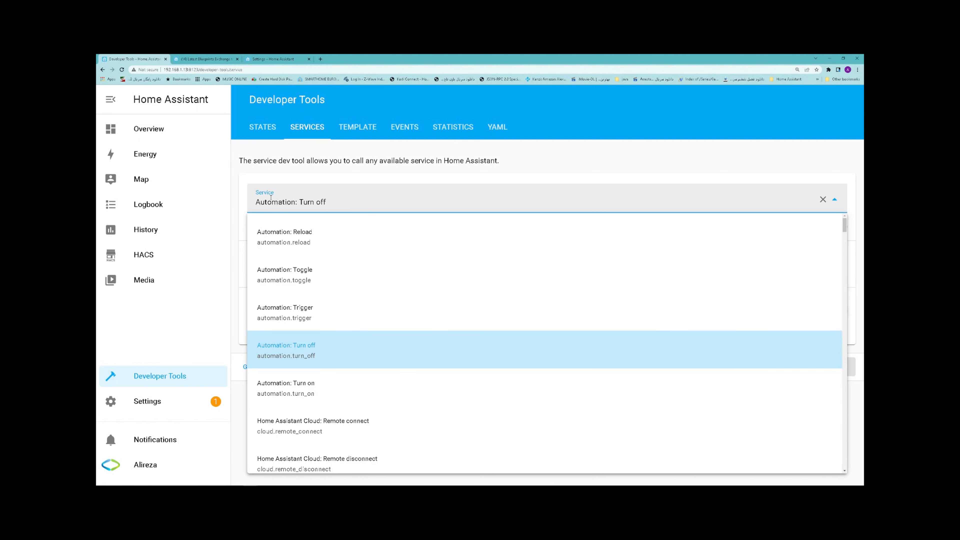
scroll(377, 262, down, 7)
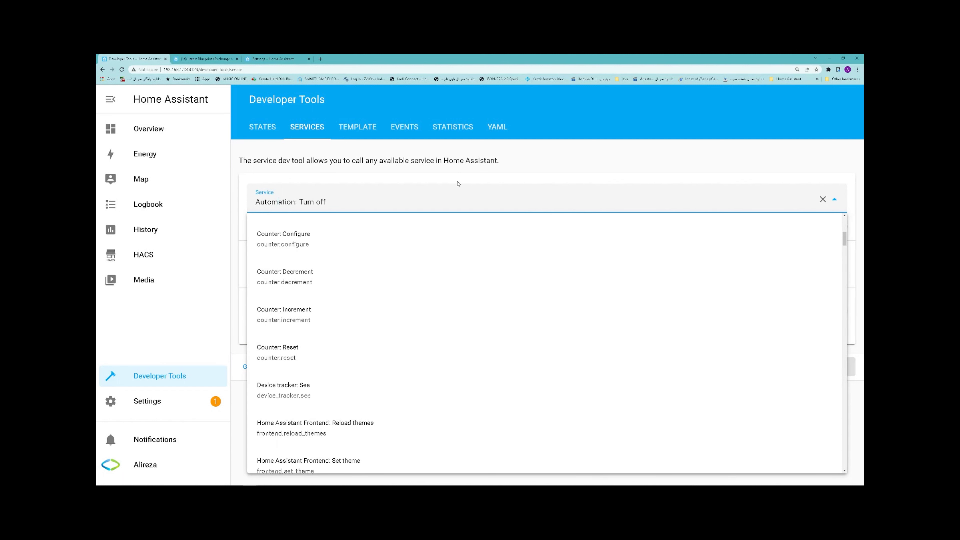
scroll(426, 218, down, 4)
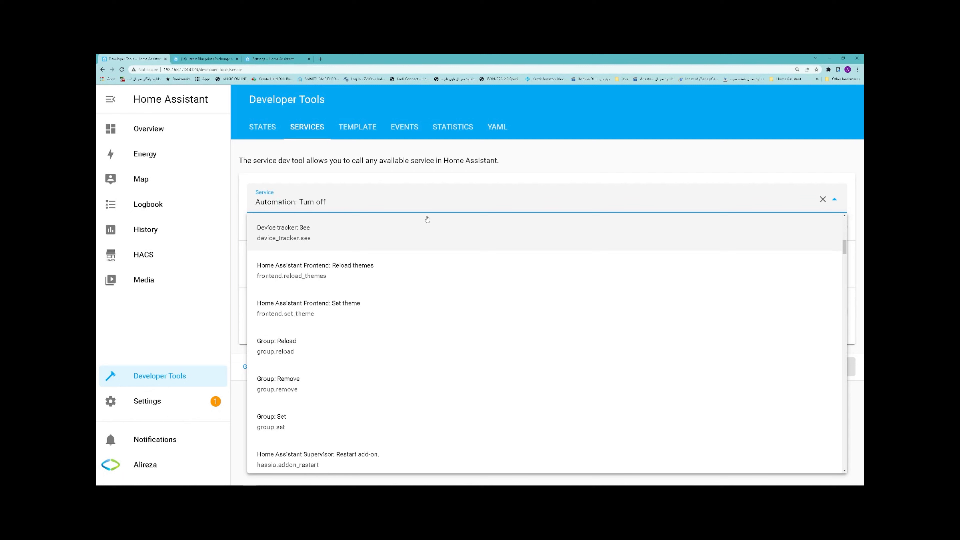
scroll(427, 218, down, 2)
scroll(427, 218, down, 20)
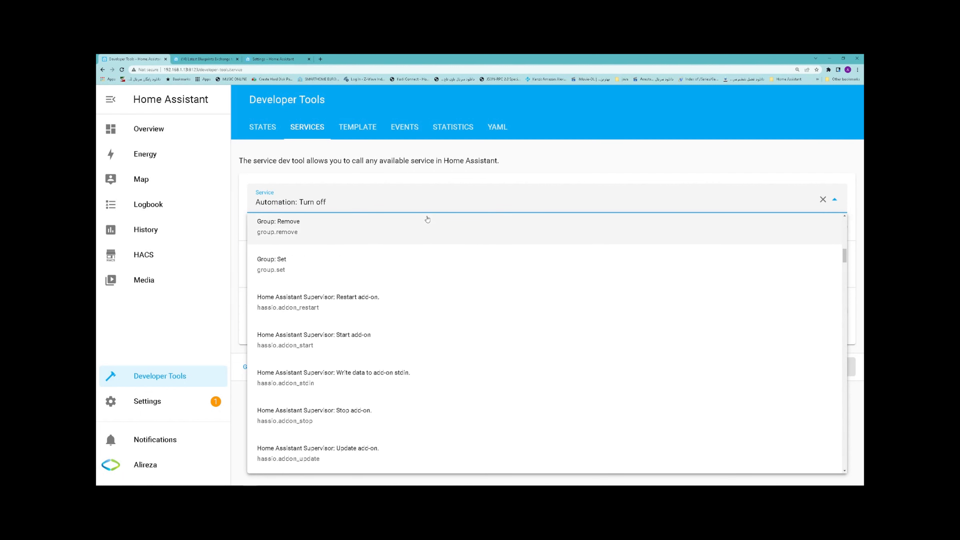
scroll(427, 219, down, 20)
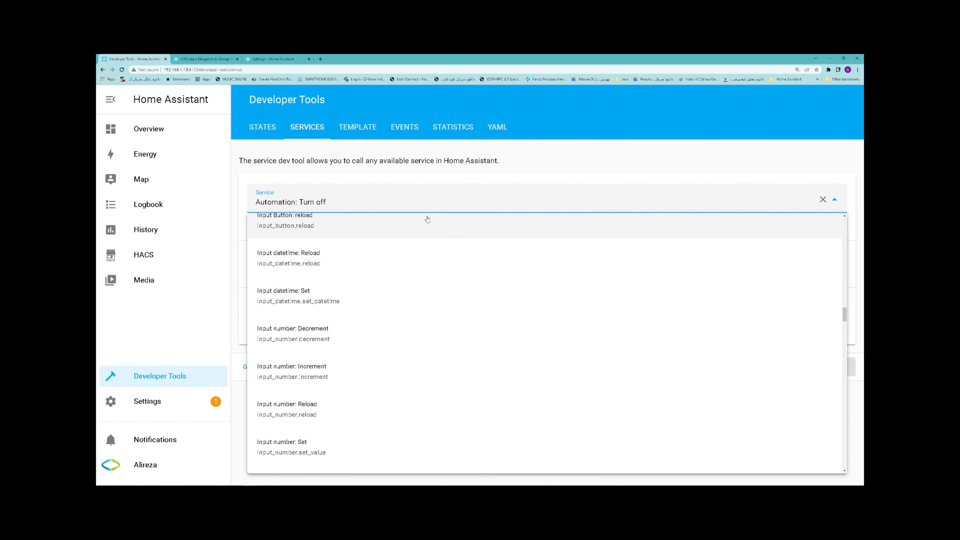
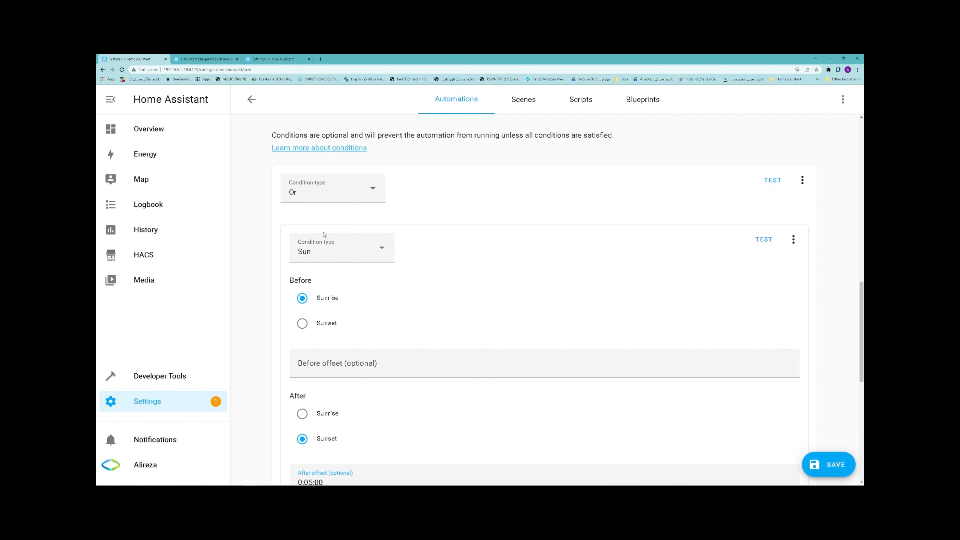
Step: Review the Or condition and its nested Sun condition, including the before sunrise and after sunset settings
scroll(389, 252, down, 1)
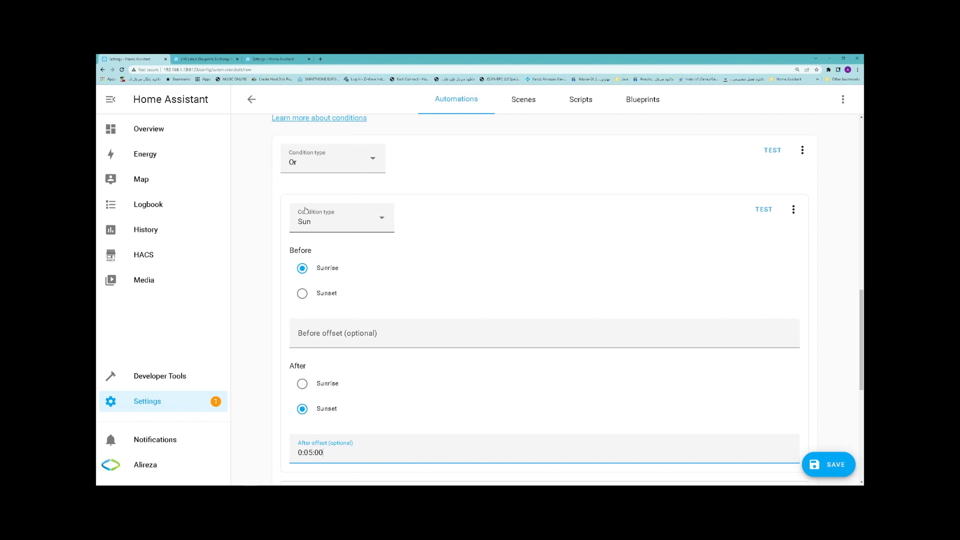
scroll(408, 392, down, 5)
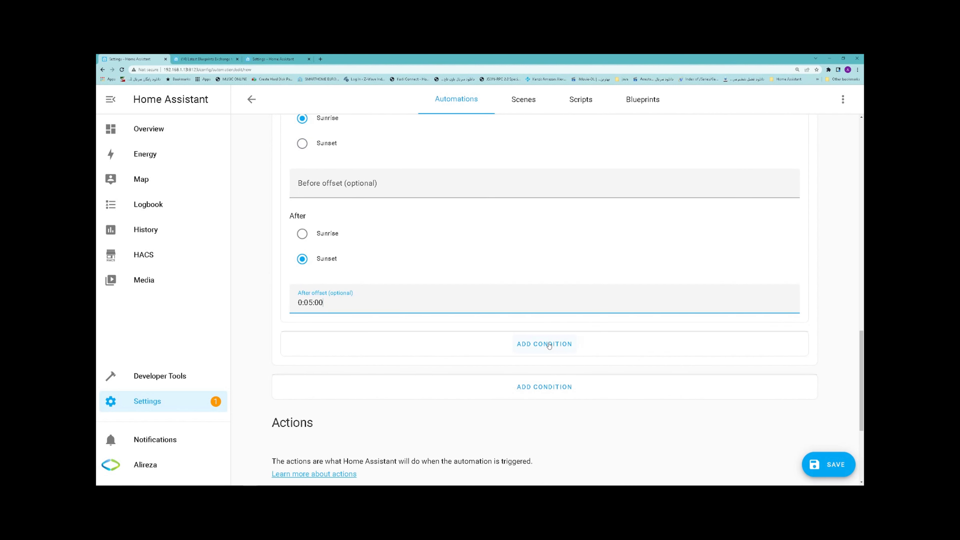
scroll(482, 281, up, 4)
scroll(417, 281, up, 3)
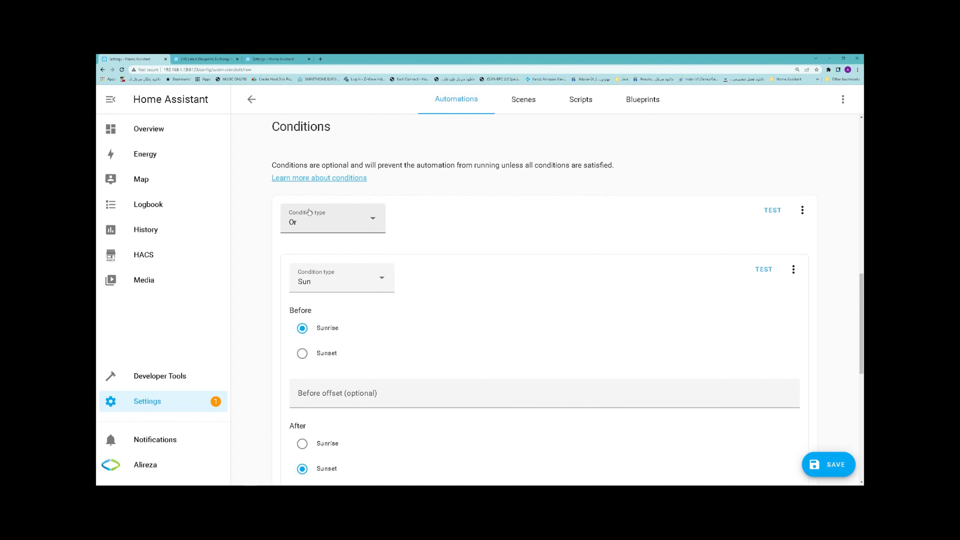
scroll(310, 212, down, 8)
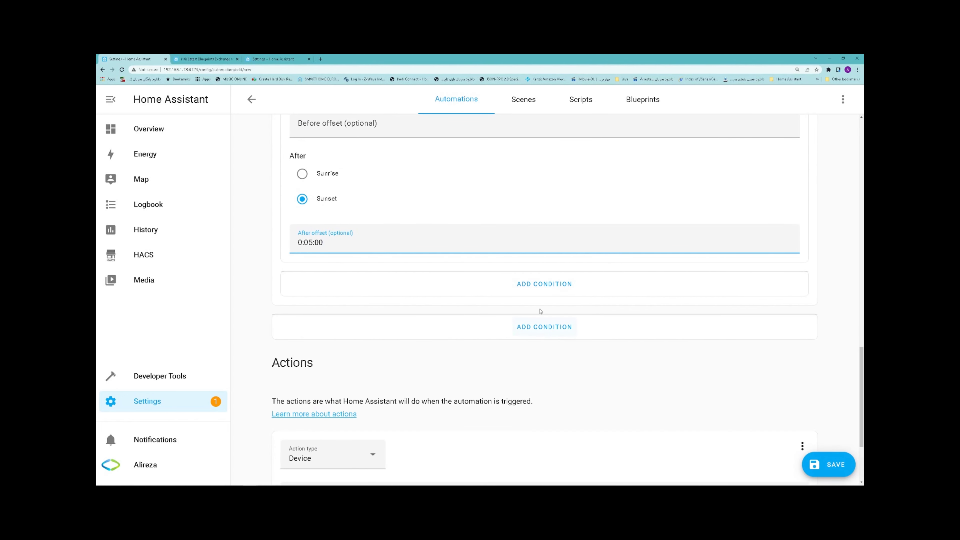
scroll(540, 278, up, 5)
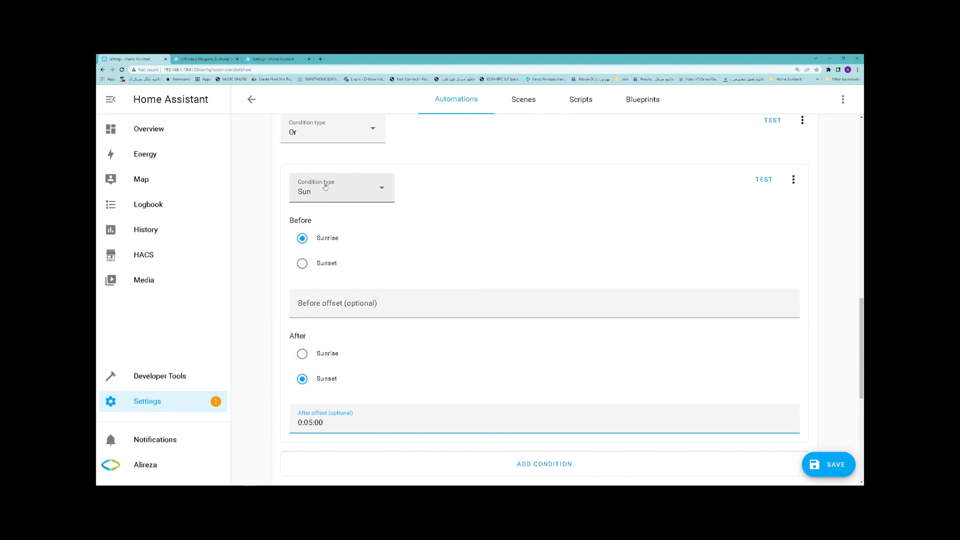
scroll(325, 186, up, 1)
key(ctrl+minus)
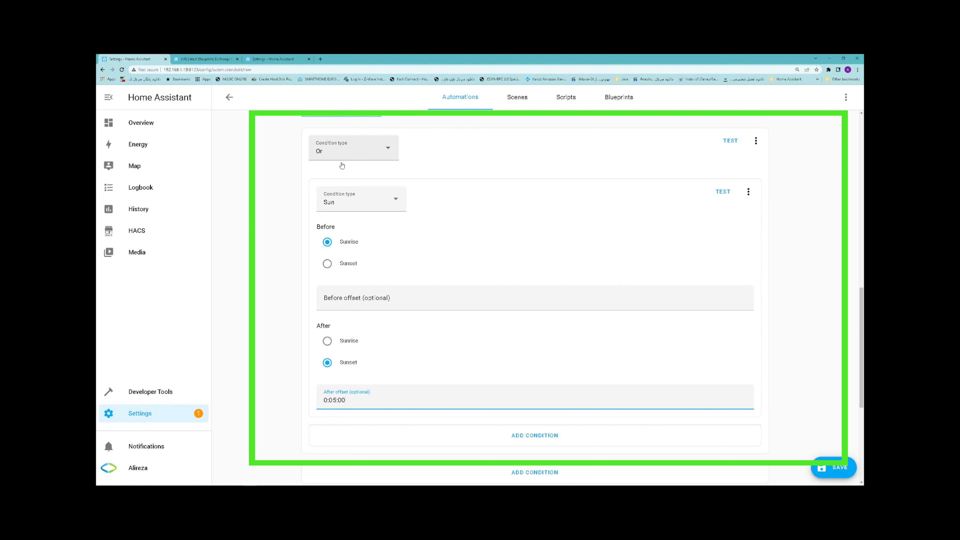
key(ctrl+plus)
scroll(484, 261, down, 3)
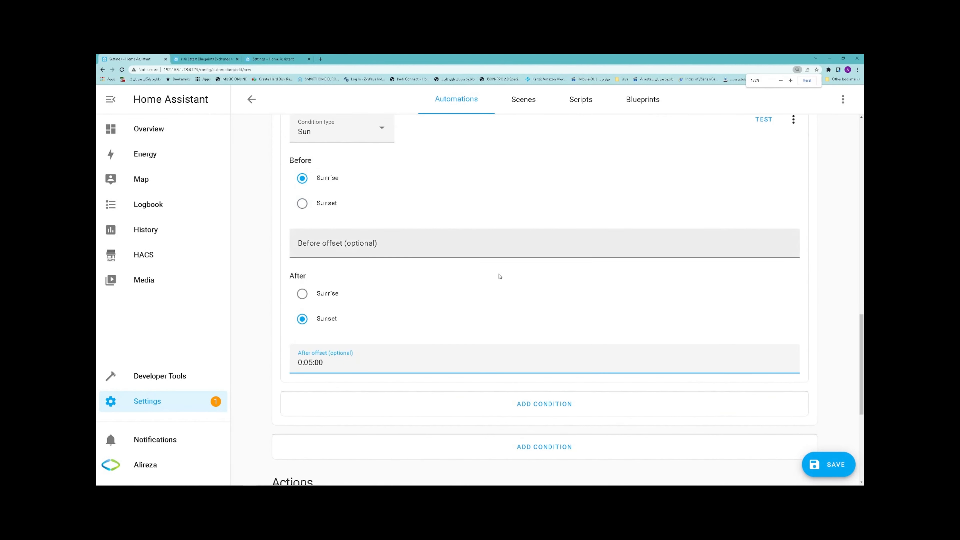
Step: Add a second condition inside the Or condition, of type Device, and choose esp32 as its device
click(557, 408)
scroll(406, 252, down, 1)
scroll(406, 252, down, 3)
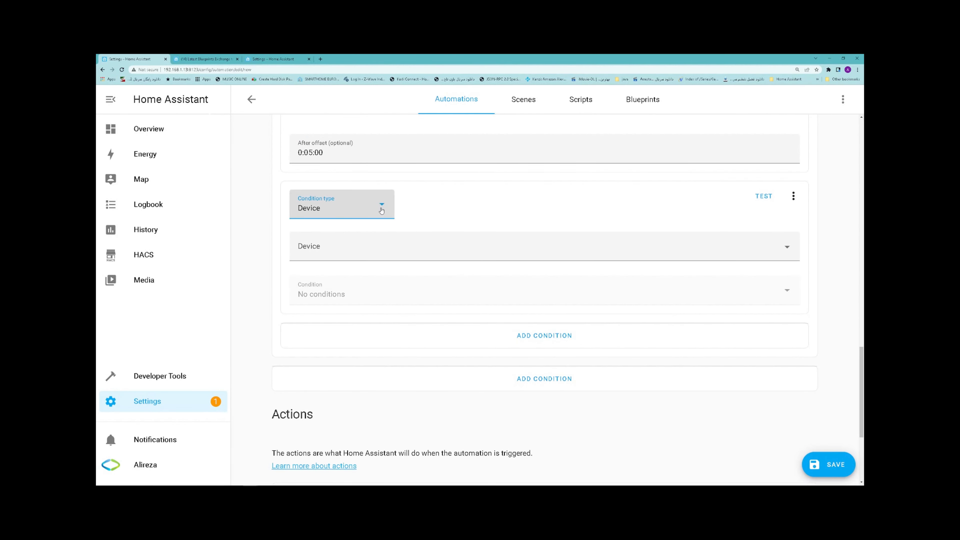
click(354, 212)
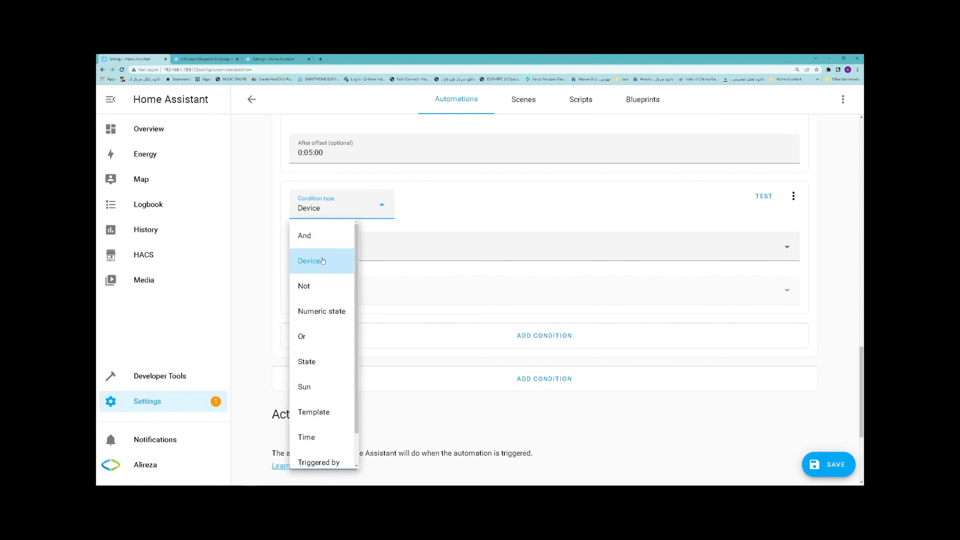
click(339, 263)
click(349, 244)
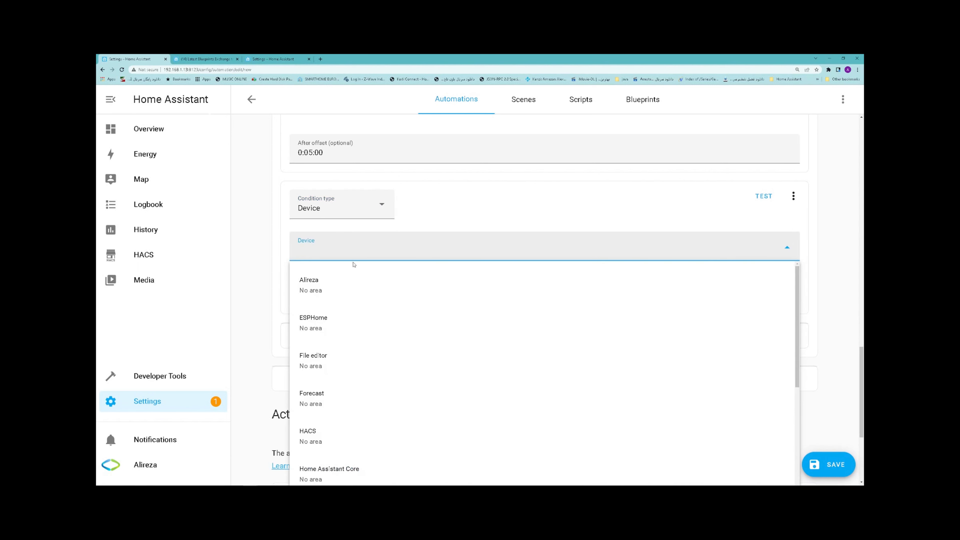
scroll(353, 273, down, 5)
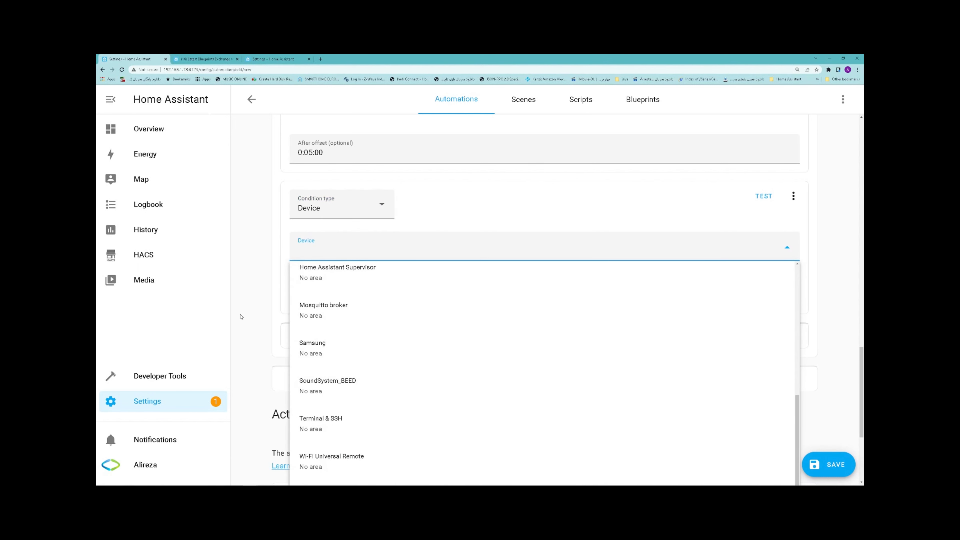
scroll(334, 146, down, 3)
click(335, 133)
scroll(343, 325, down, 5)
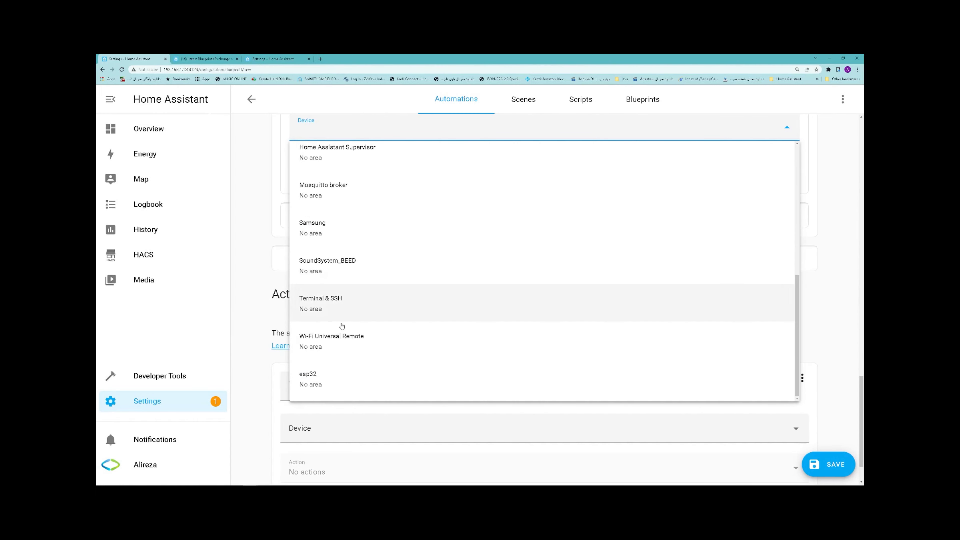
click(324, 382)
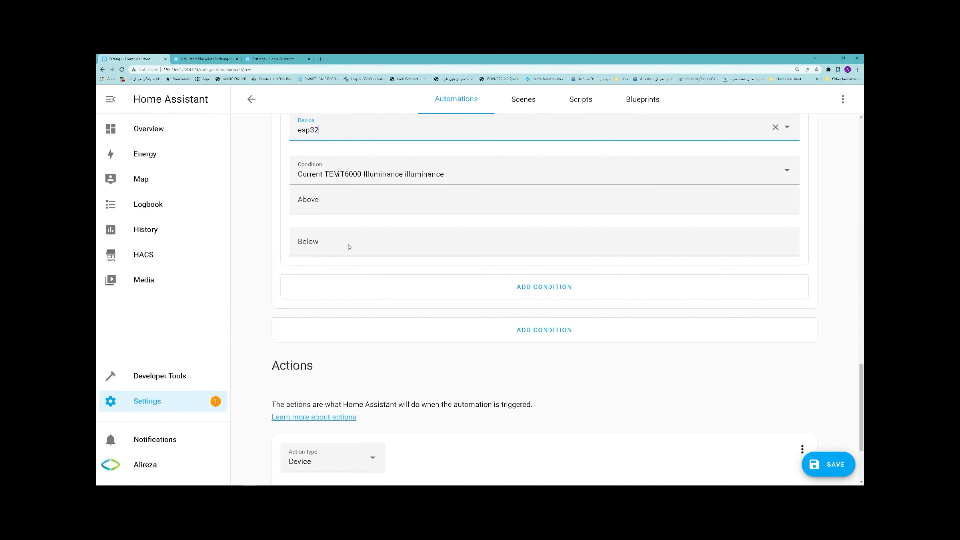
Step: Set the esp32 condition to Current TEMT6000 Illuminance illuminance with a Below limit of 40 lx
click(353, 175)
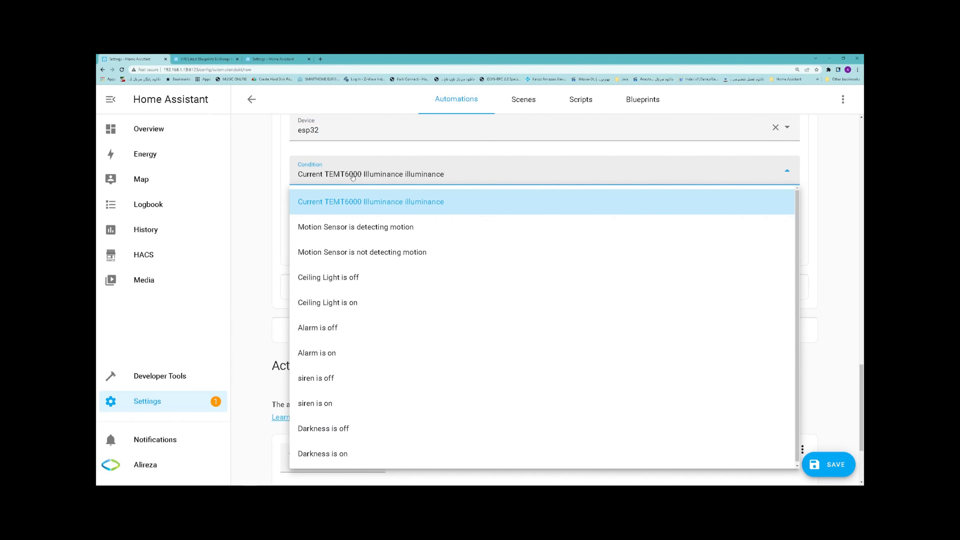
click(348, 207)
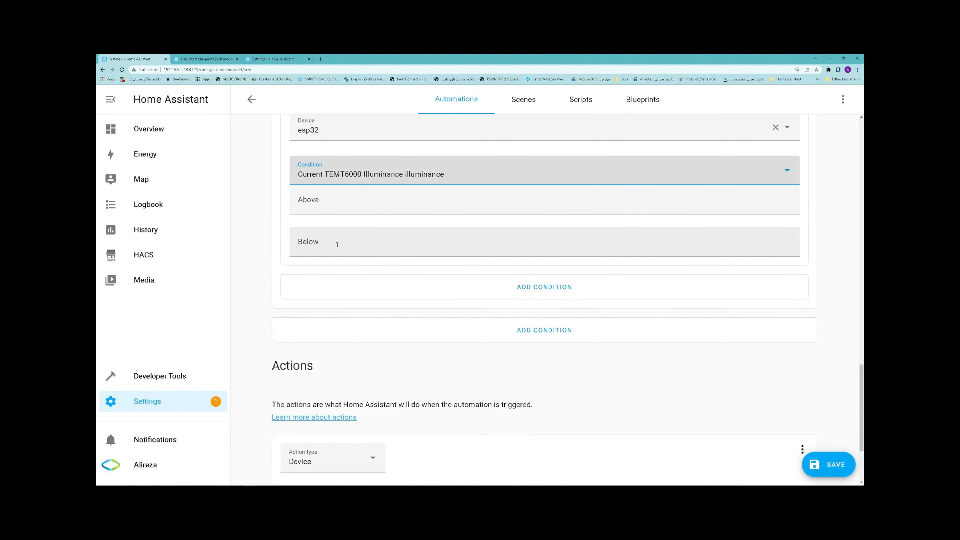
click(337, 245)
text(40)
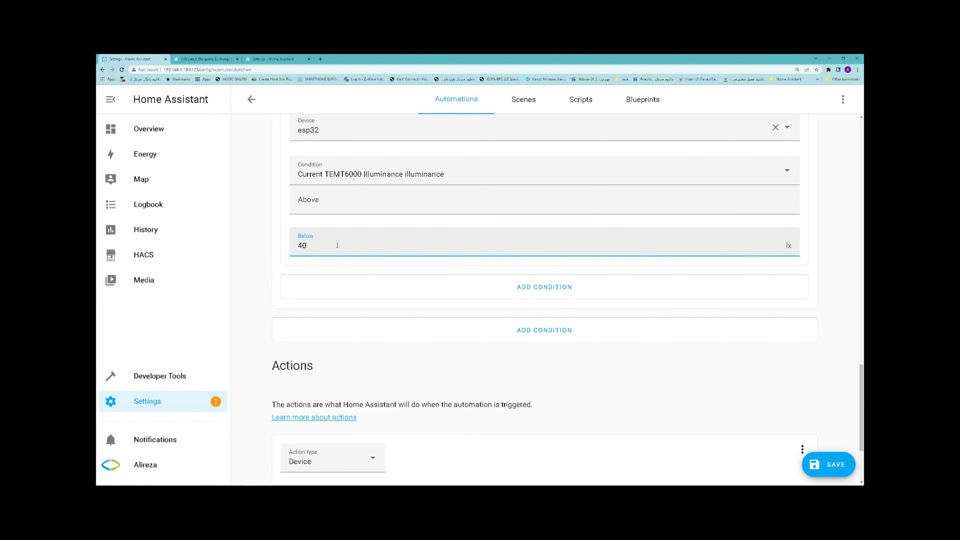
click(253, 236)
Step: Configure the first action as a Device action on esp32 that turns on the Ceiling Light
scroll(285, 244, down, 2)
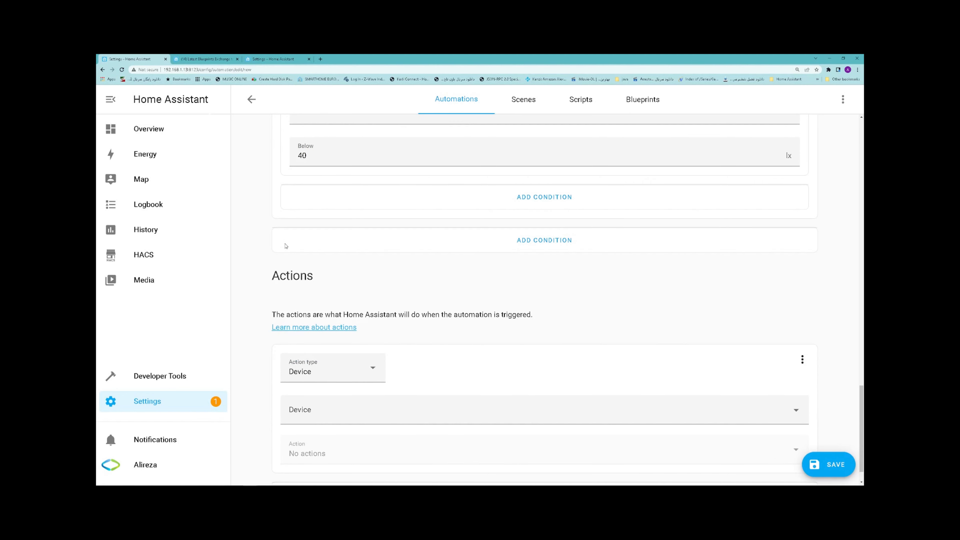
scroll(285, 246, down, 1)
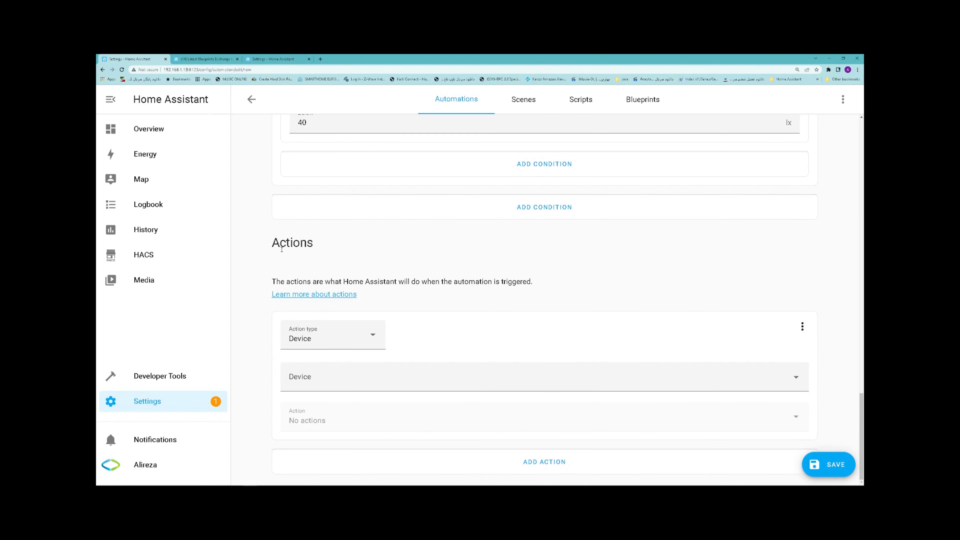
click(355, 344)
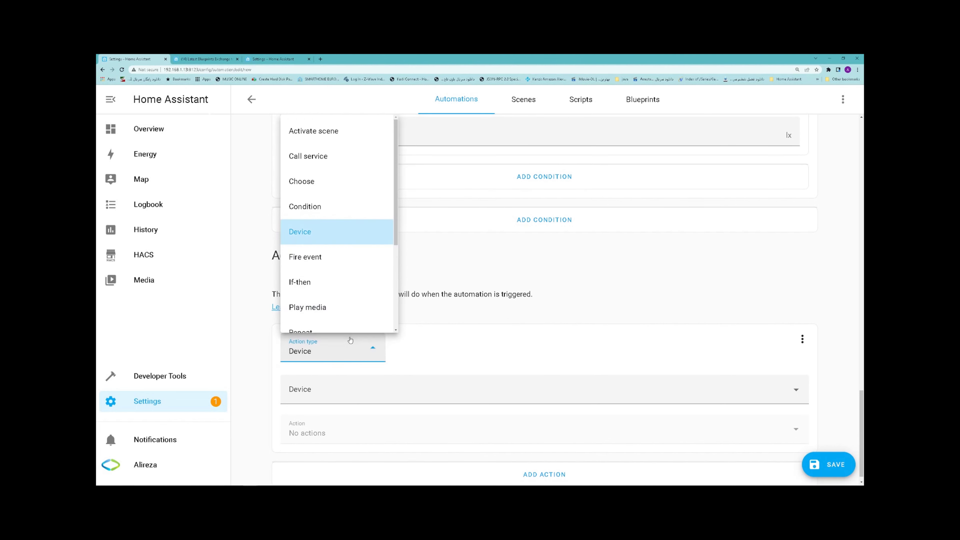
click(331, 235)
click(336, 396)
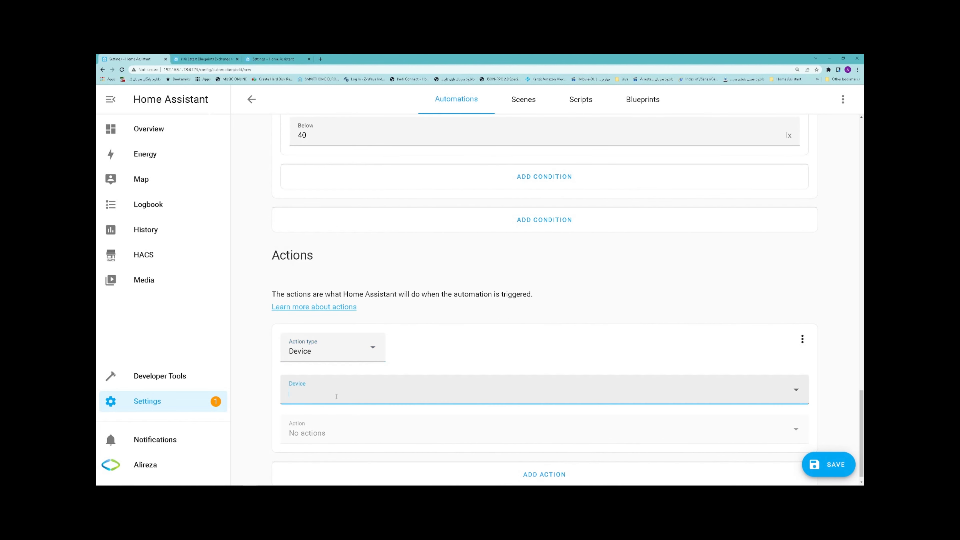
scroll(354, 262, down, 5)
click(321, 344)
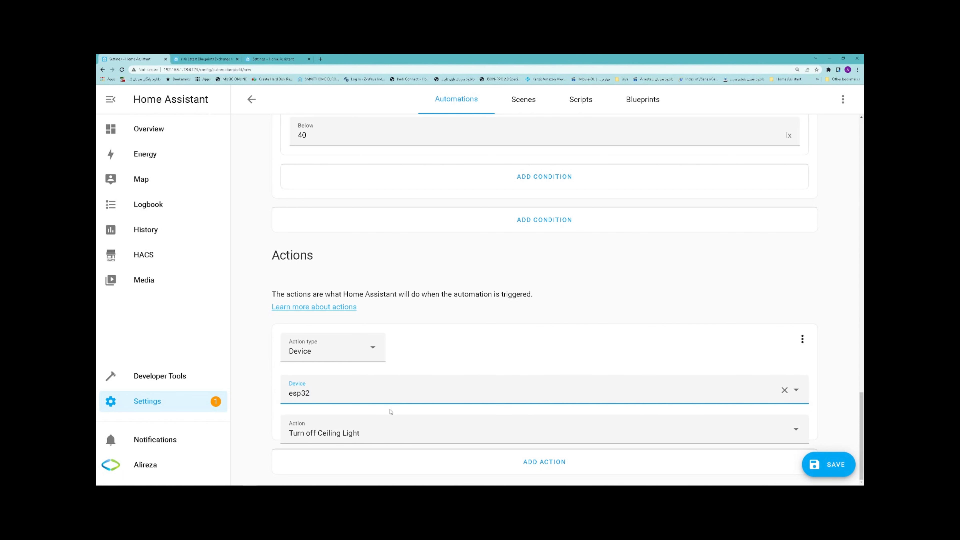
click(380, 429)
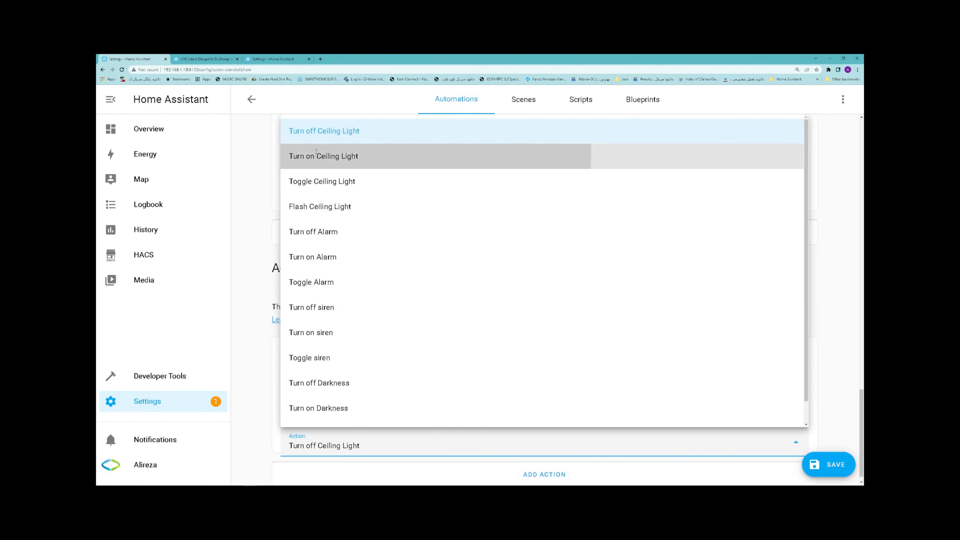
click(329, 156)
scroll(238, 299, down, 2)
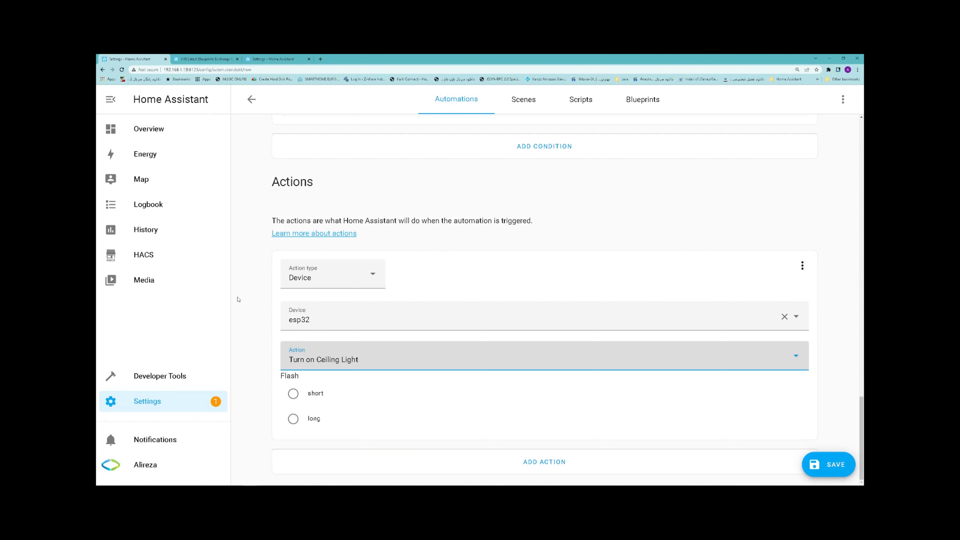
Step: Add a second action that waits for time to pass, with a duration of 10 seconds
click(554, 465)
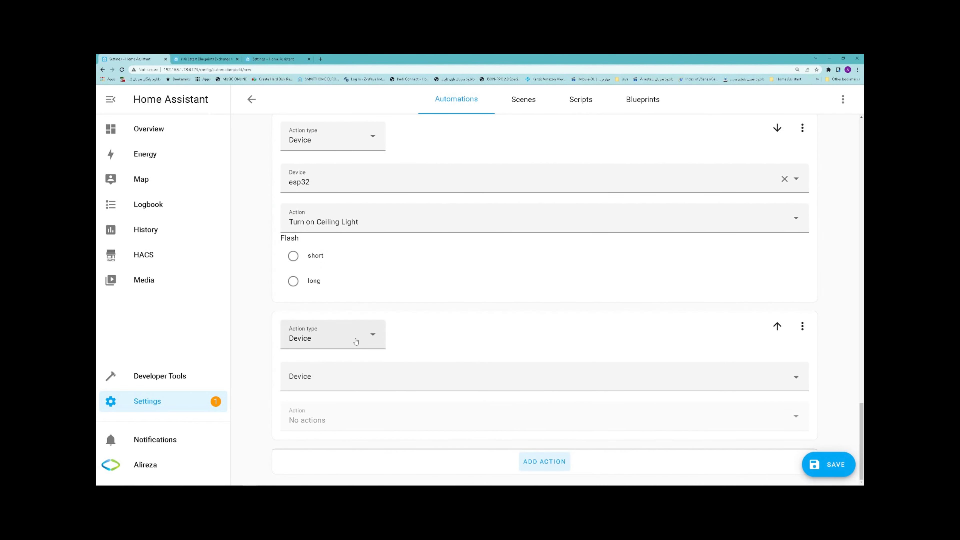
click(355, 341)
scroll(354, 298, down, 4)
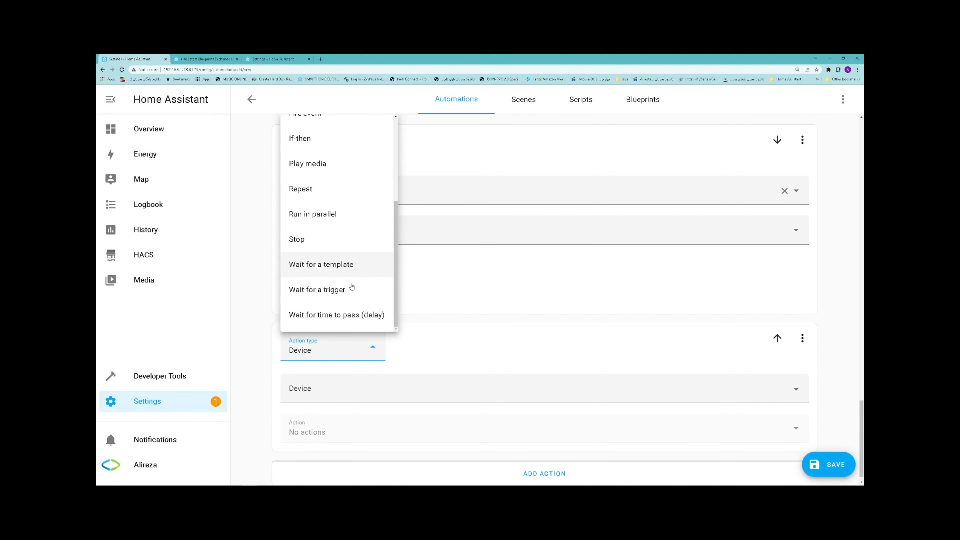
click(342, 316)
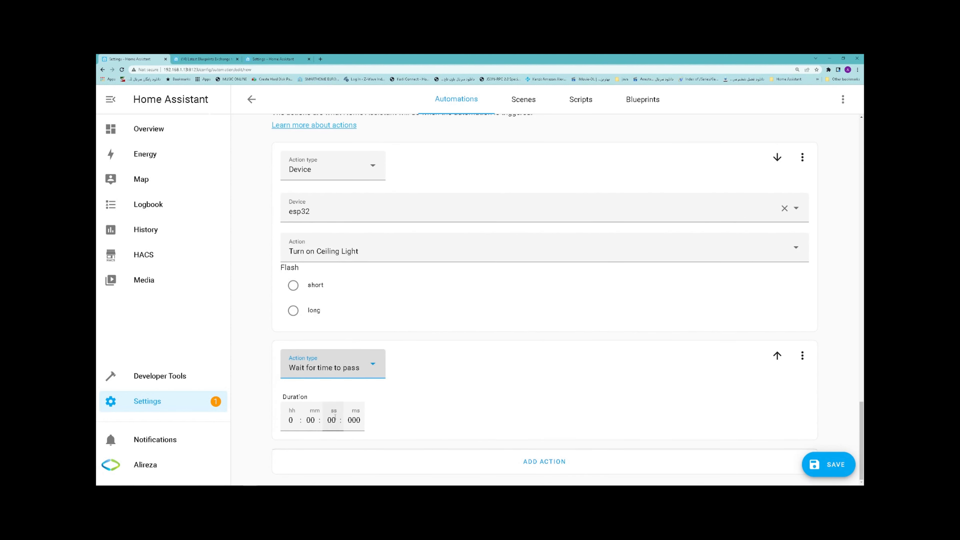
click(339, 422)
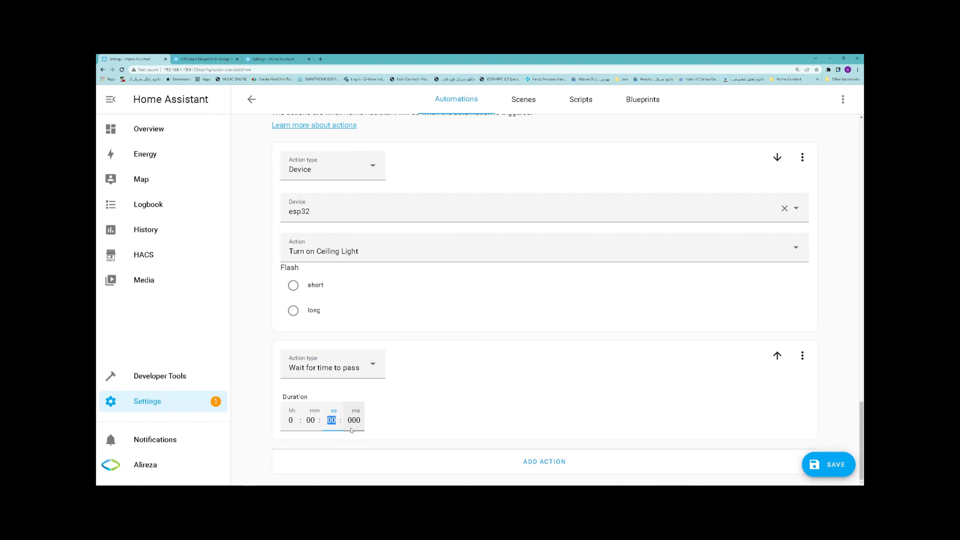
text(10)
Step: Add a third action of type Device on esp32 that turns off the Ceiling Light
click(540, 465)
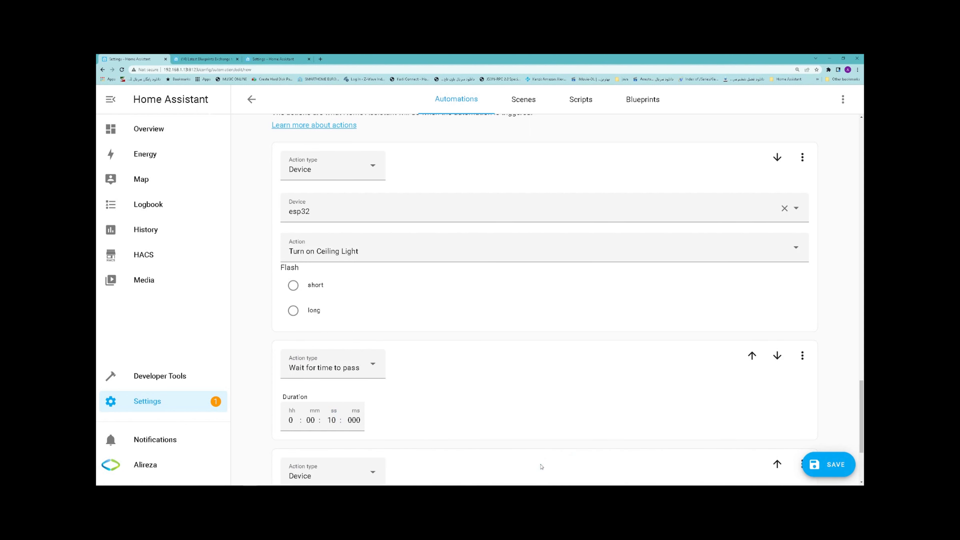
scroll(468, 409, down, 4)
click(353, 334)
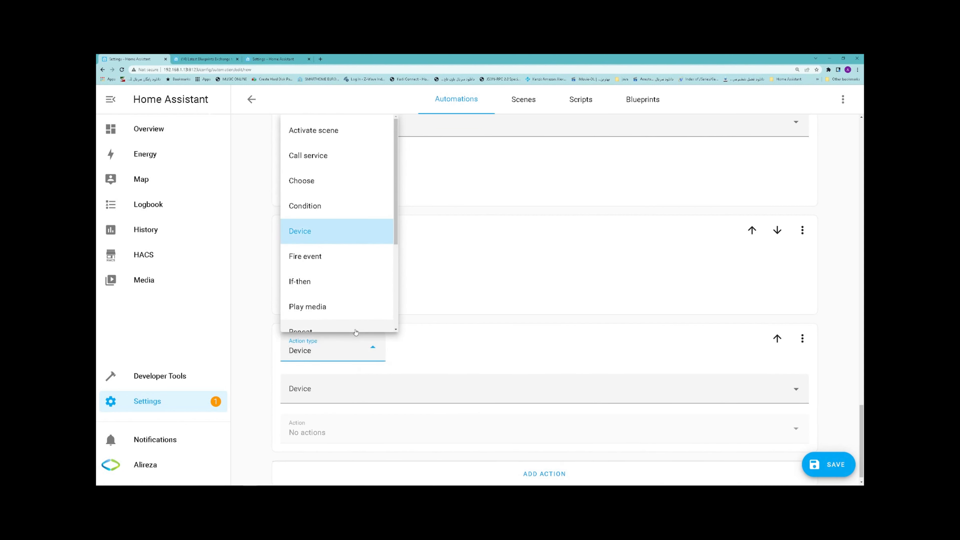
click(310, 233)
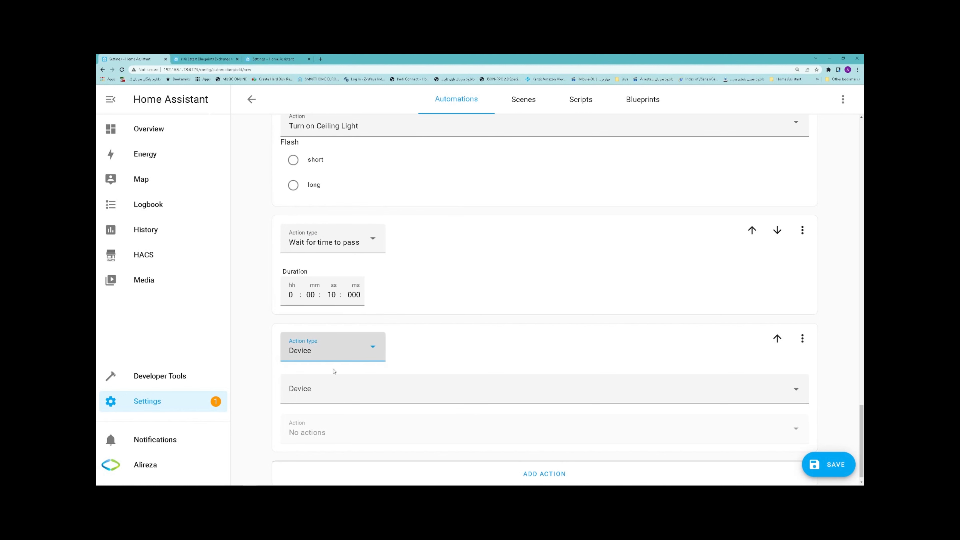
click(335, 389)
scroll(326, 324, down, 5)
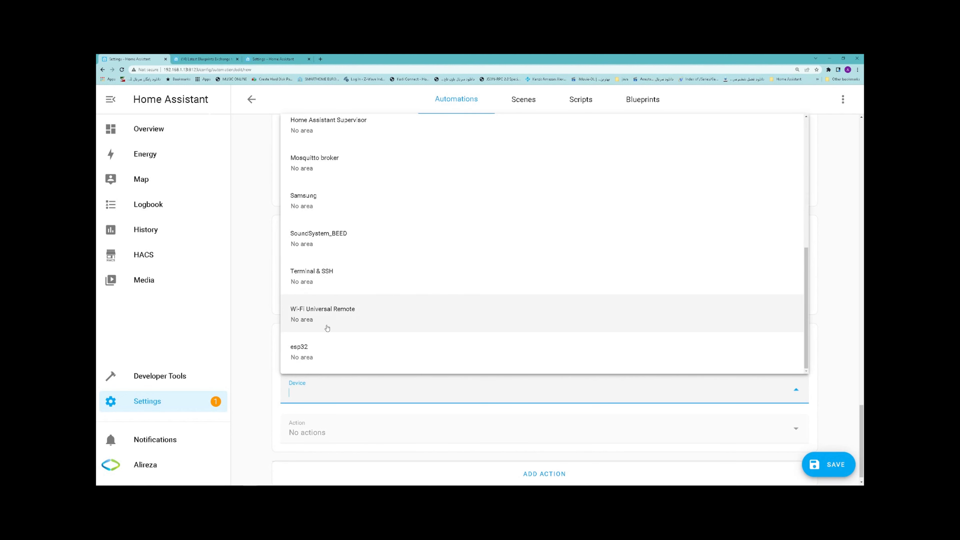
click(318, 351)
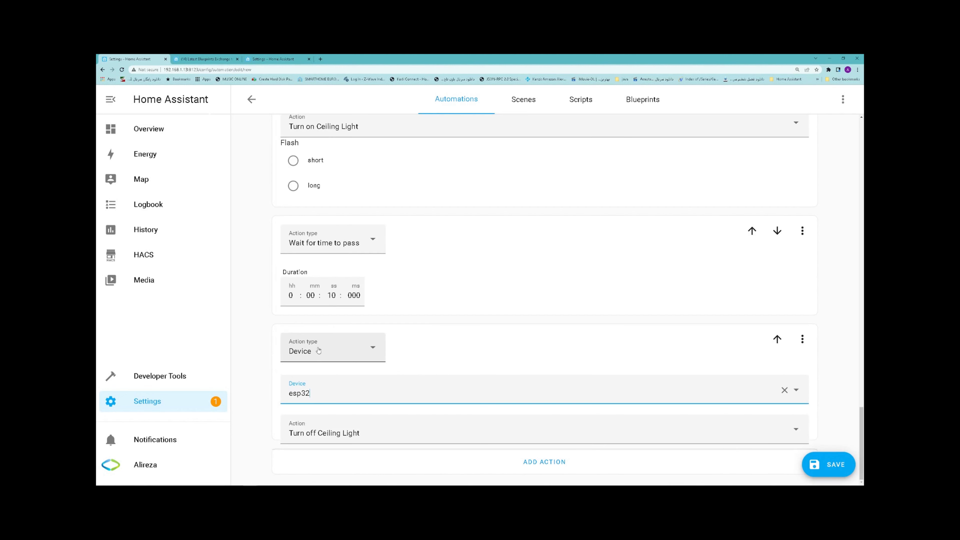
click(313, 438)
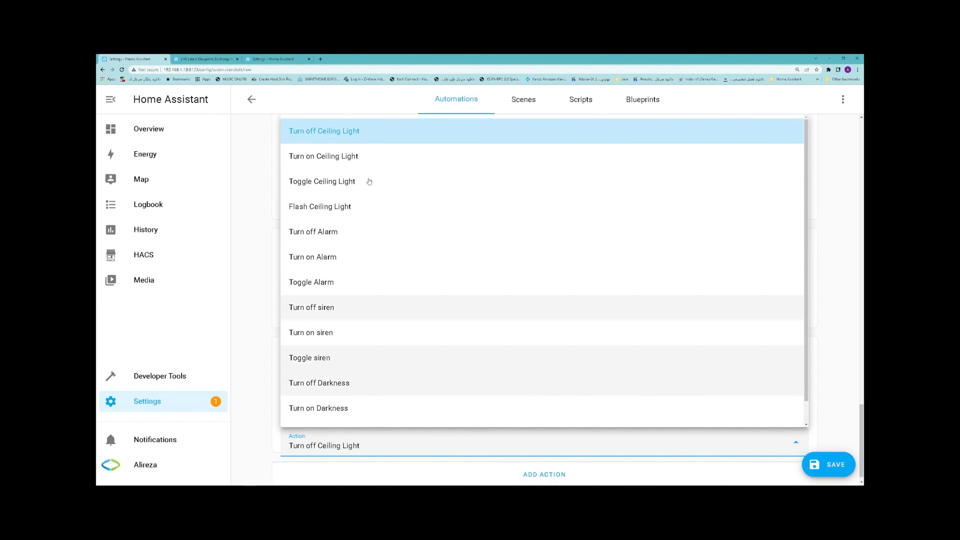
click(336, 133)
scroll(241, 263, down, 1)
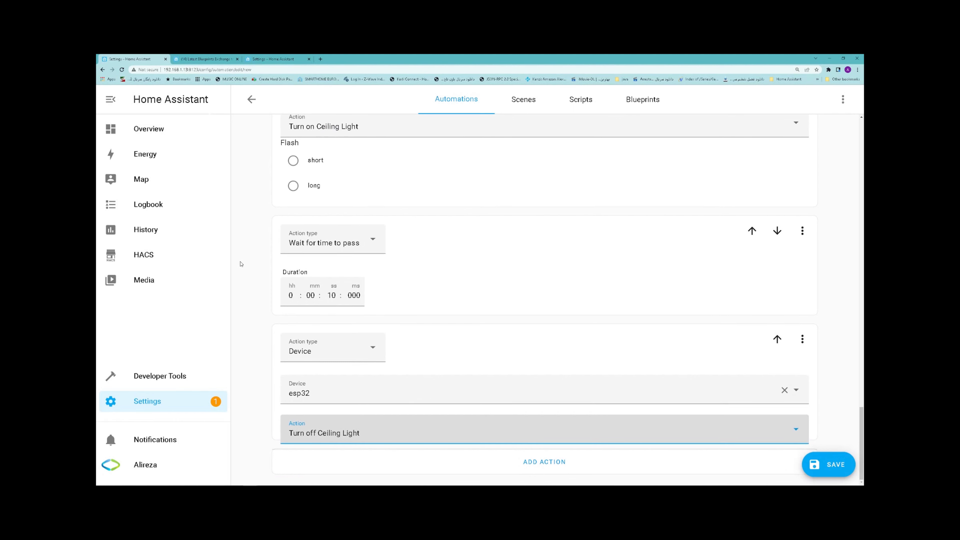
Step: Save the automation, return to the automations list and run the actions of First Automation
click(837, 468)
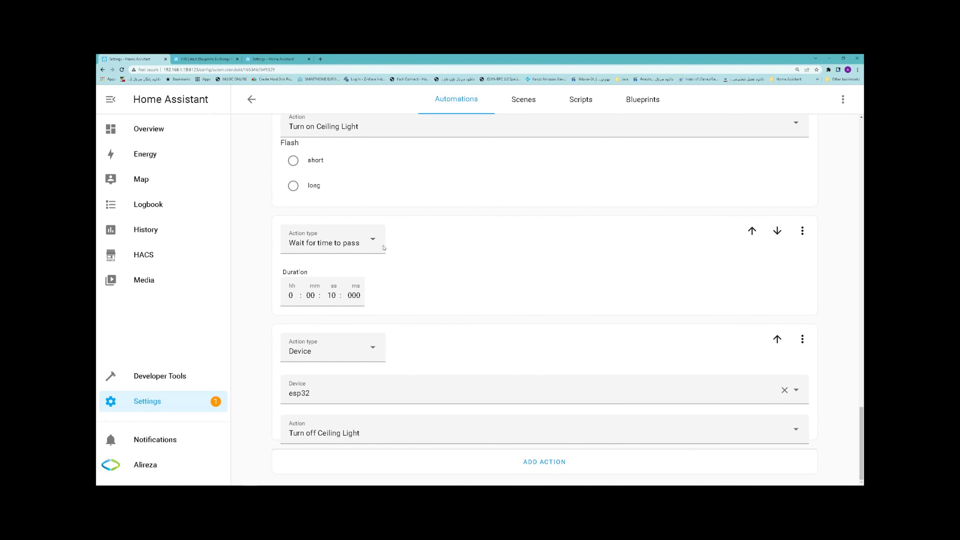
click(251, 99)
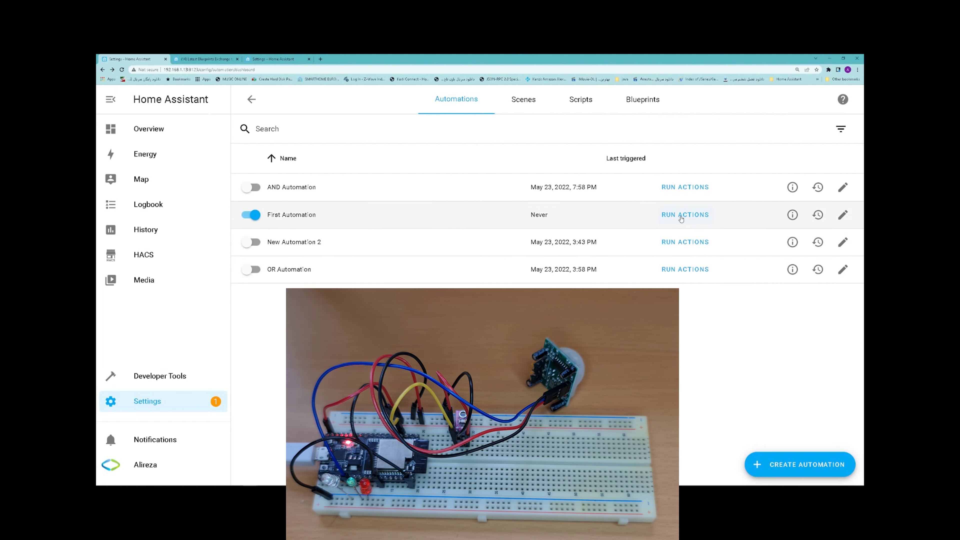
click(680, 219)
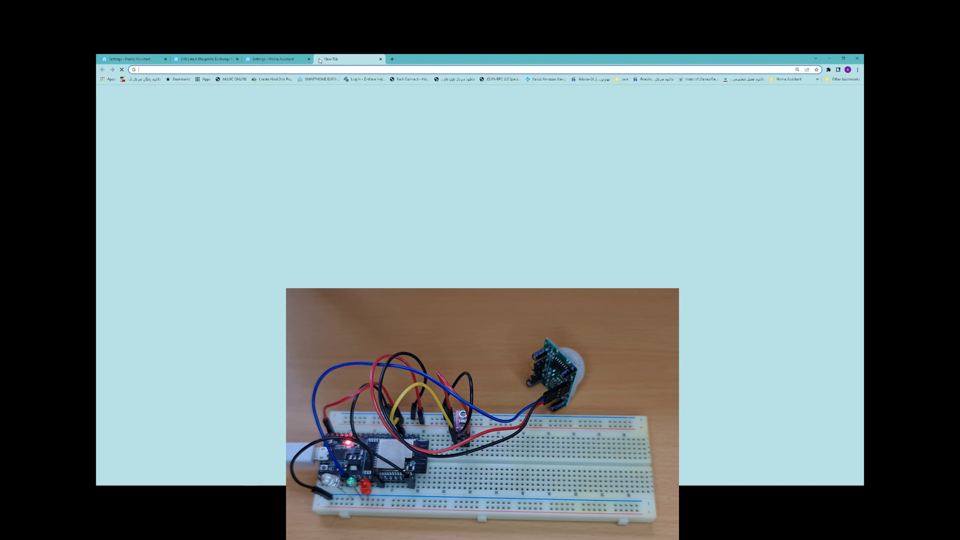
Step: Open the Home Assistant overview at 192.168.1.13:8123 in a new browser tab
click(320, 59)
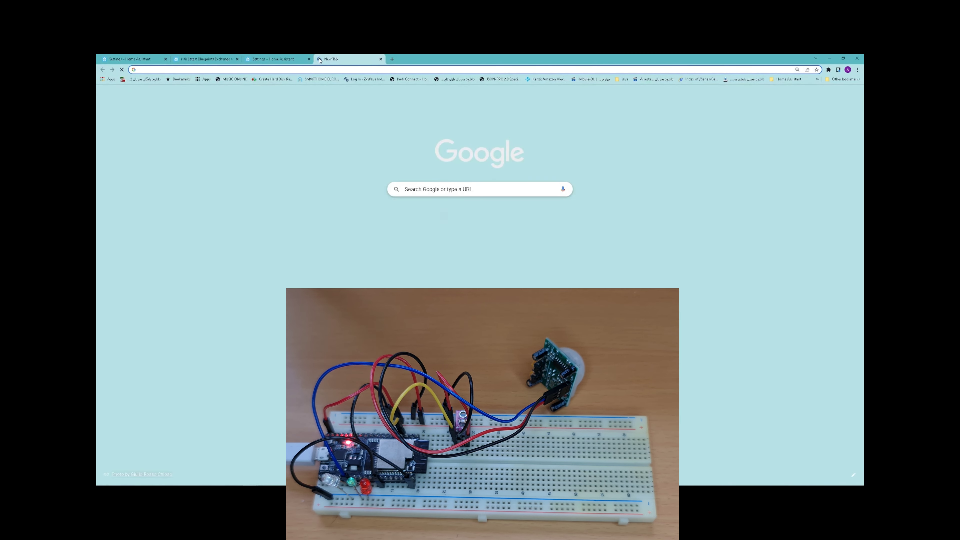
text(192.168.1)
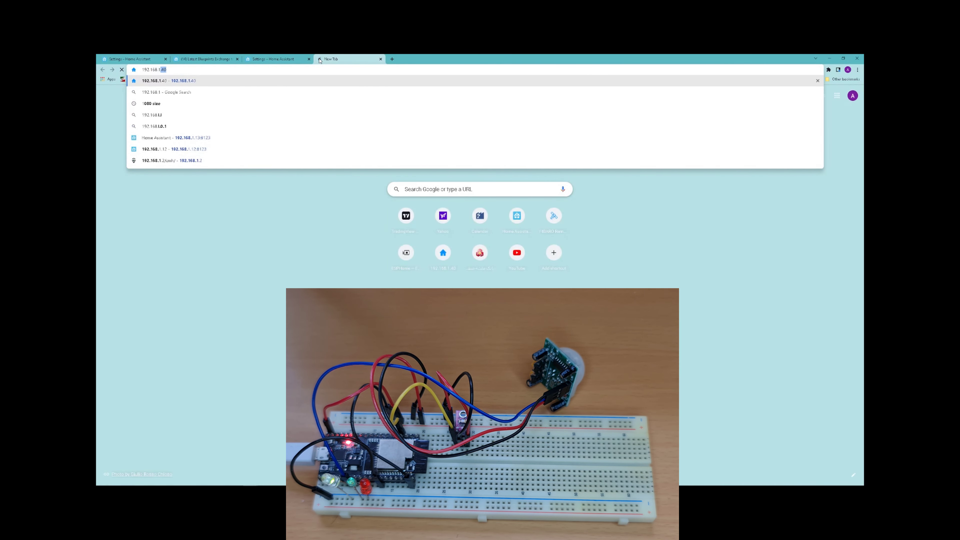
text(.13:8123)
key(Return)
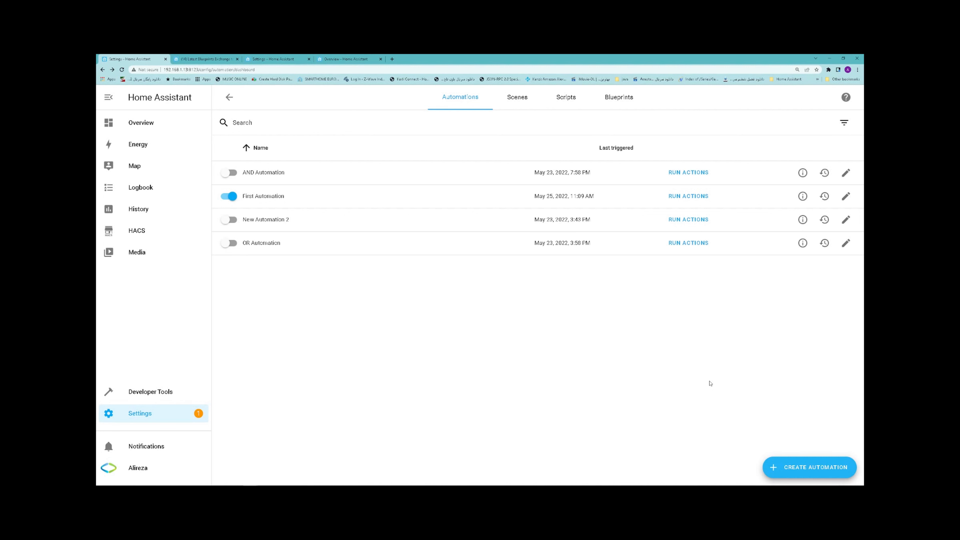
Step: Create another new automation starting from an empty one
click(807, 467)
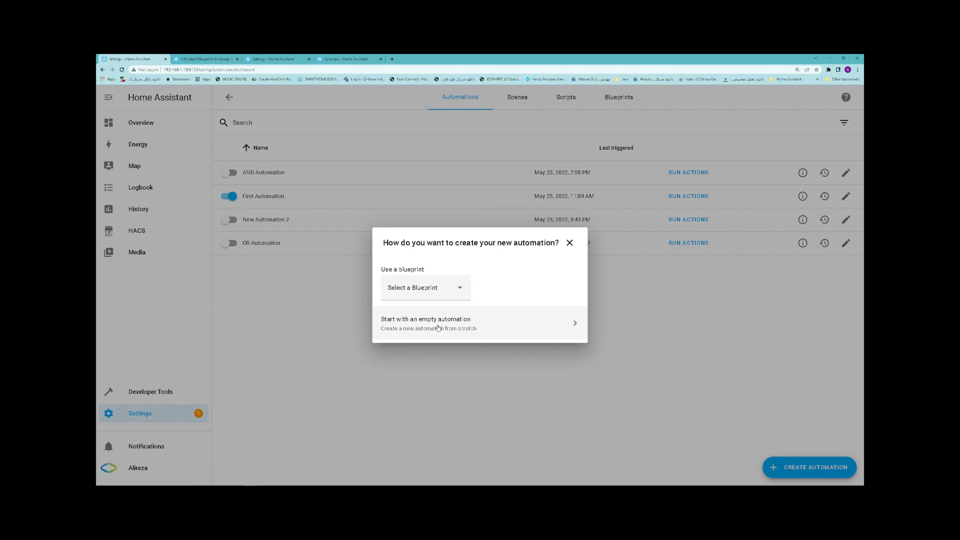
click(438, 327)
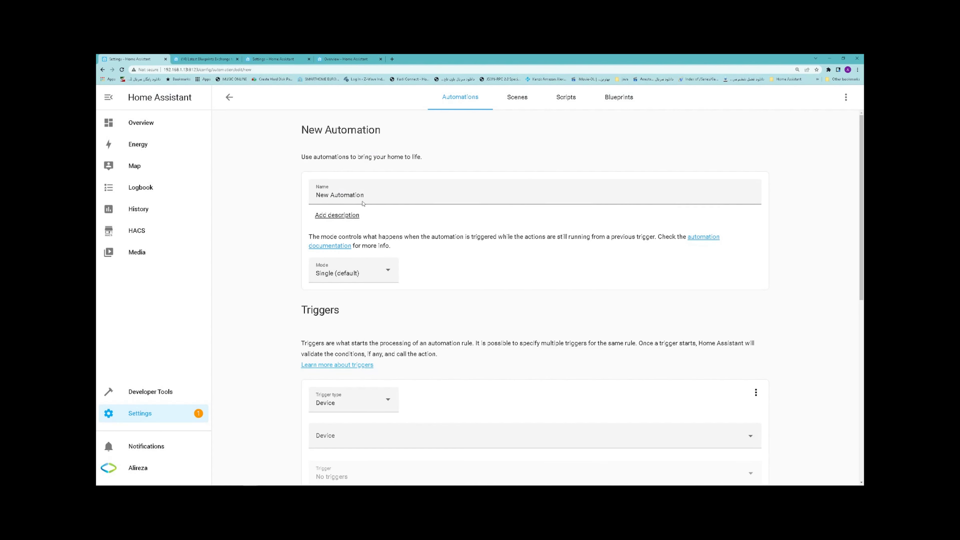
Step: Name the automation Second Automation and set its mode to Parallel
drag(368, 195, 285, 194)
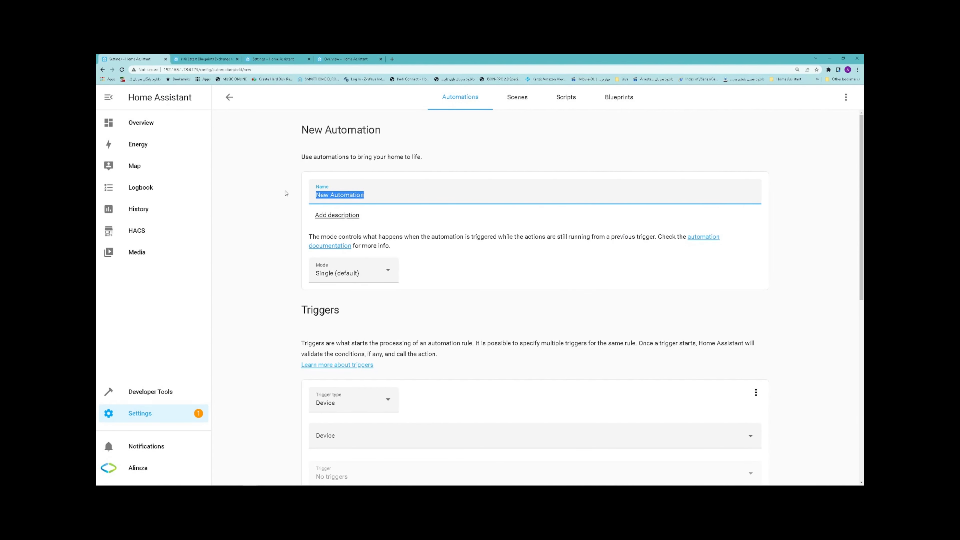
text(Second Autom)
click(480, 277)
scroll(480, 276, down, 2)
click(343, 211)
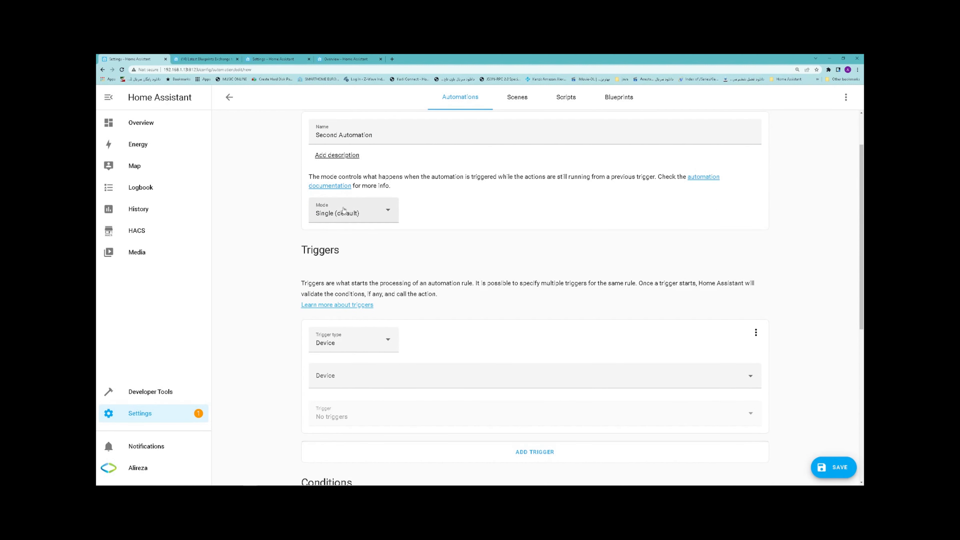
click(329, 301)
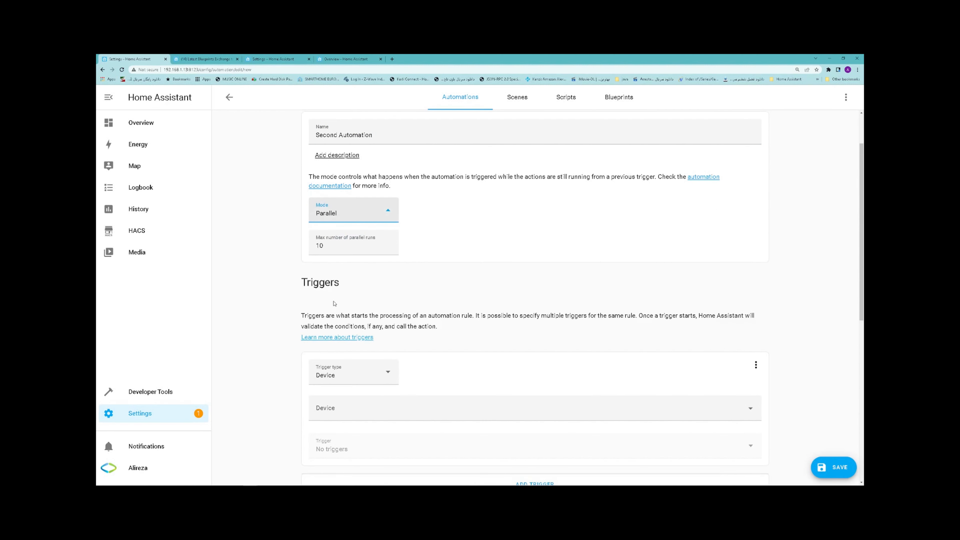
Step: Set up the Device trigger on esp32 with the trigger Motion Sensor started detecting motion
scroll(498, 299, down, 2)
scroll(499, 298, down, 2)
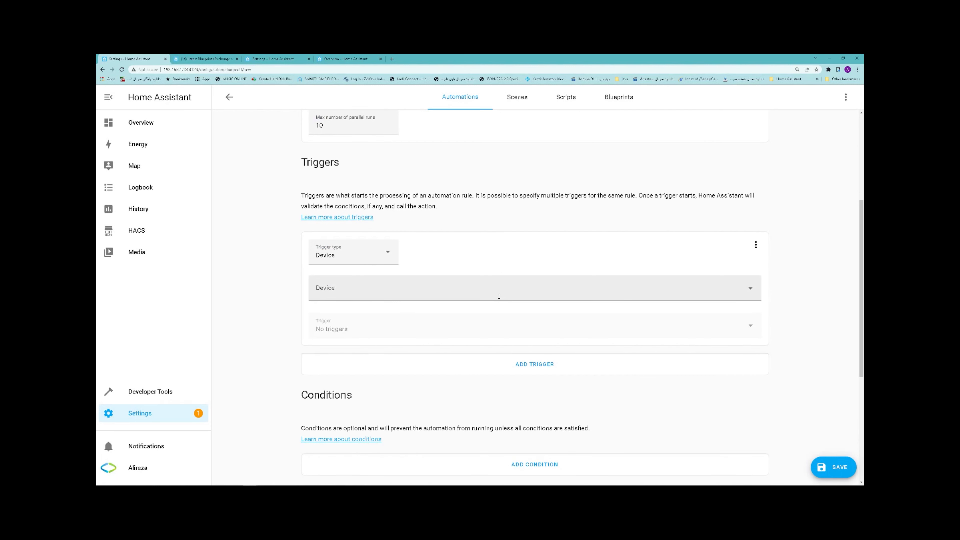
scroll(411, 300, down, 1)
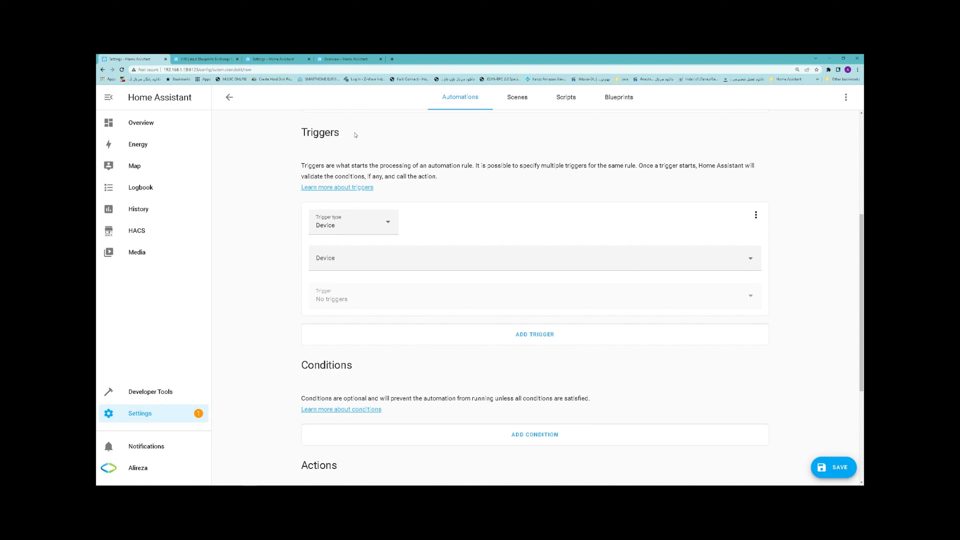
click(332, 224)
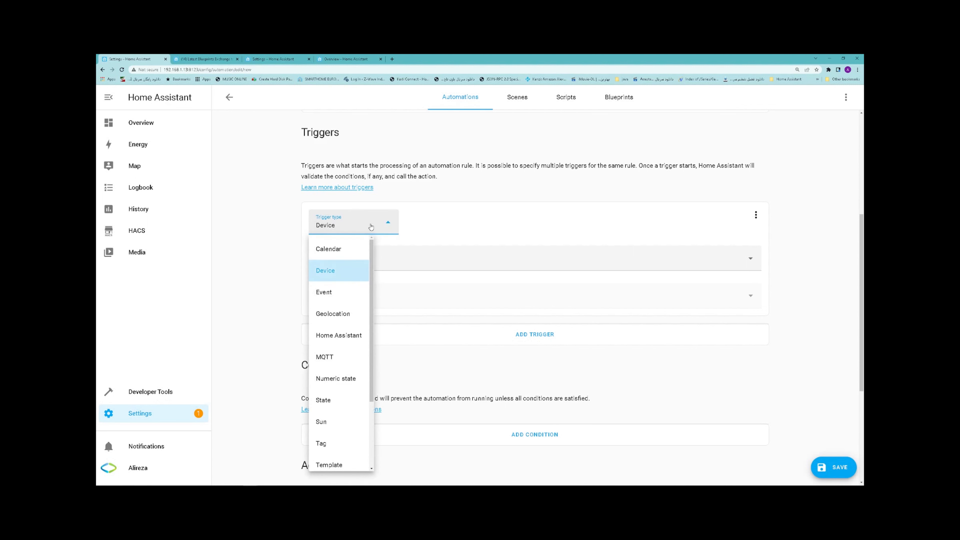
click(329, 271)
click(361, 261)
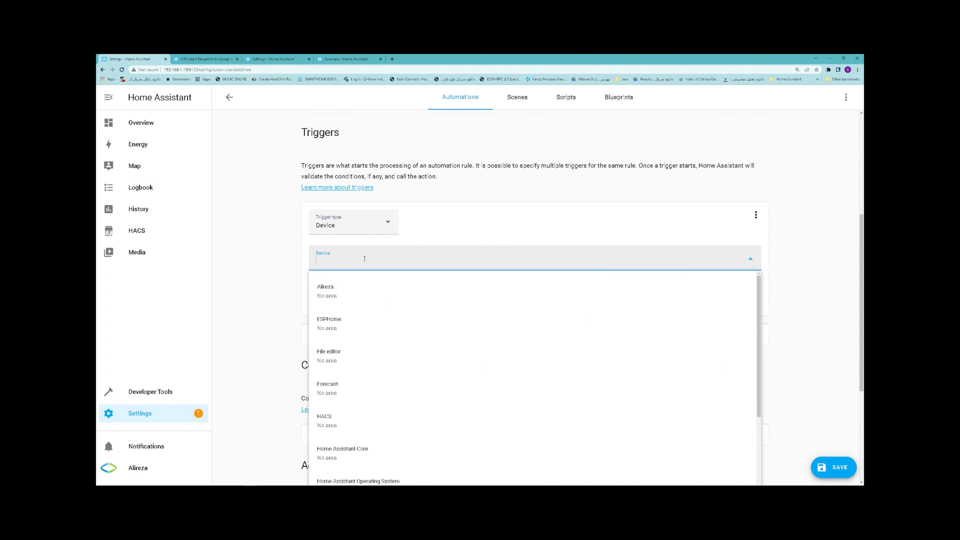
scroll(360, 347, down, 5)
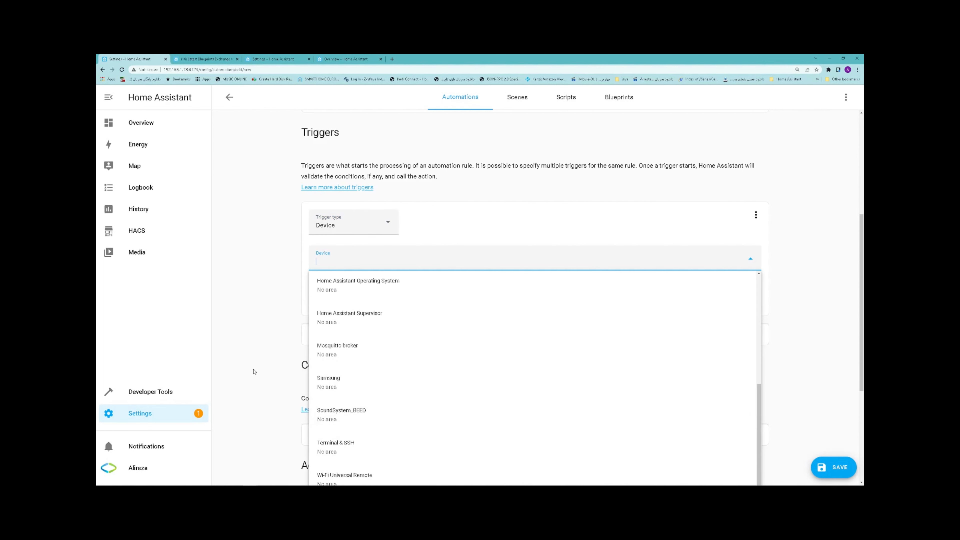
click(275, 365)
scroll(275, 365, down, 2)
click(347, 174)
scroll(356, 338, down, 5)
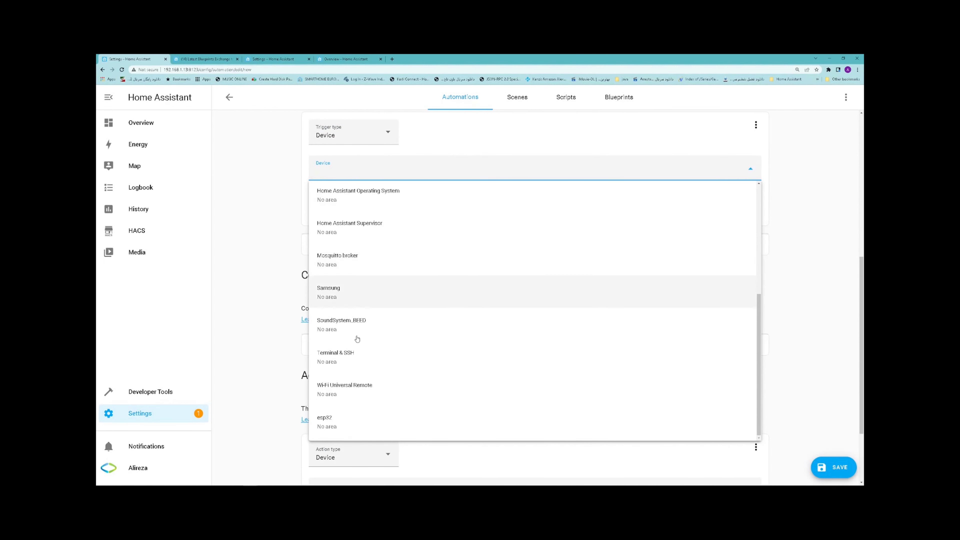
click(349, 419)
click(365, 209)
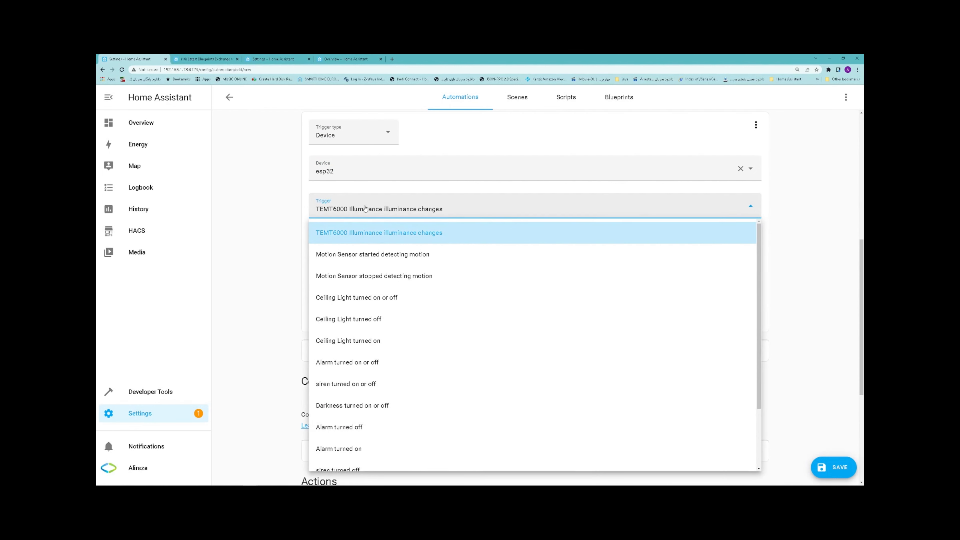
click(373, 259)
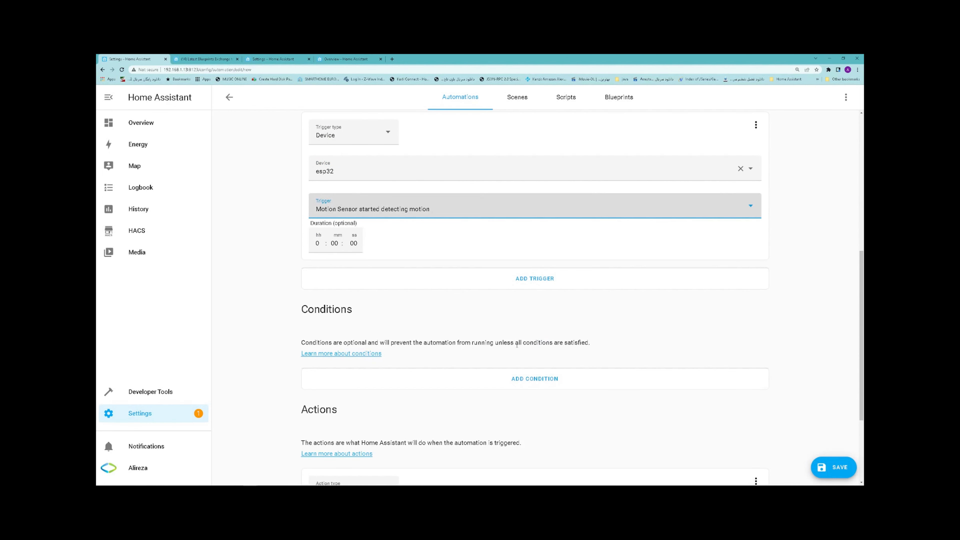
Step: Add a condition to the automation and set its type to And
scroll(435, 313, down, 2)
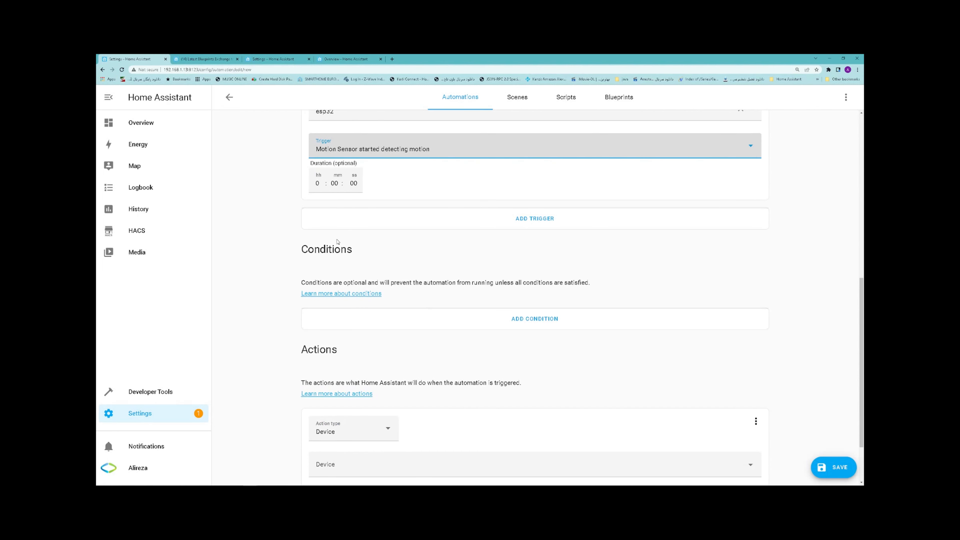
click(538, 322)
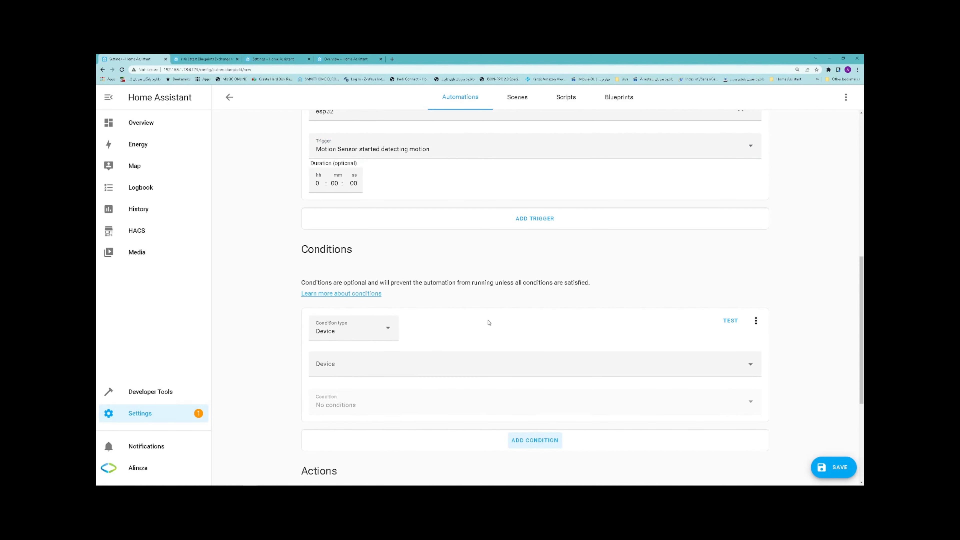
scroll(226, 260, down, 2)
scroll(226, 260, down, 3)
click(354, 182)
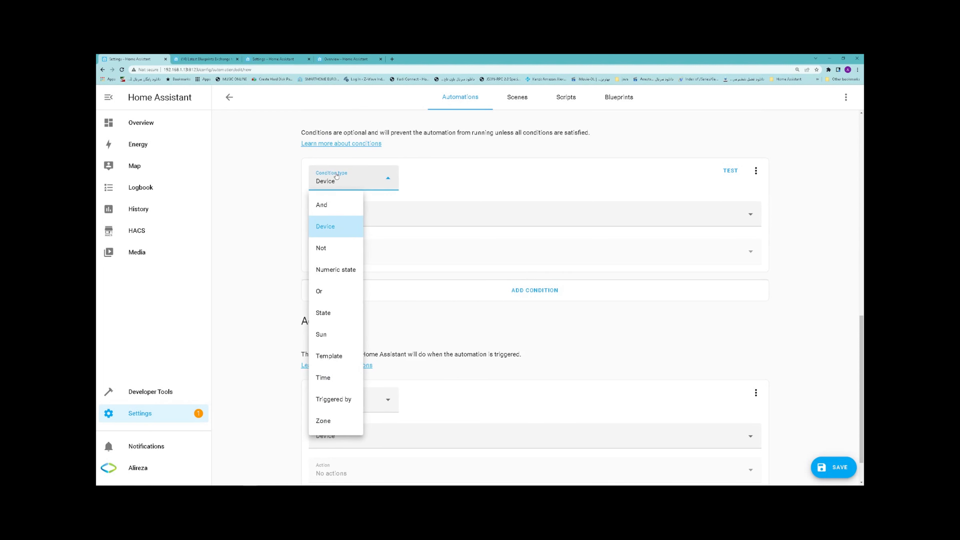
click(321, 204)
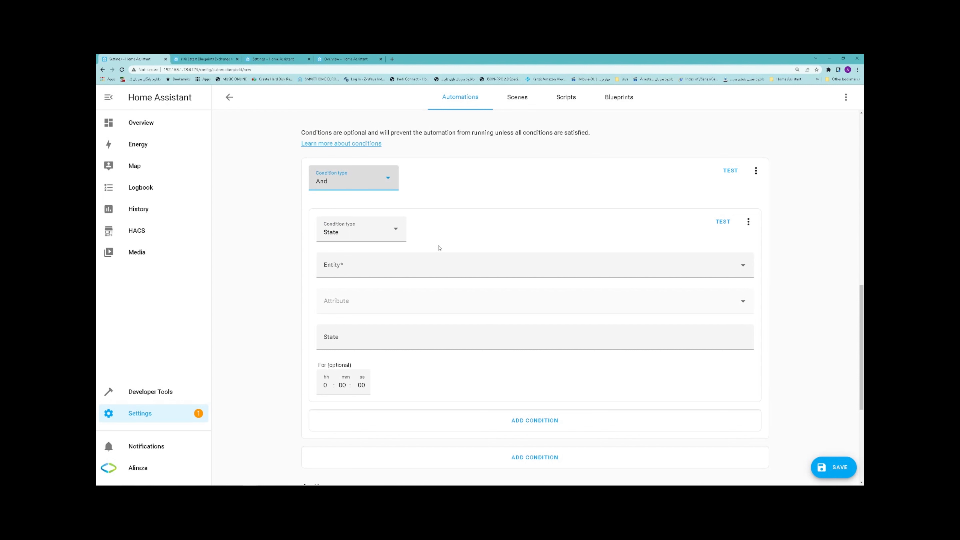
Step: Make the nested condition a Device condition on esp32 requiring the current TEMT6000 illuminance to be below 30 lx
scroll(440, 248, down, 2)
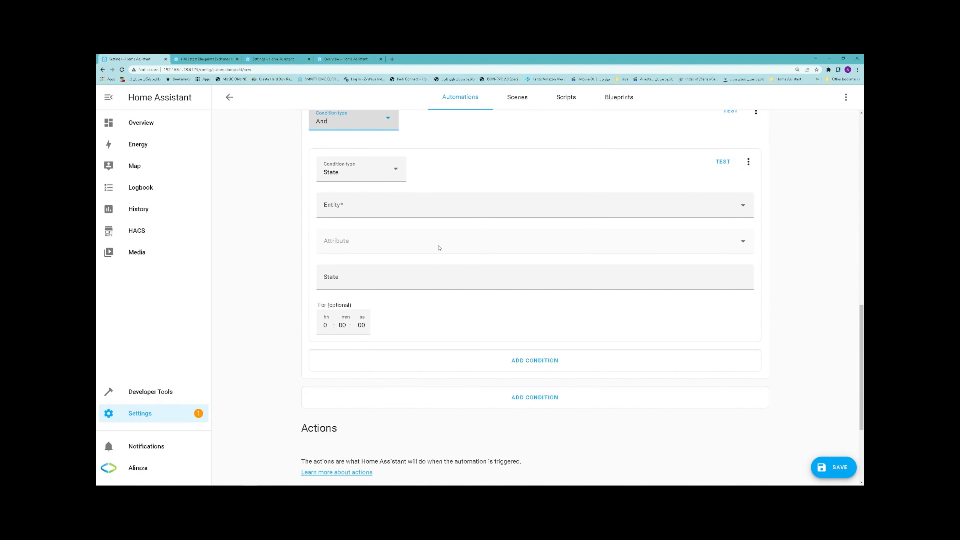
click(388, 170)
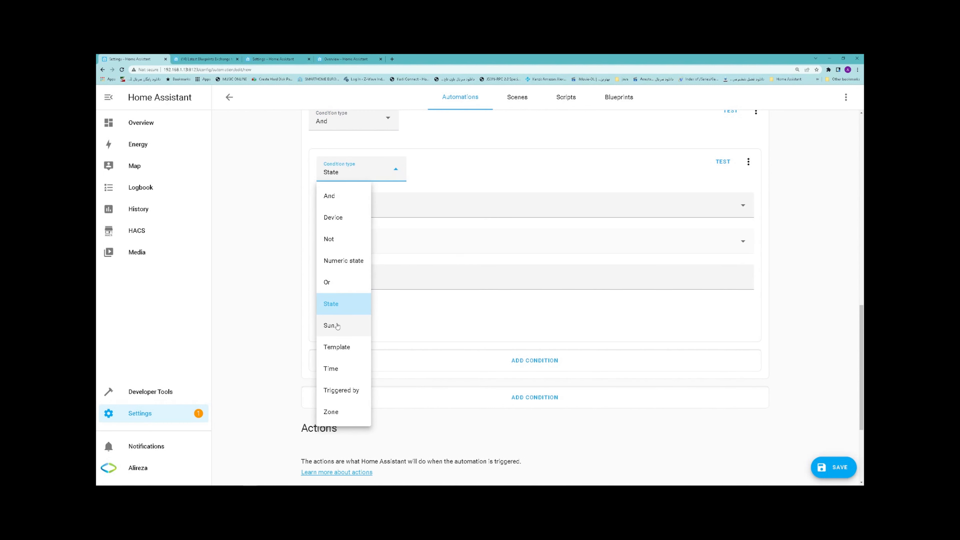
click(334, 217)
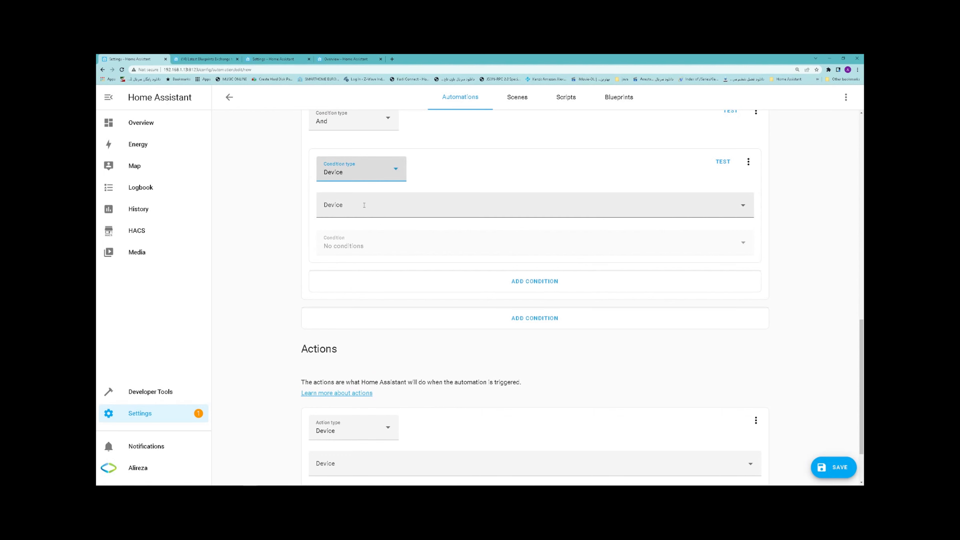
click(352, 215)
scroll(358, 272, down, 5)
click(324, 463)
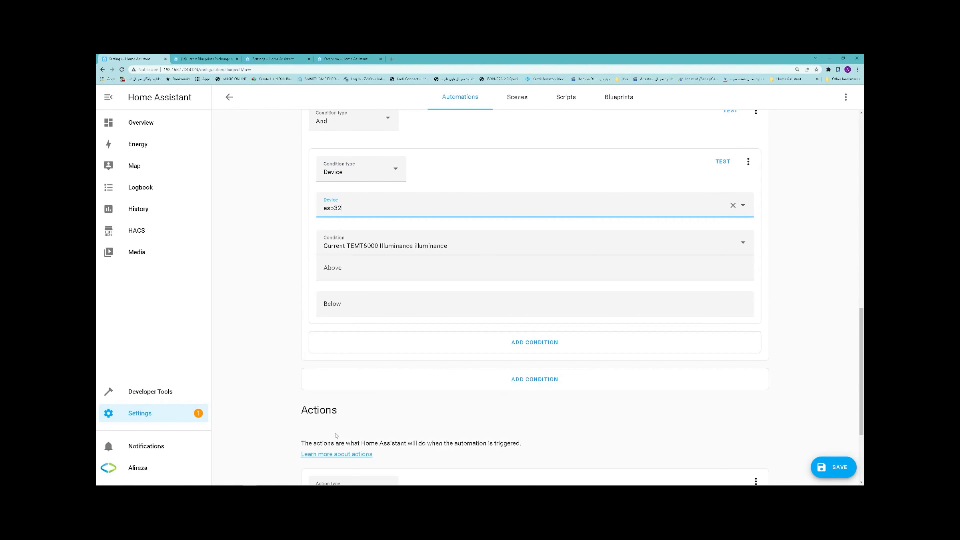
click(341, 306)
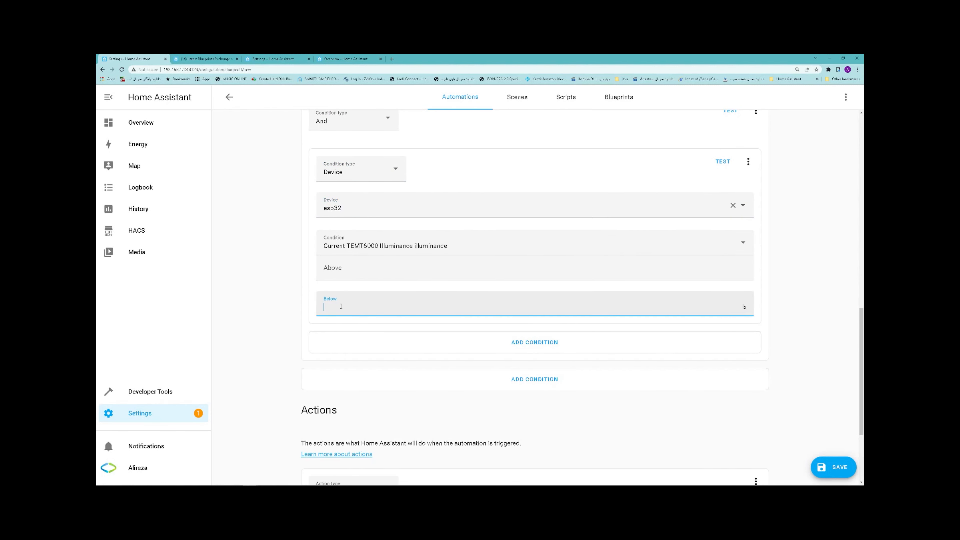
click(258, 266)
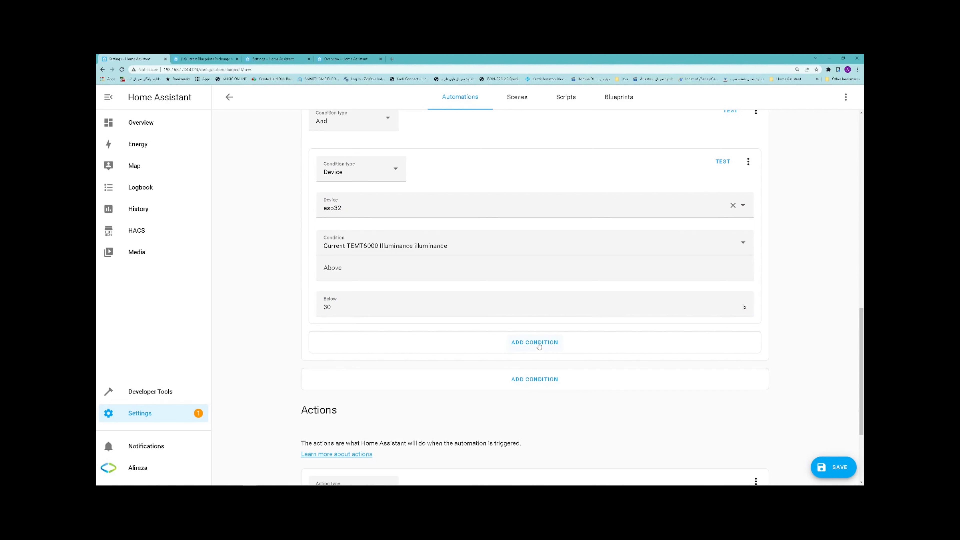
Step: Add a second nested condition inside the And condition and set its type to State
scroll(539, 346, up, 1)
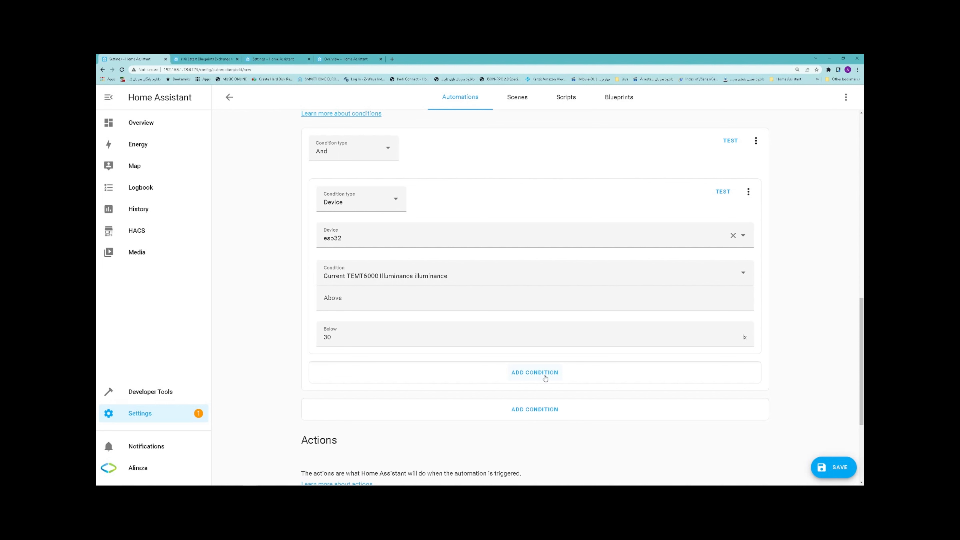
click(545, 377)
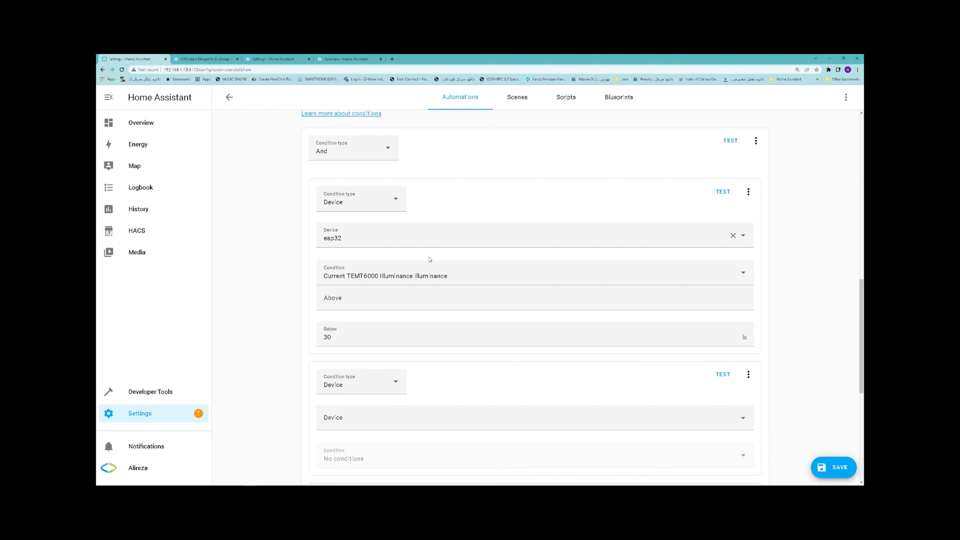
scroll(429, 260, down, 3)
click(338, 266)
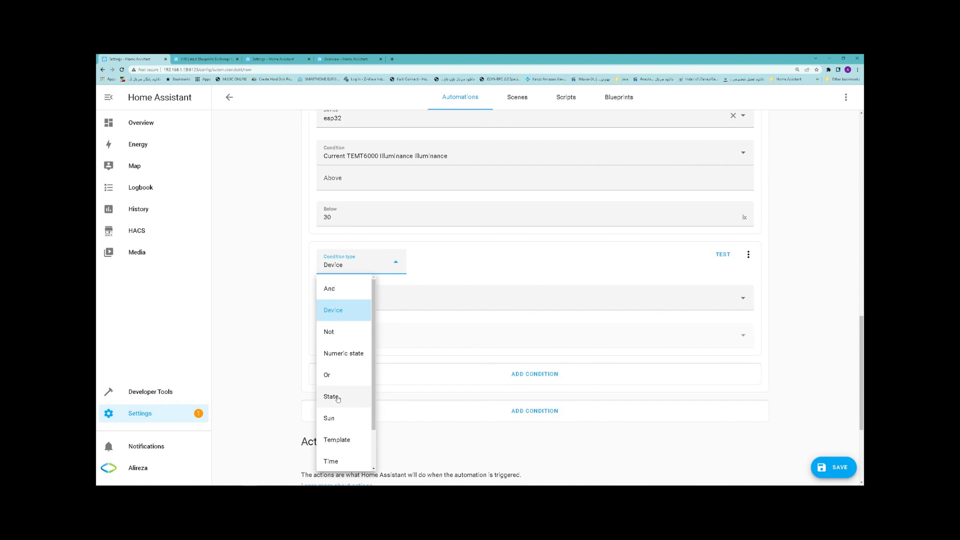
click(331, 396)
scroll(275, 248, down, 2)
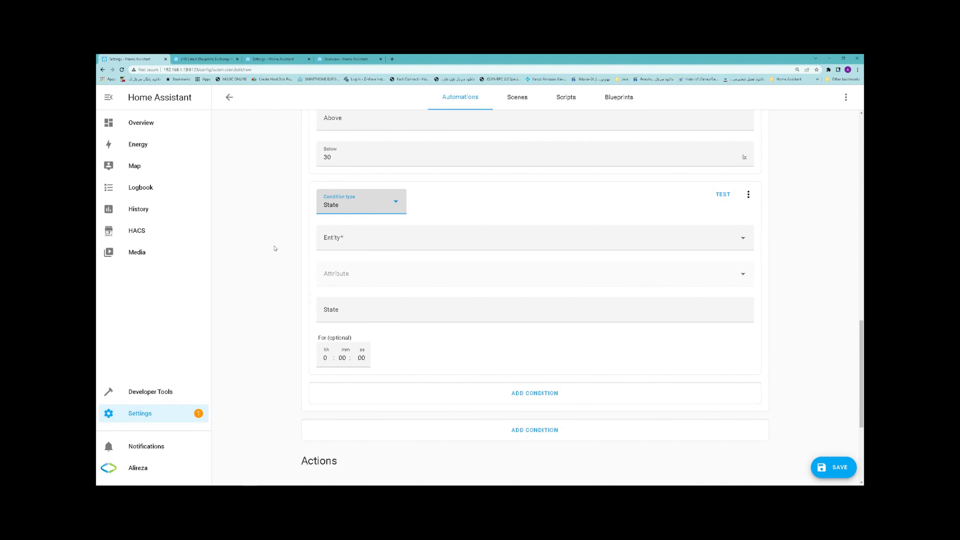
Step: Set the nested State condition to require the Darkness entity to have the state on
click(342, 237)
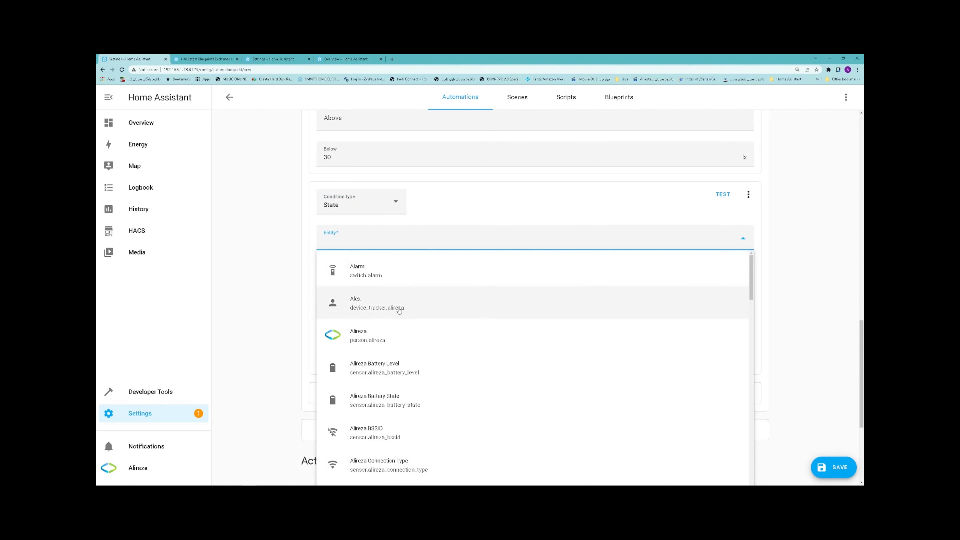
scroll(410, 318, down, 15)
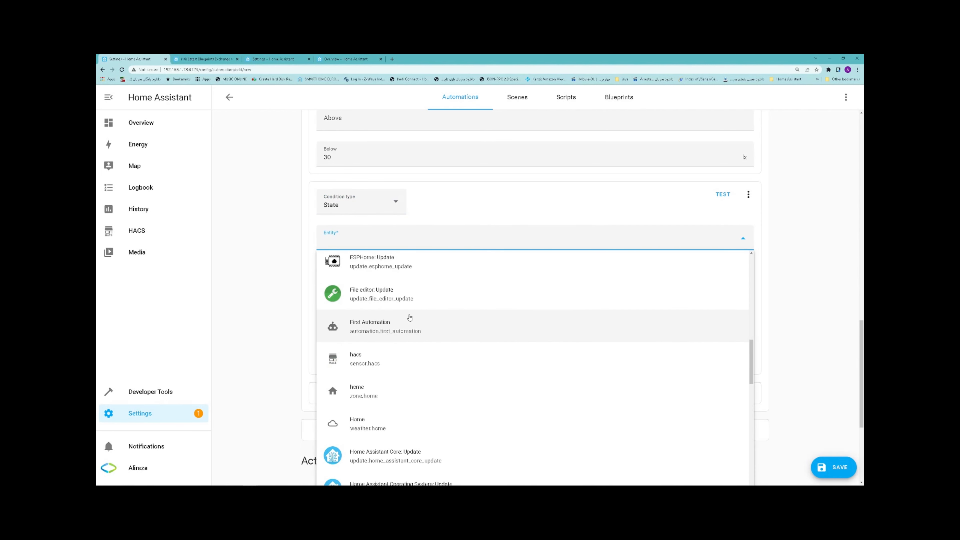
scroll(410, 318, up, 10)
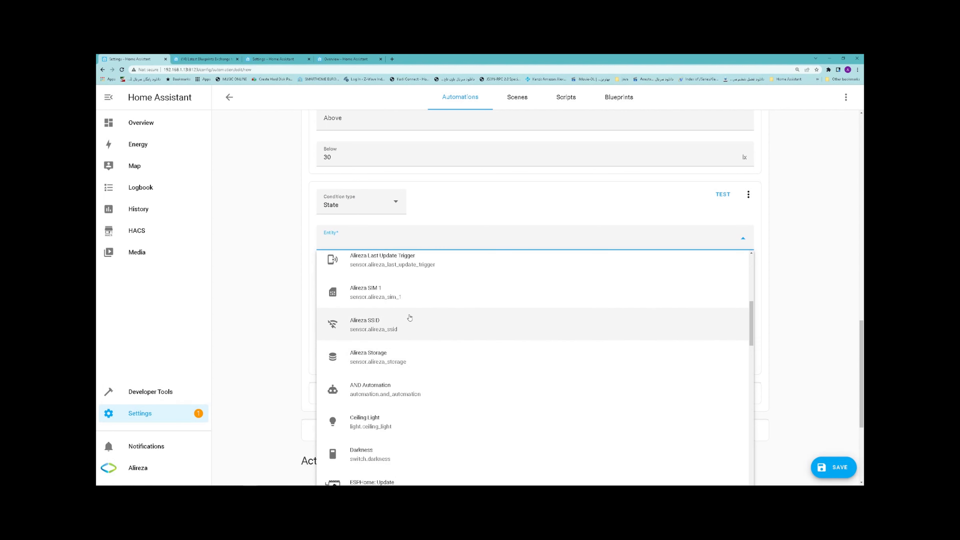
scroll(410, 318, up, 5)
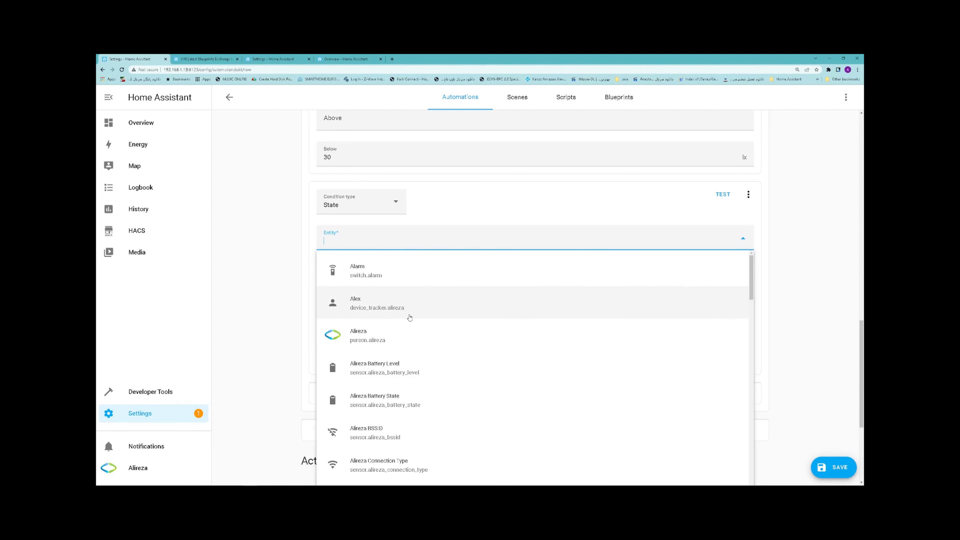
scroll(410, 318, down, 15)
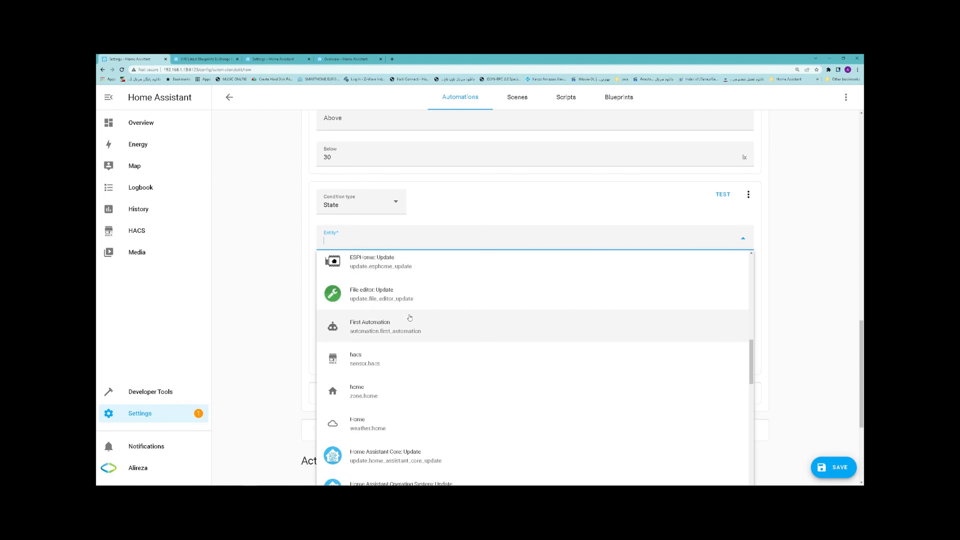
scroll(409, 318, down, 20)
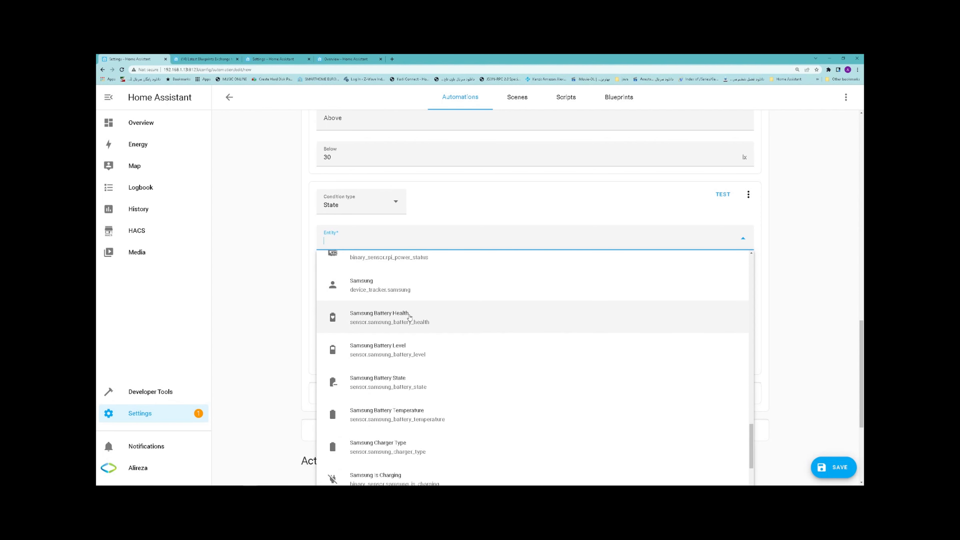
scroll(409, 318, down, 5)
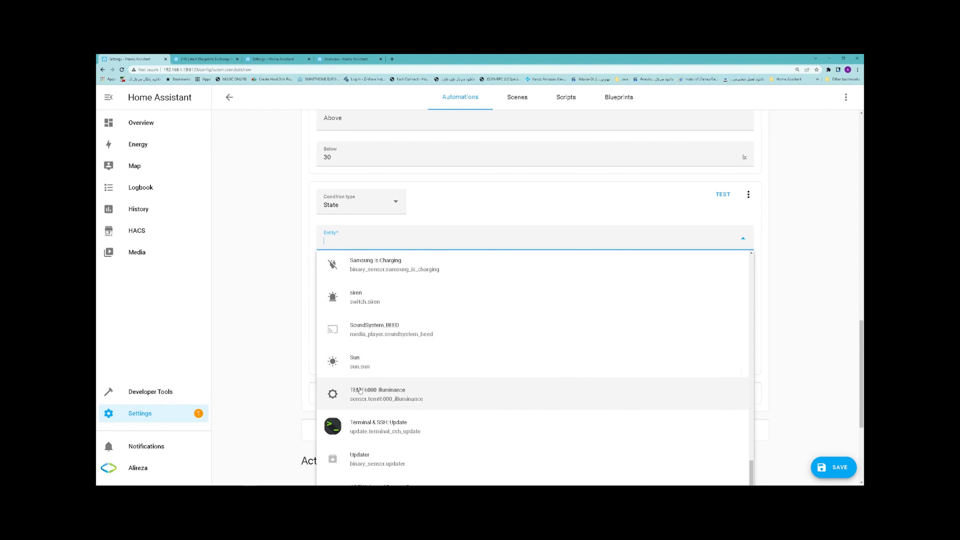
scroll(360, 390, up, 8)
scroll(360, 390, up, 12)
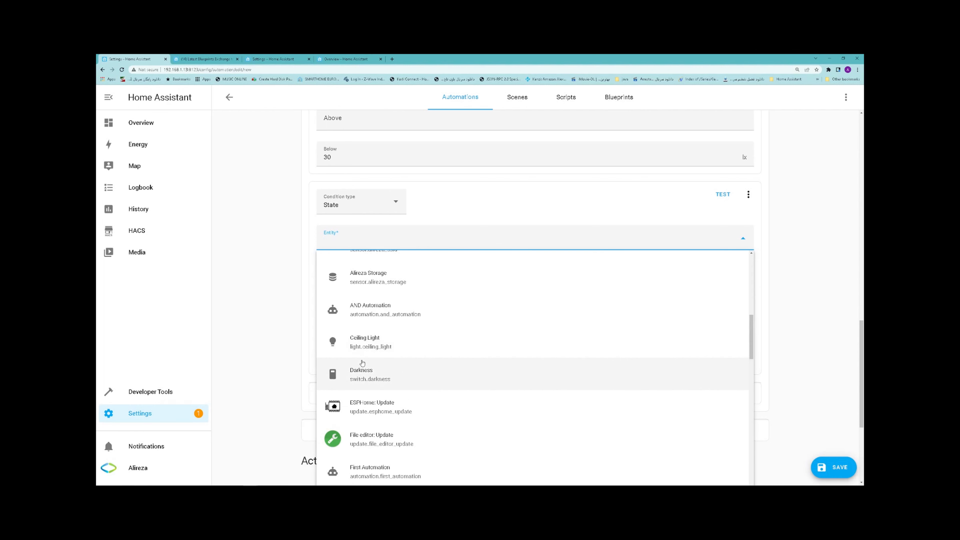
click(364, 374)
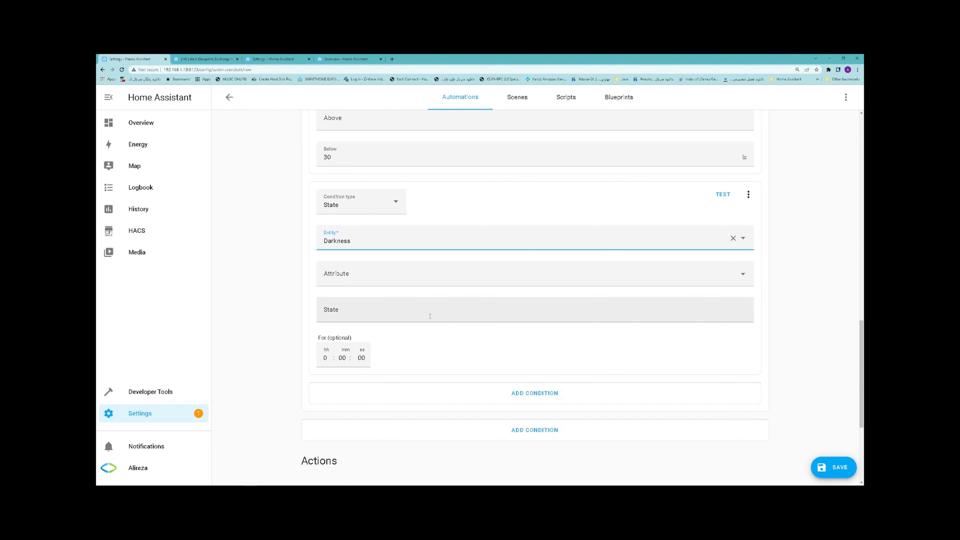
click(430, 317)
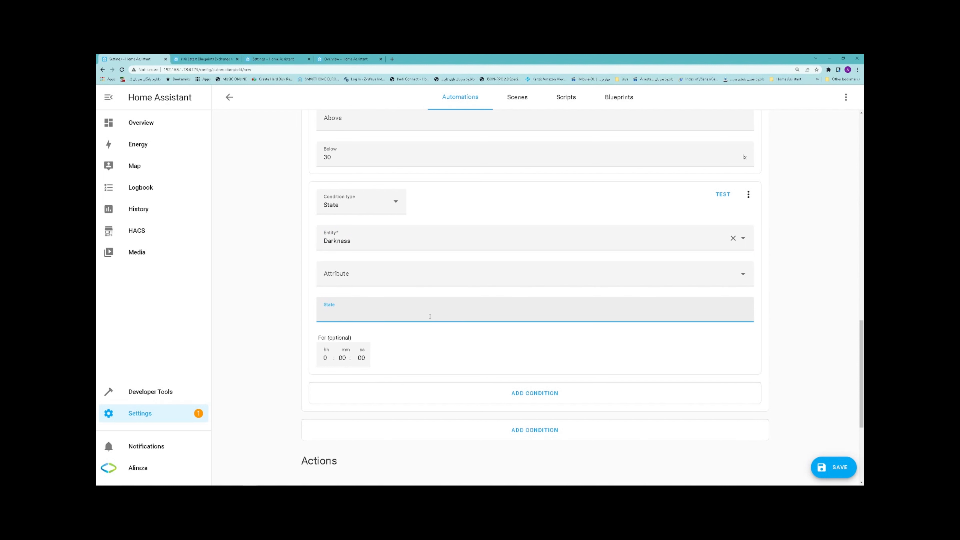
text(on)
click(310, 299)
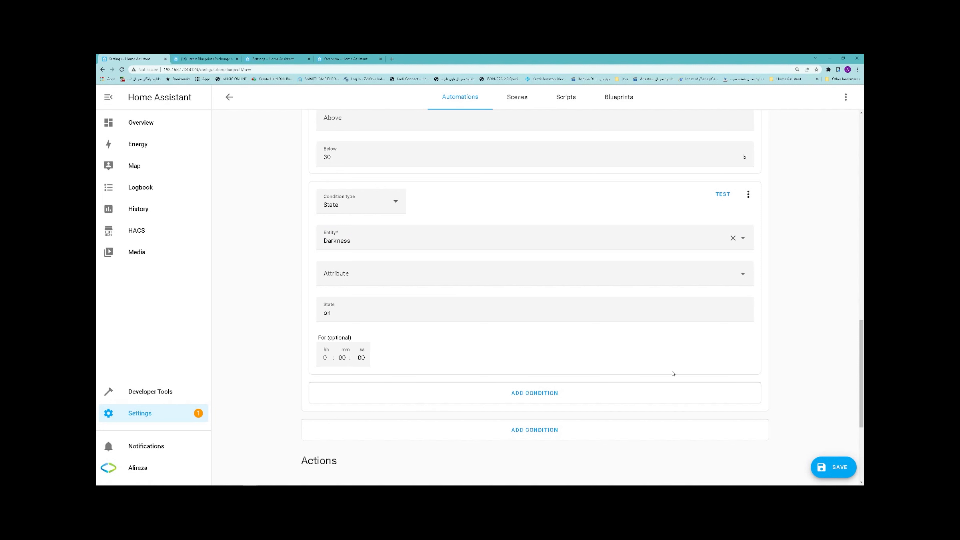
Step: Configure the first action as a Device action on esp32 that turns on Ceiling Light
scroll(673, 374, down, 5)
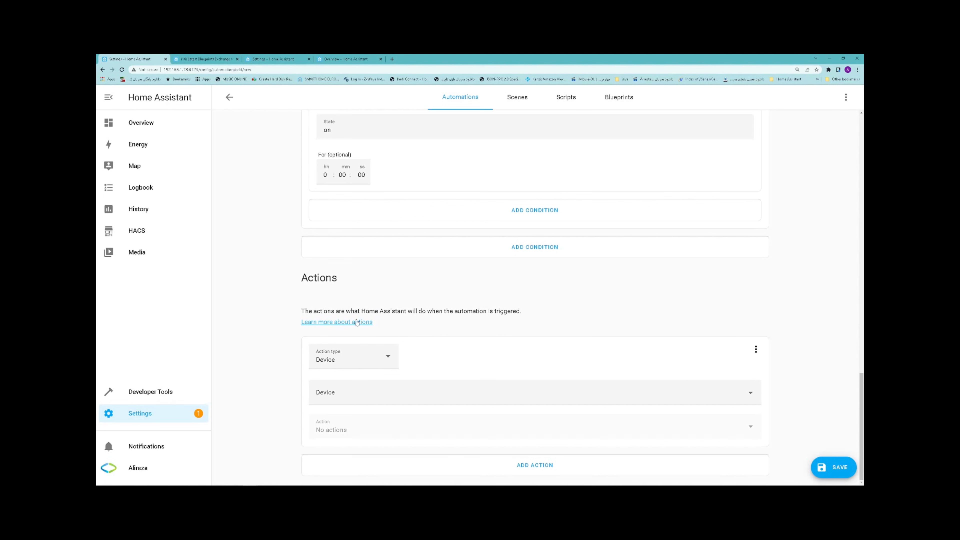
click(385, 359)
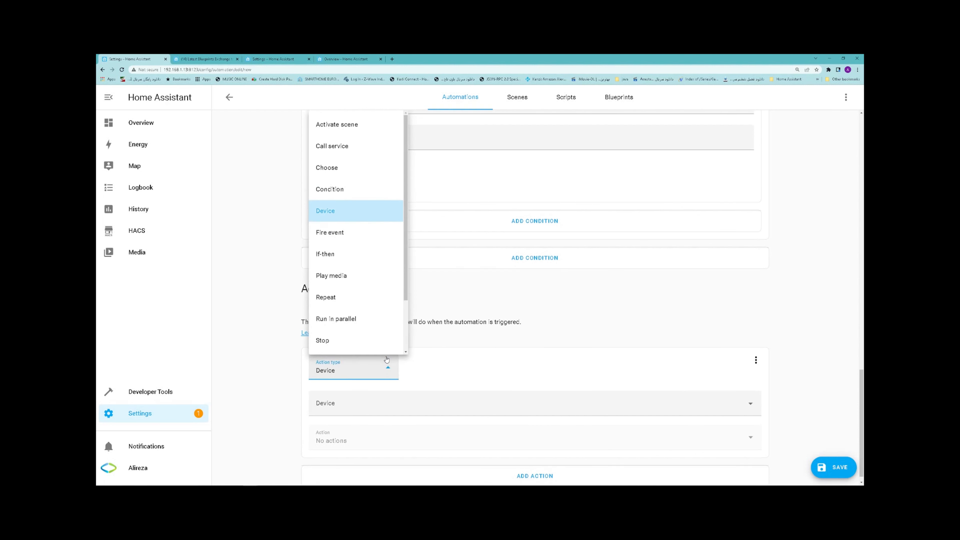
click(336, 212)
click(377, 404)
scroll(340, 359, down, 5)
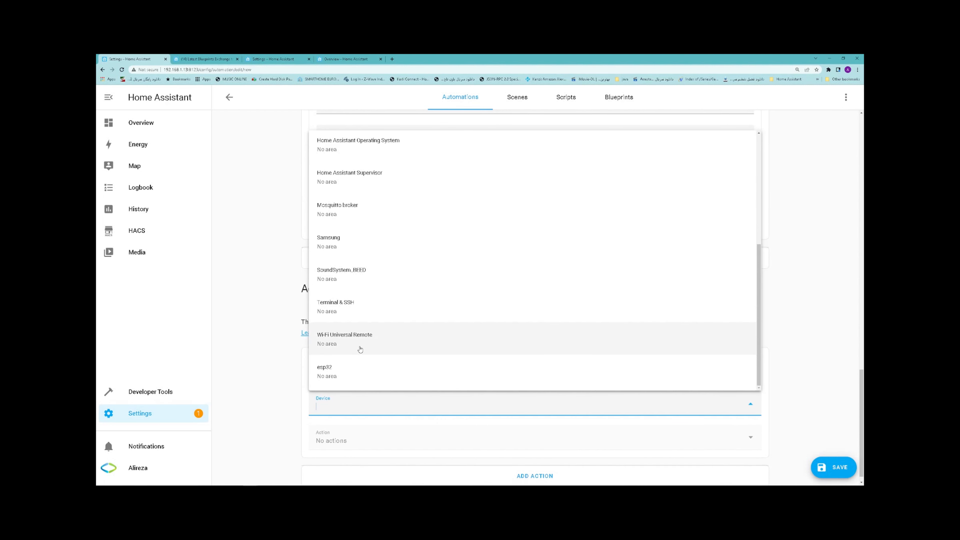
click(356, 380)
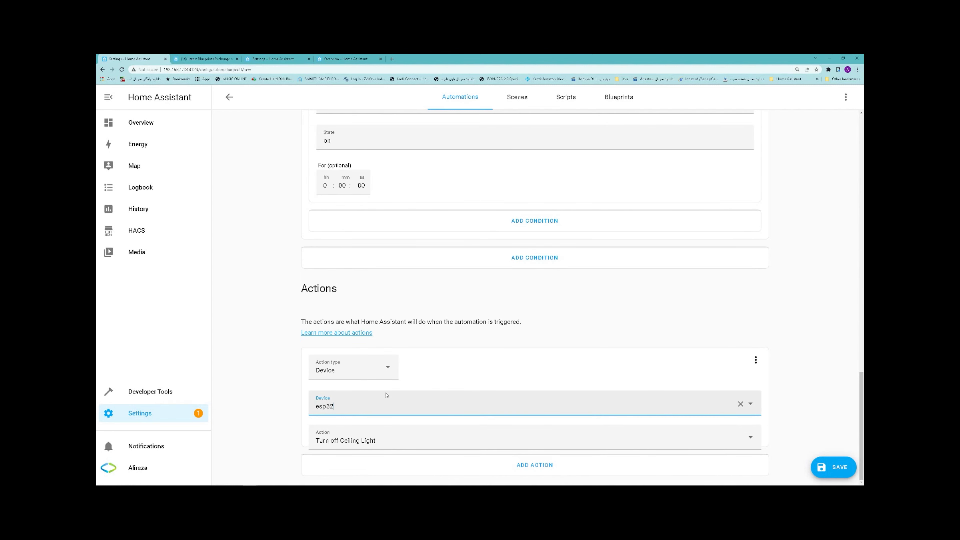
click(379, 441)
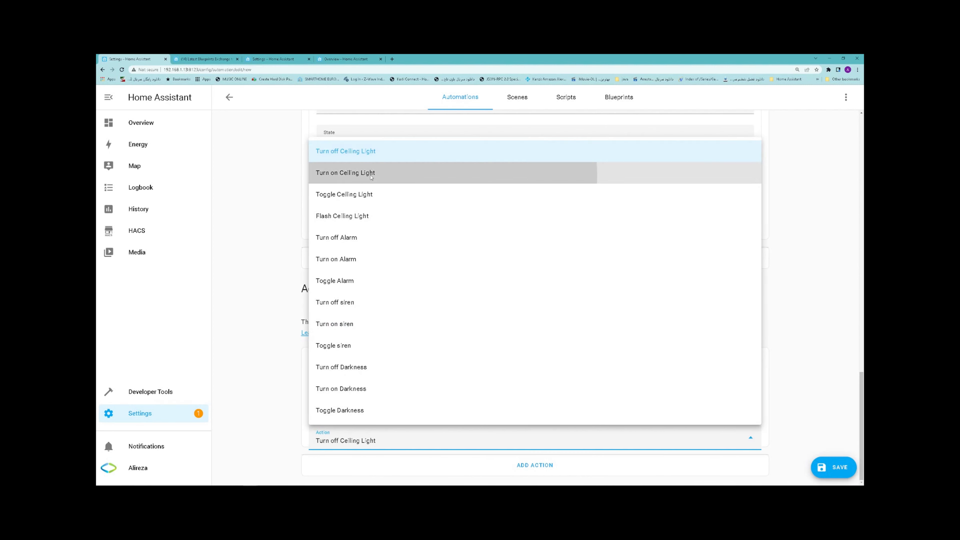
click(371, 174)
scroll(256, 337, down, 2)
Step: Add a second action that waits for time to pass, with a duration of 5 seconds
click(531, 465)
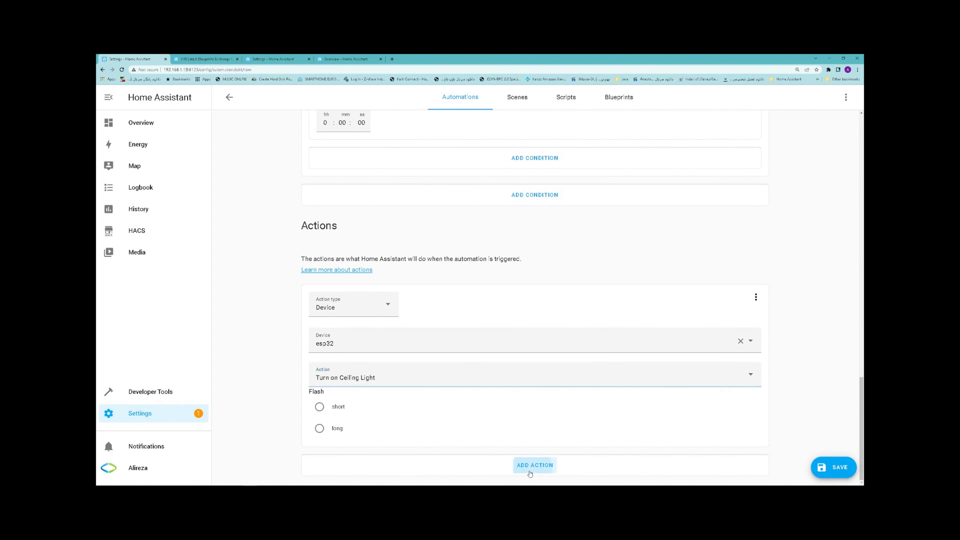
scroll(375, 306, down, 3)
click(362, 357)
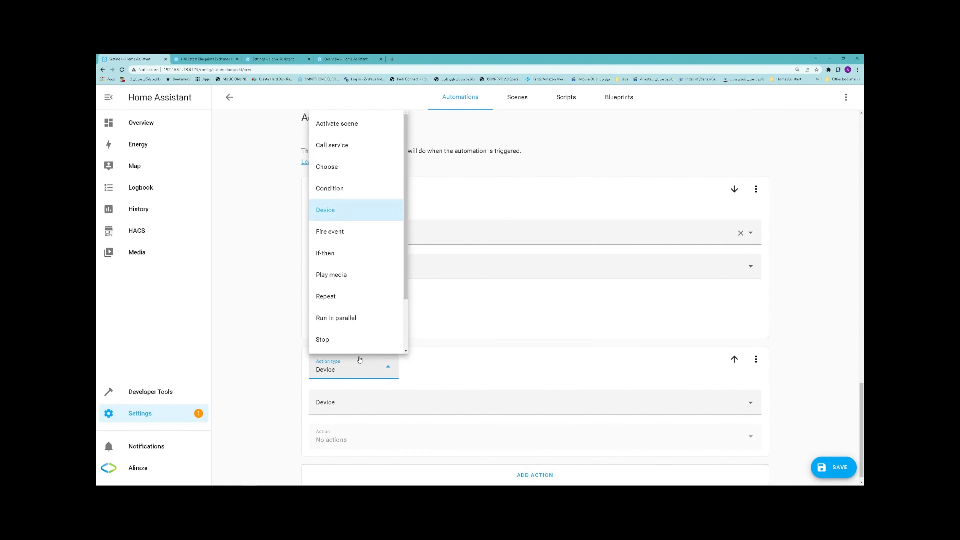
scroll(359, 302, down, 2)
click(358, 341)
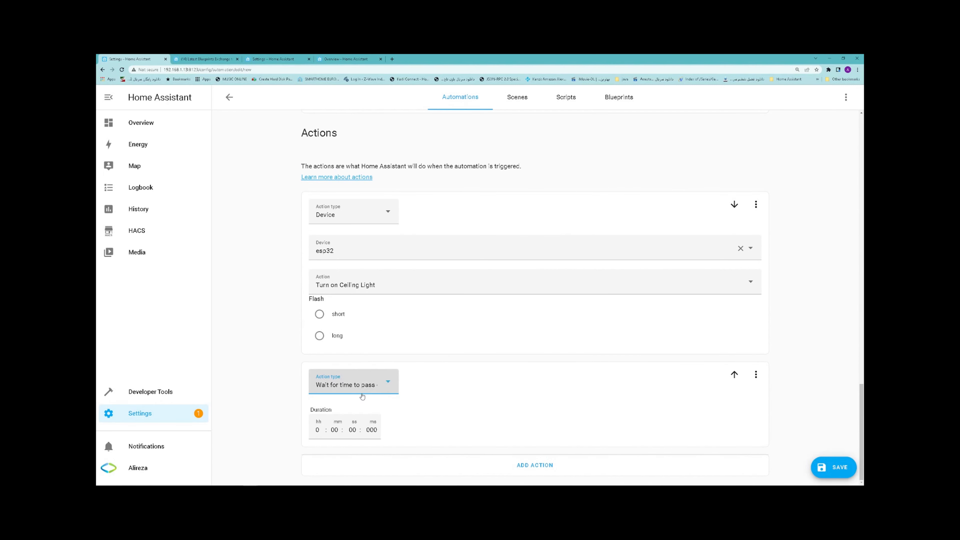
click(356, 431)
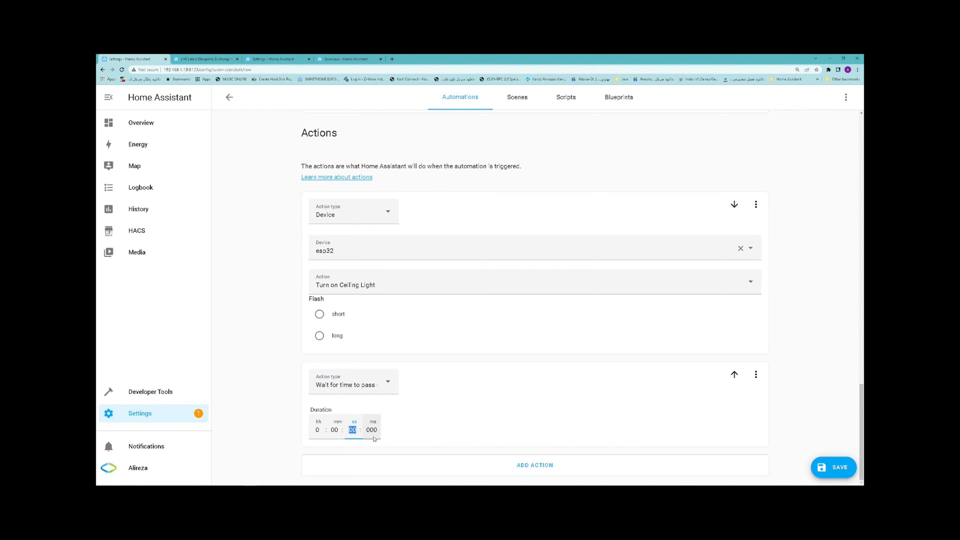
text(5)
Step: Add a third action as a Device action on esp32 that turns off Ceiling Light
click(534, 467)
click(343, 392)
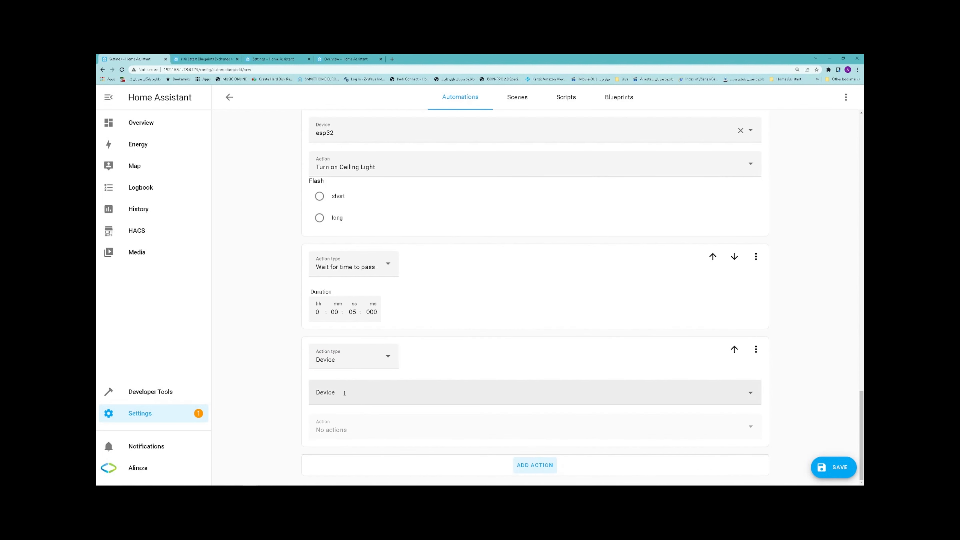
scroll(347, 350, down, 5)
click(348, 351)
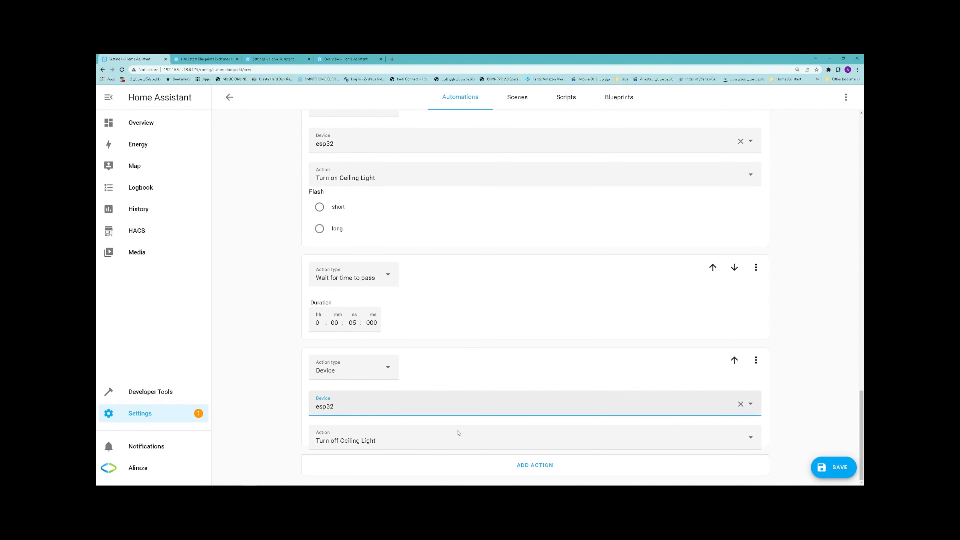
Step: Save the automation, return to the automations list and disable First Automation
click(836, 466)
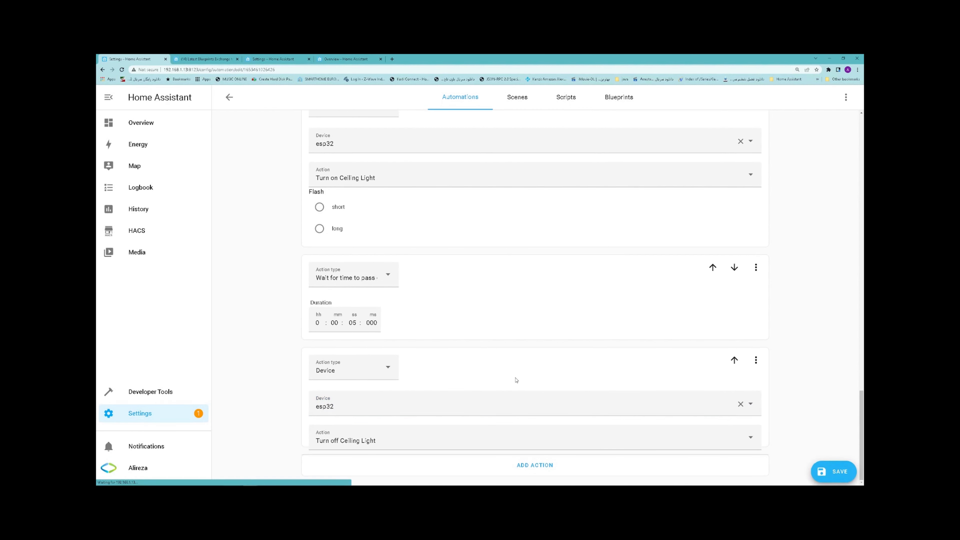
click(237, 100)
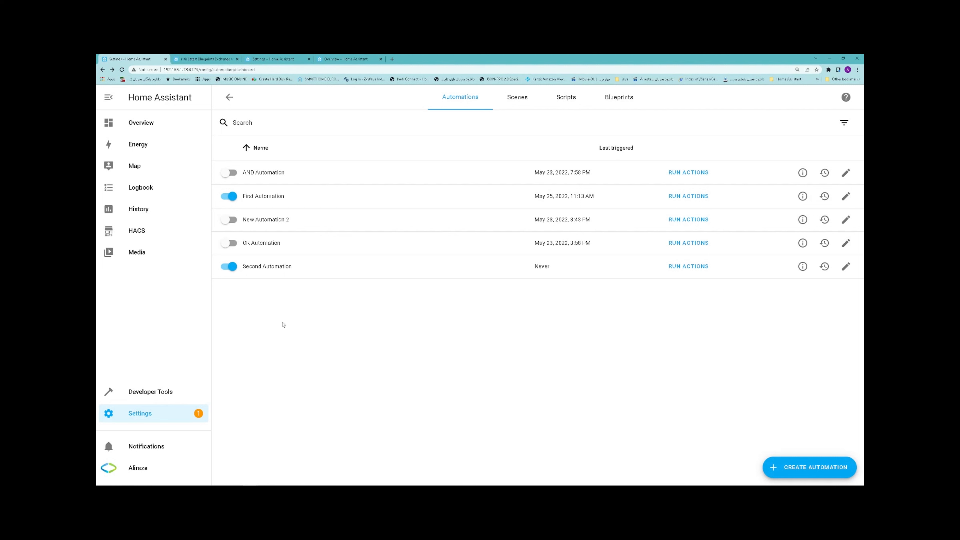
click(225, 200)
Step: Open the esp32 device page from Devices & Services and switch on its Darkness control
click(356, 59)
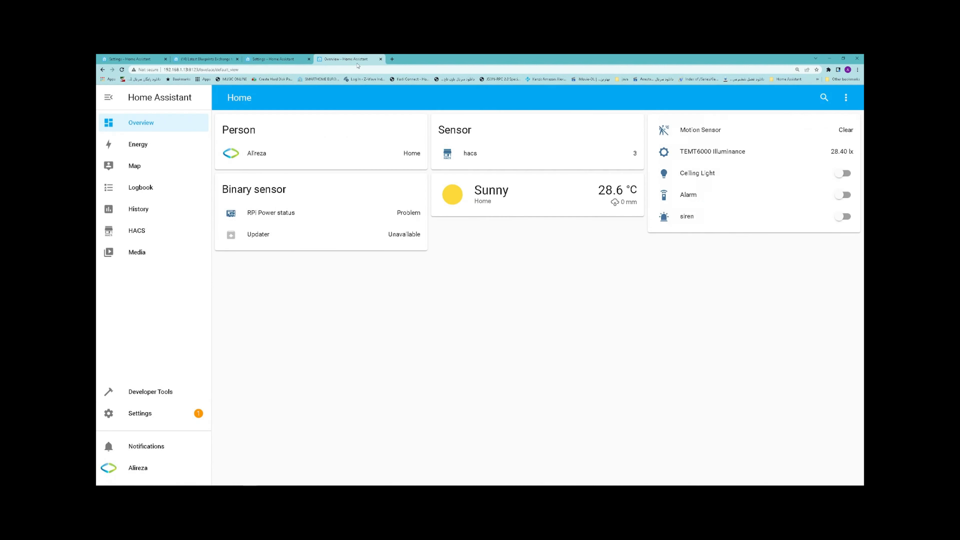
click(169, 418)
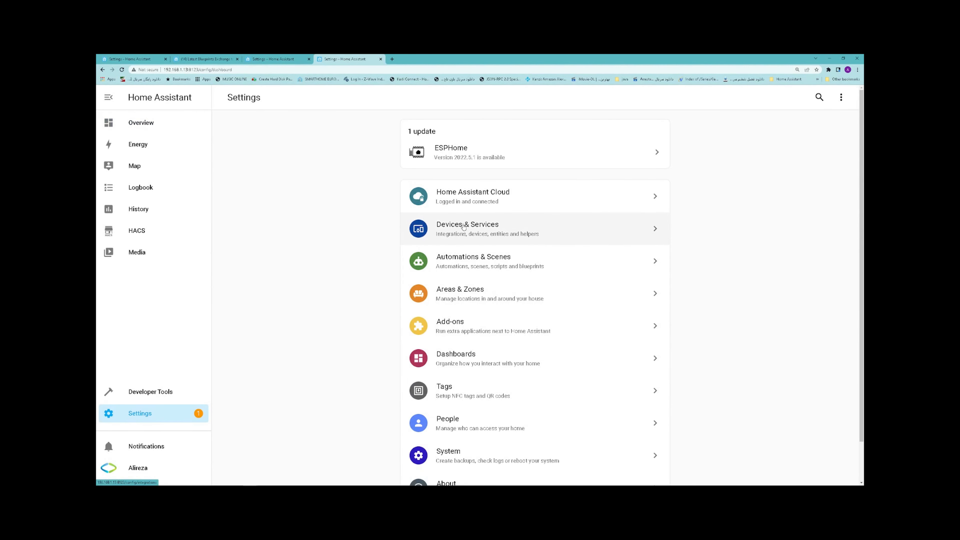
click(449, 222)
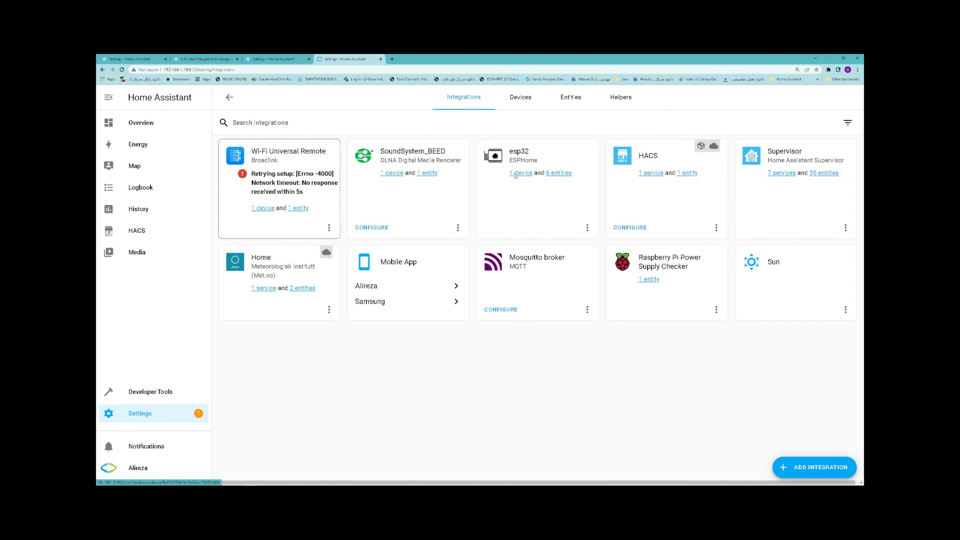
click(515, 174)
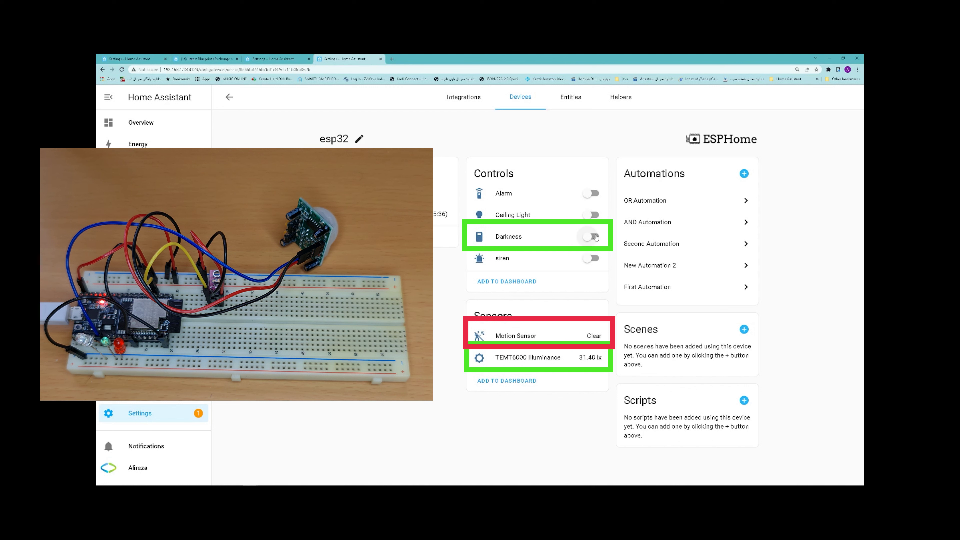
click(591, 237)
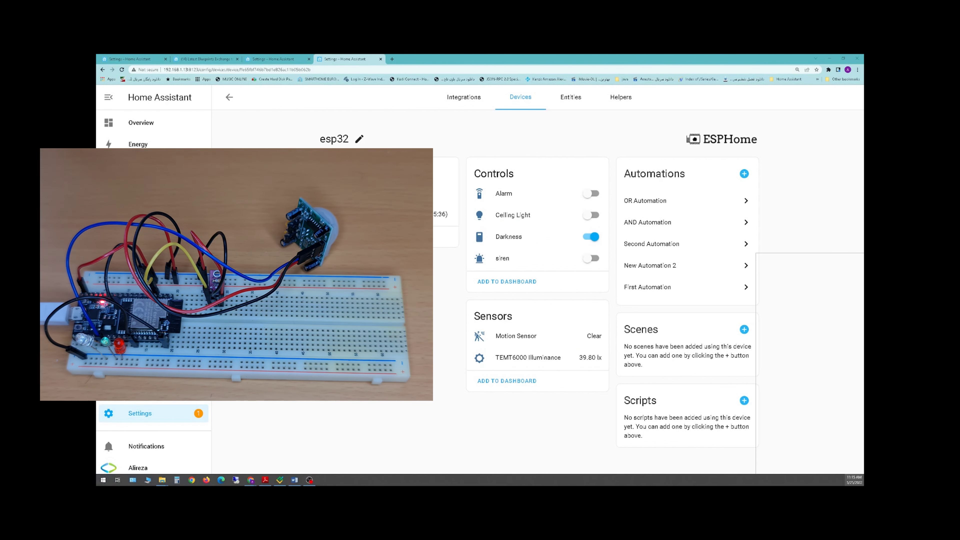
Step: In the automations list, enable New Automation 2 and disable Second Automation
key(super+alt+d)
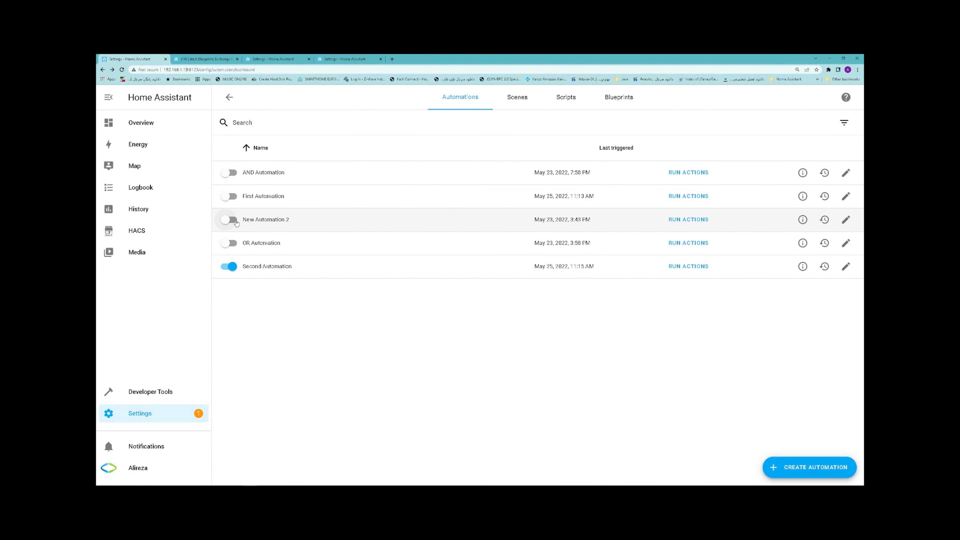
click(229, 220)
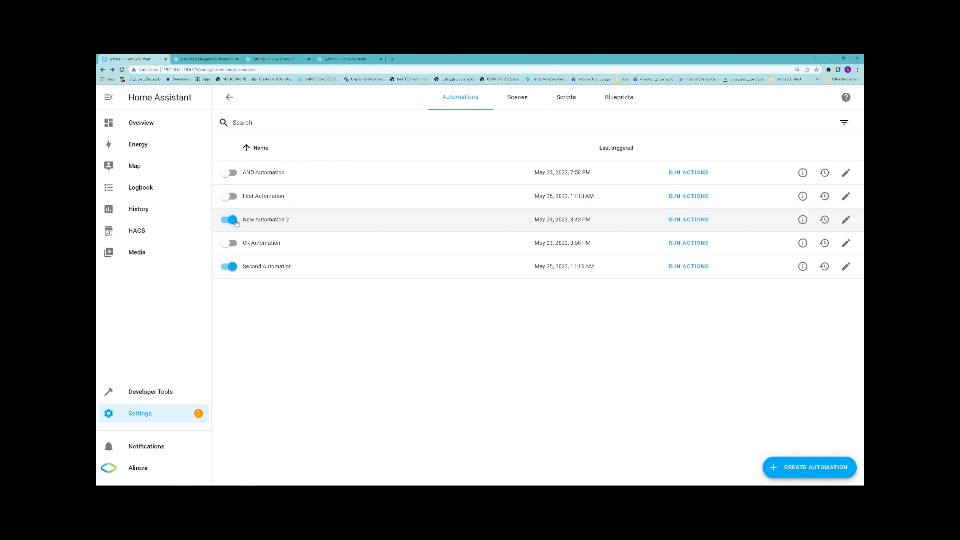
click(228, 267)
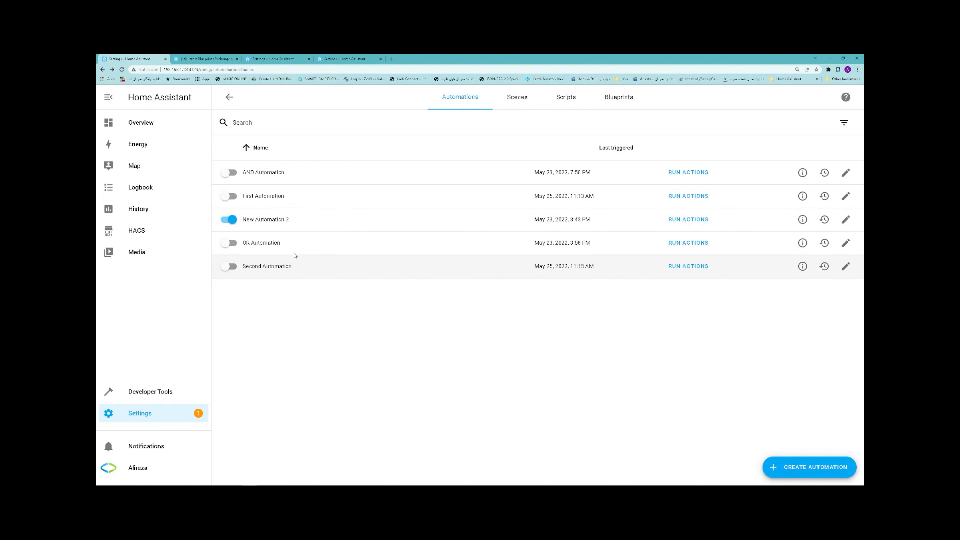
Step: Open New Automation 2 for editing and review its mode, trigger, condition and actions
click(844, 220)
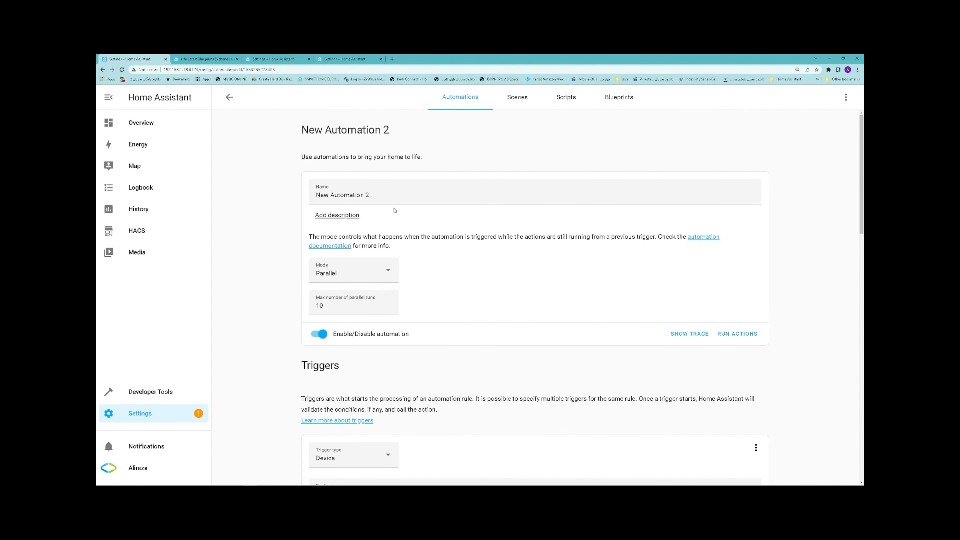
scroll(394, 210, down, 5)
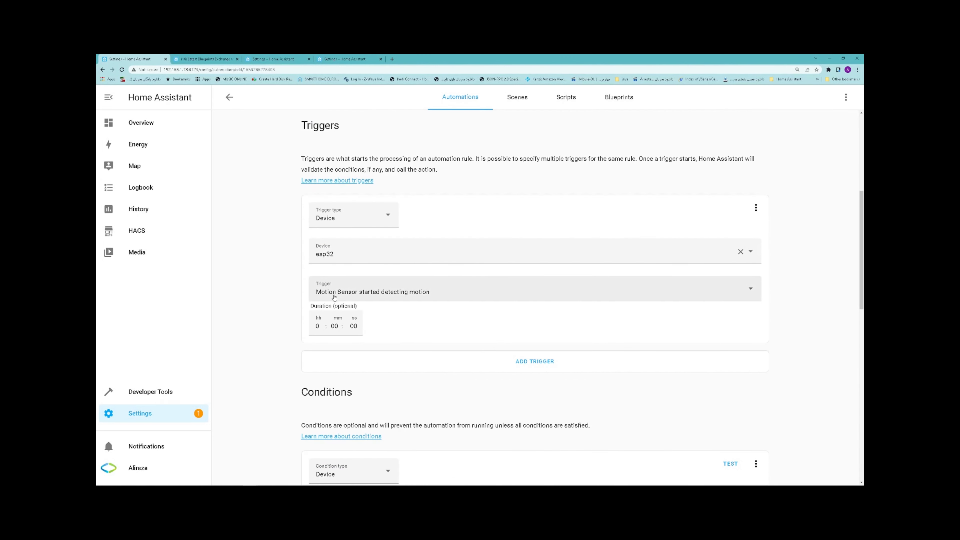
scroll(334, 297, down, 3)
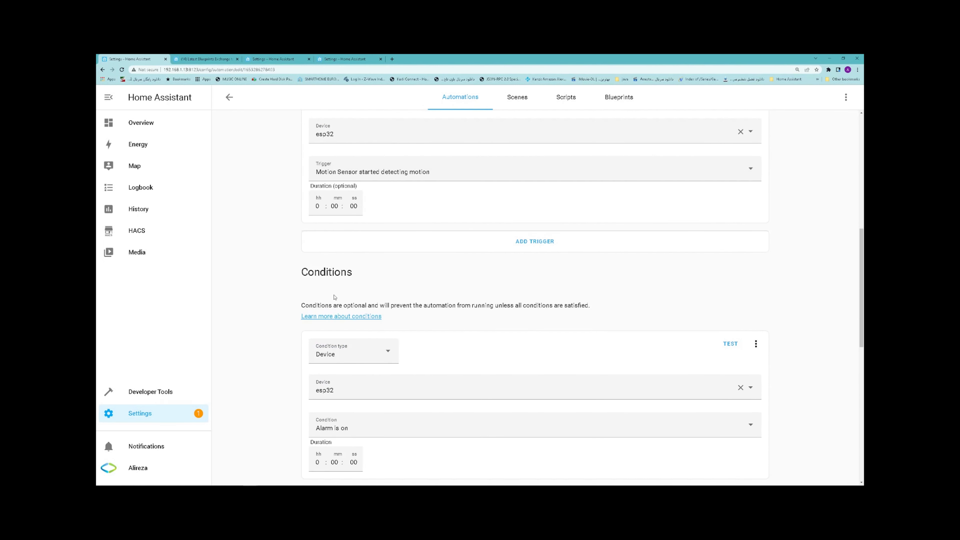
scroll(334, 297, down, 1)
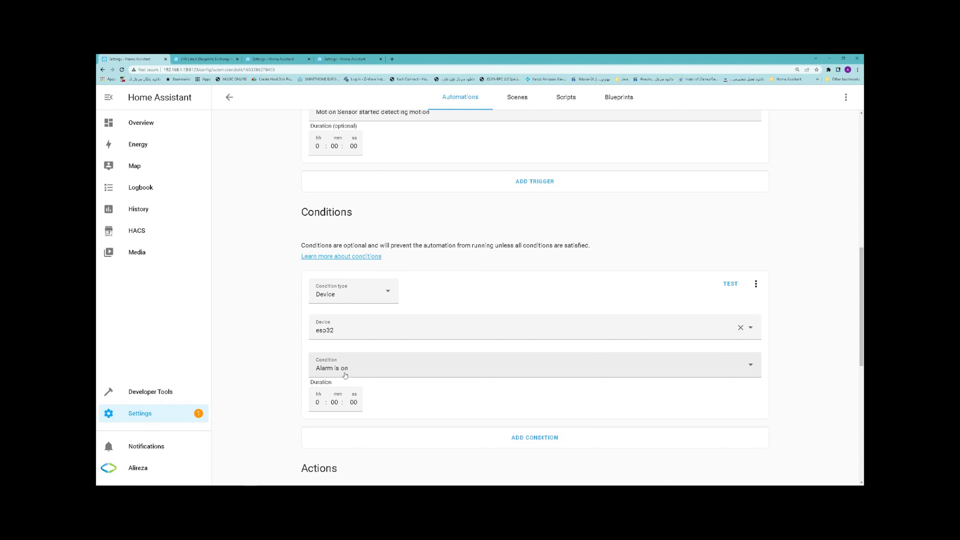
scroll(345, 375, down, 2)
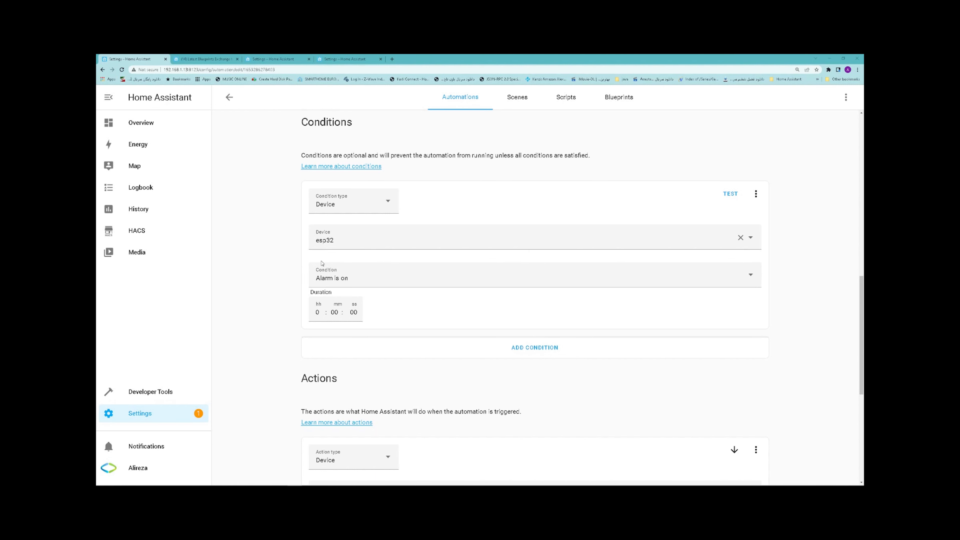
scroll(322, 264, up, 10)
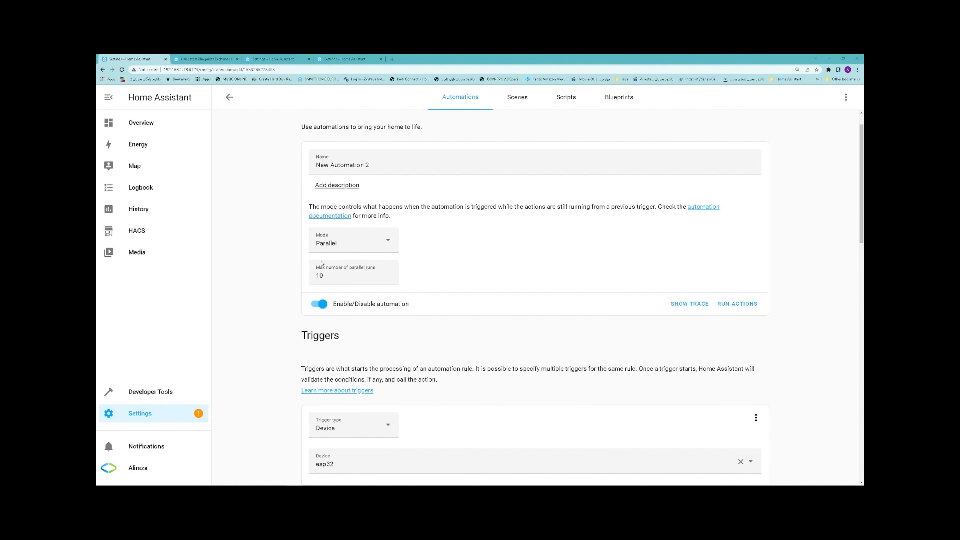
scroll(321, 263, up, 1)
scroll(329, 259, down, 5)
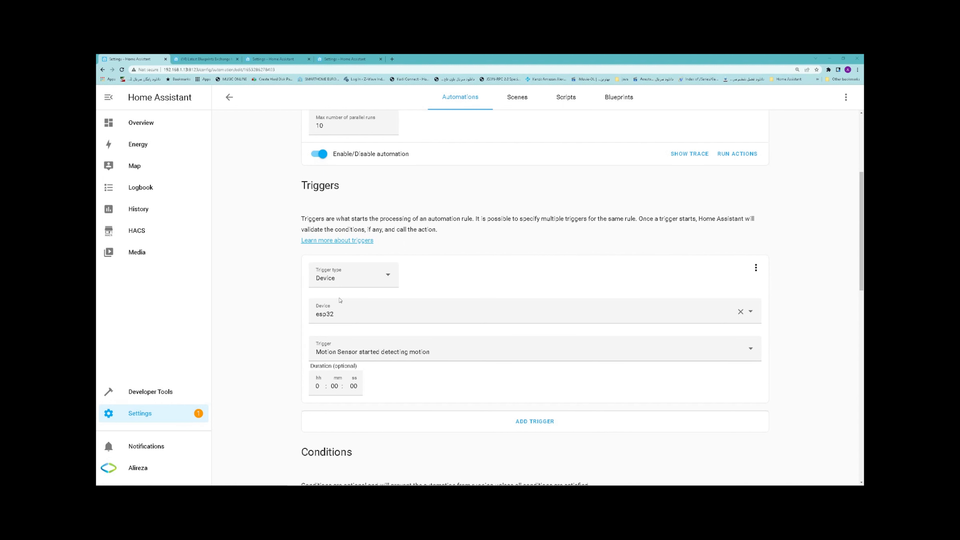
scroll(339, 299, down, 5)
scroll(340, 300, down, 4)
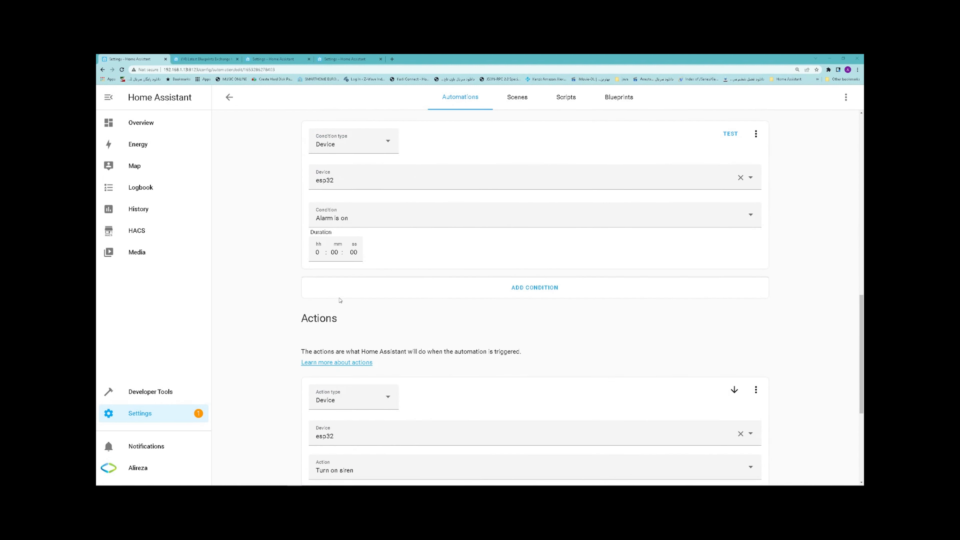
scroll(340, 300, down, 2)
scroll(339, 300, down, 1)
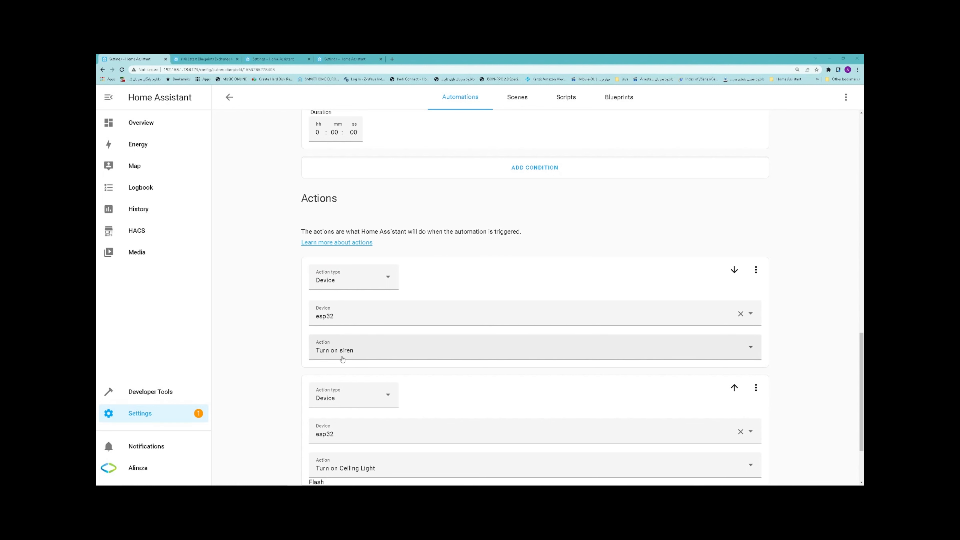
scroll(341, 358, down, 2)
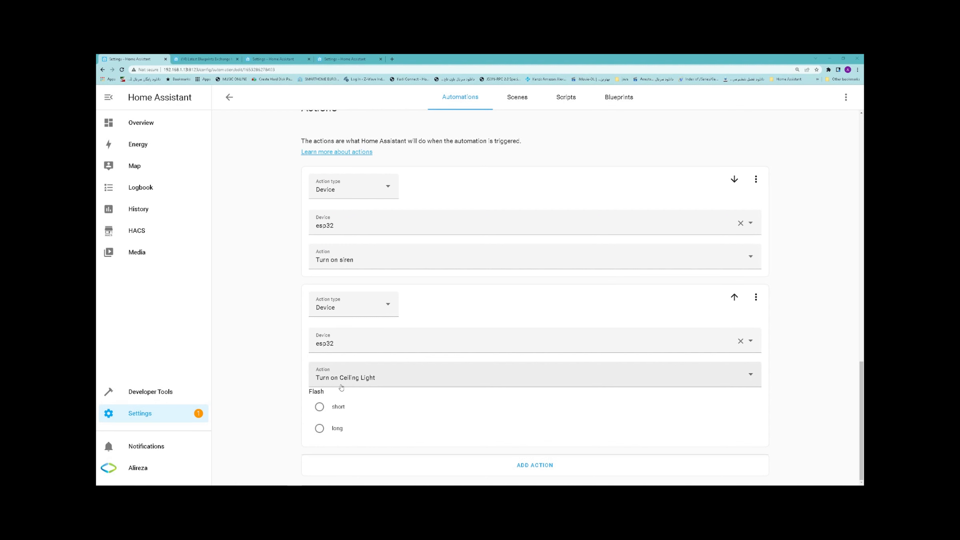
scroll(341, 386, up, 10)
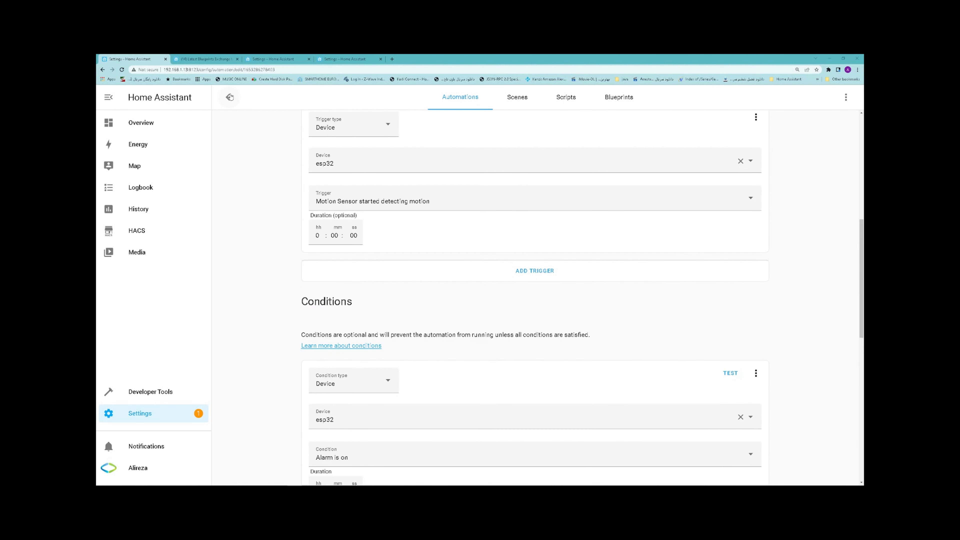
Step: On the esp32 device page, switch on Alarm to test the automation with motion, and reset Alarm, Ceiling Light and siren to off
click(351, 60)
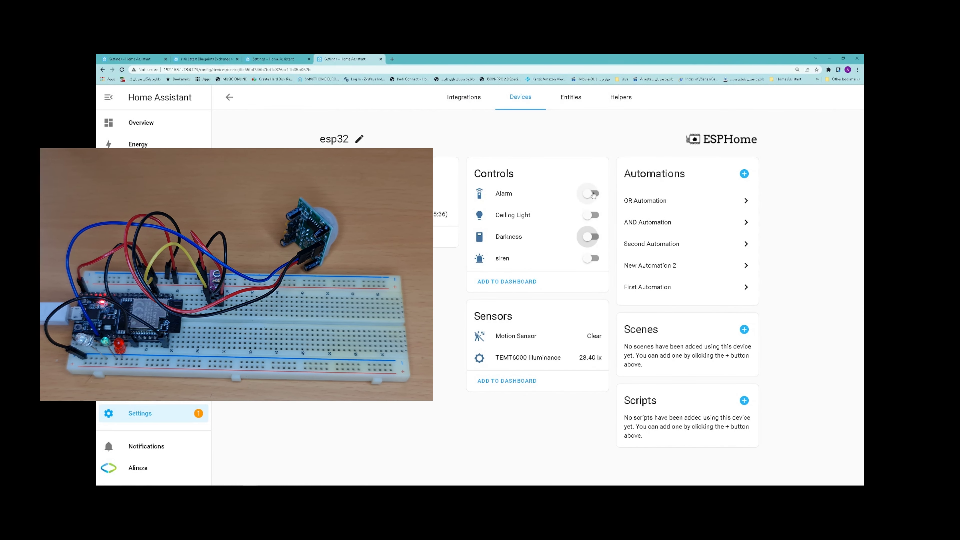
click(592, 193)
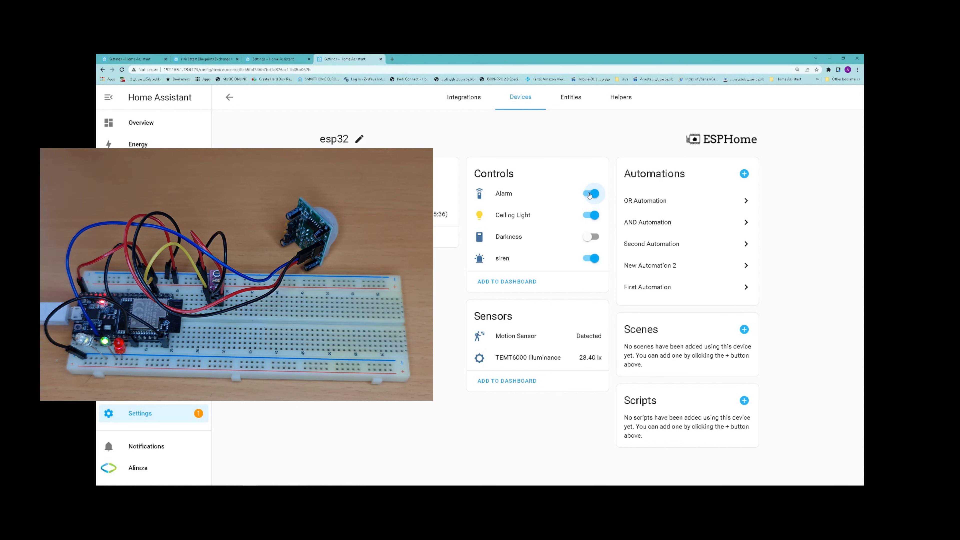
click(589, 194)
click(590, 215)
click(589, 259)
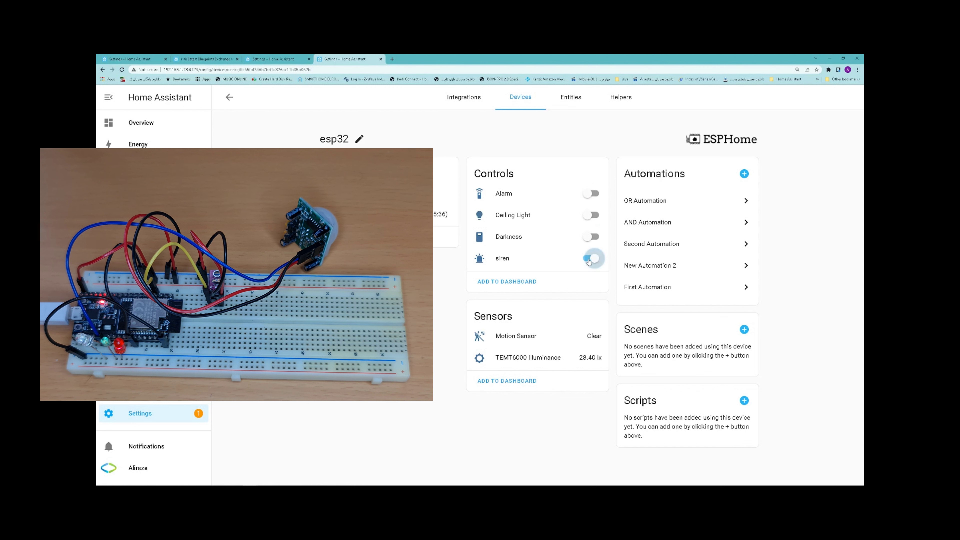
click(588, 259)
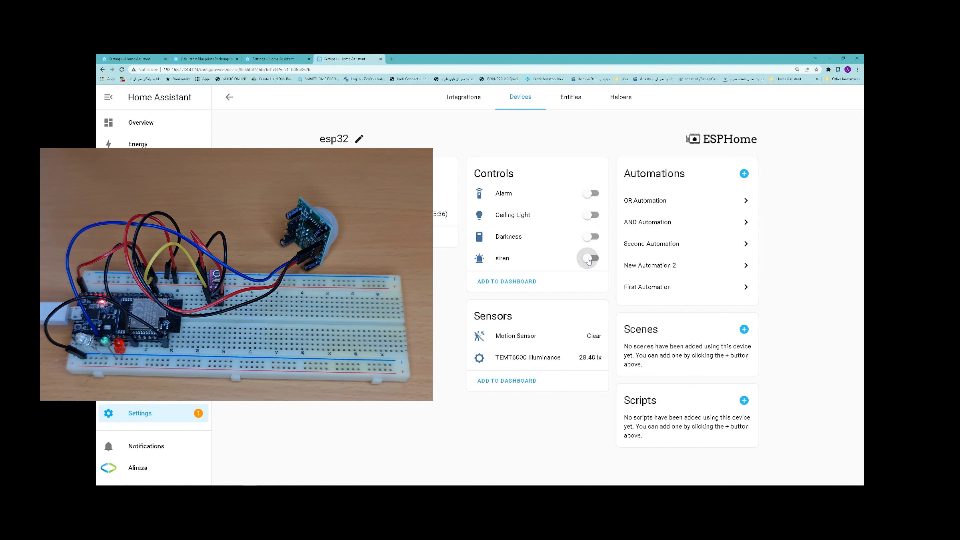